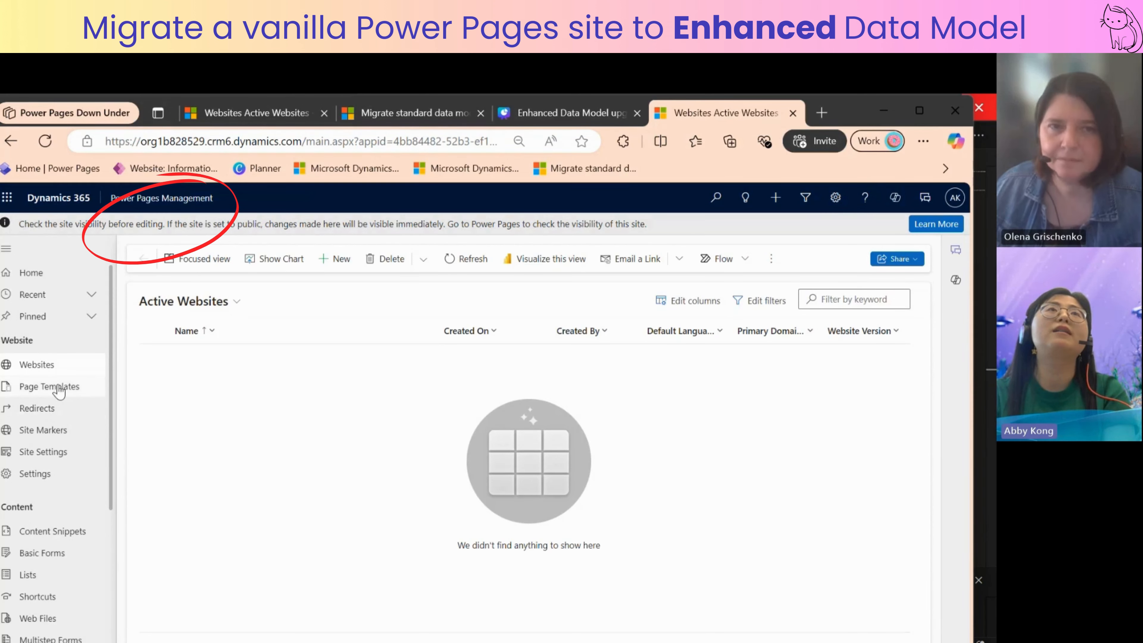
Maximize the browser, place the Power Pages Management tab beside the first Websites tab, and show its Websites list.
left_click(61, 391)
left_click(45, 409)
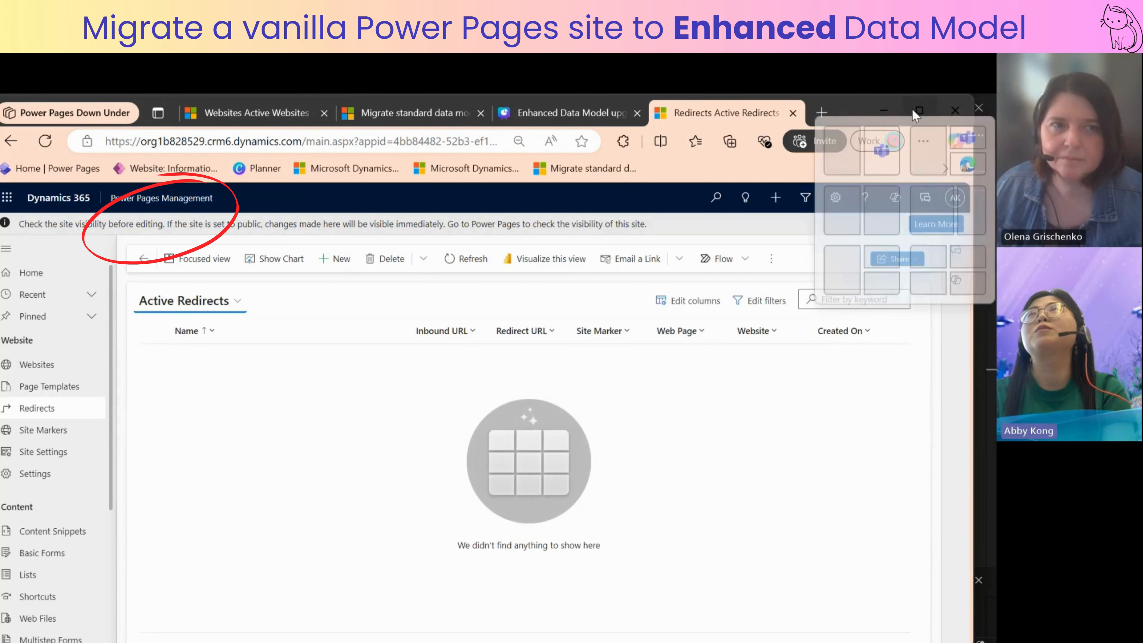
left_click(919, 110)
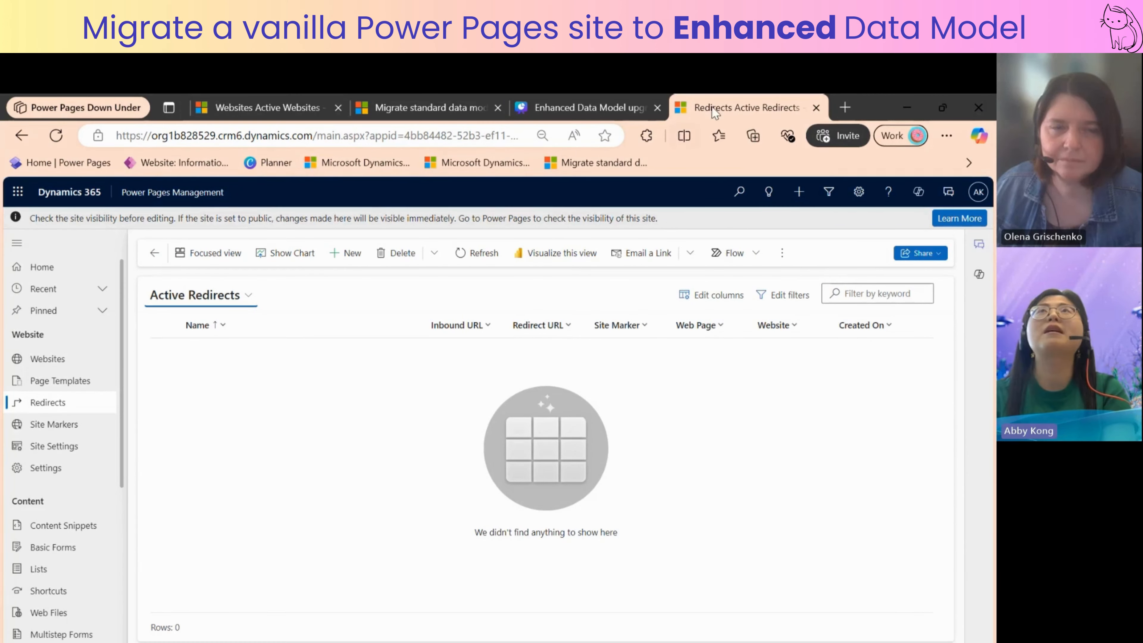
left_click_drag(729, 107, 365, 130)
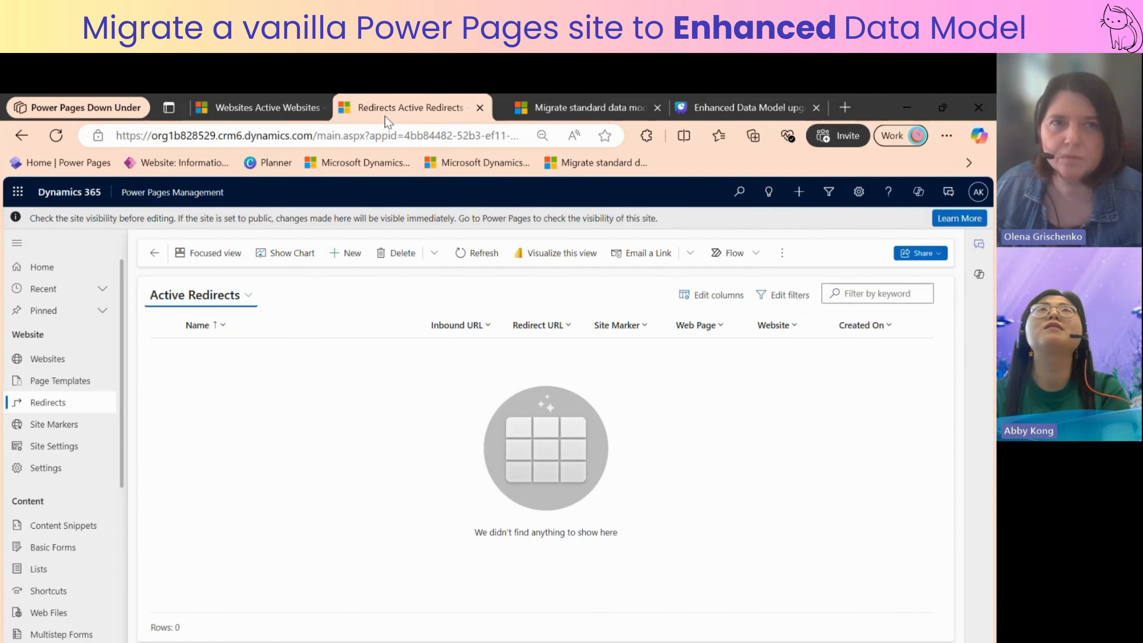
left_click(59, 362)
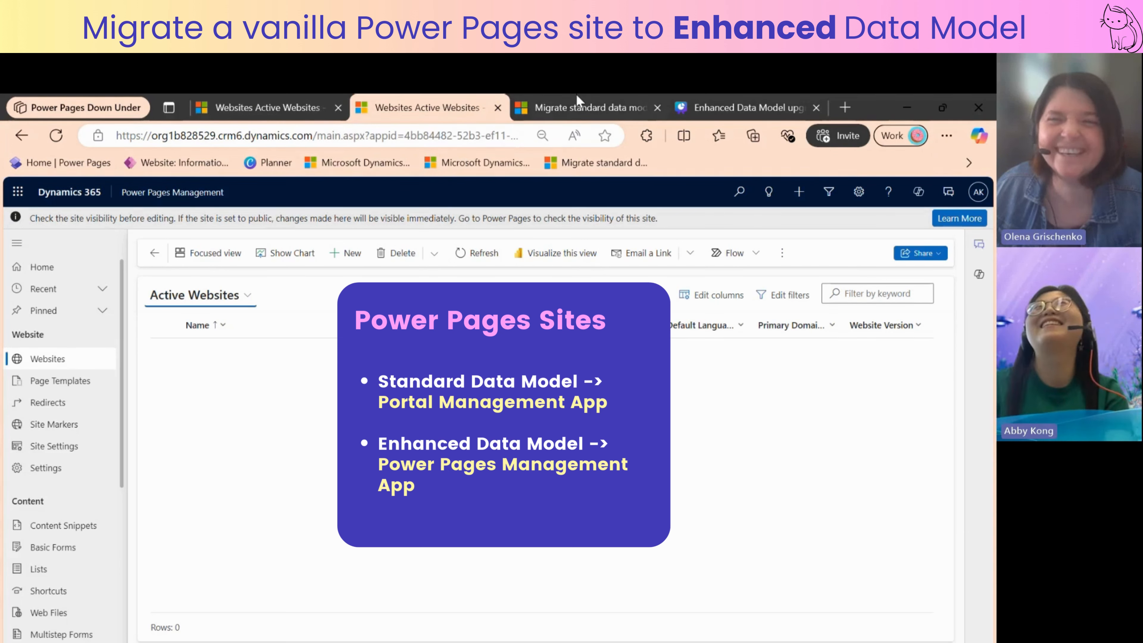
Open the Microsoft Learn article on migrating standard sites to the enhanced data model and expand its full contents list.
left_click(566, 111)
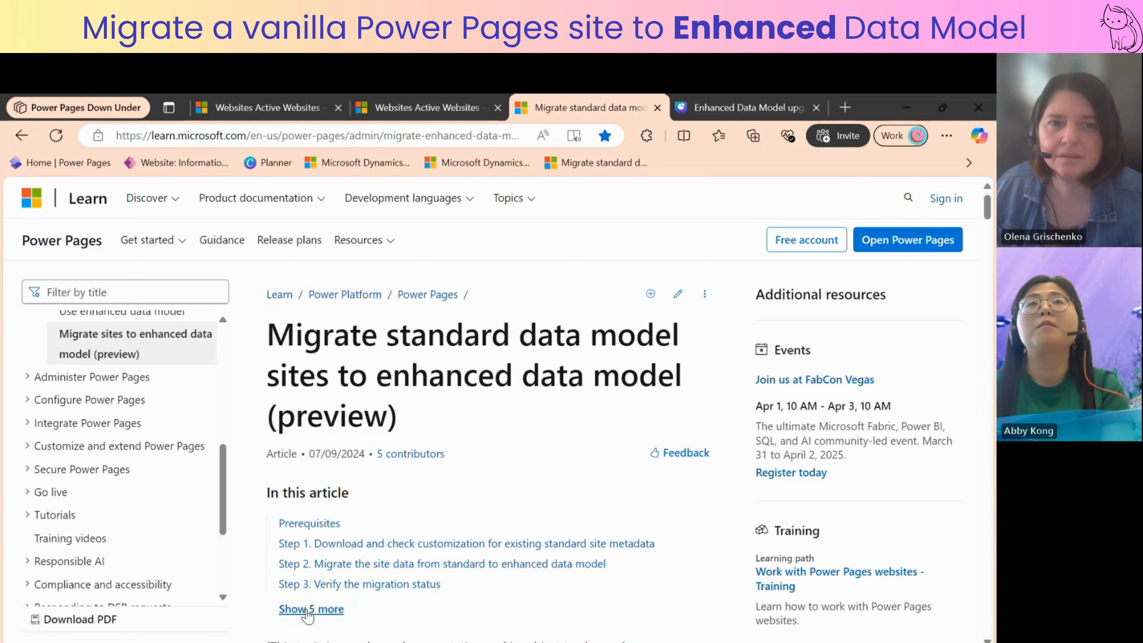
left_click(308, 610)
scroll(350, 542, "down", 2)
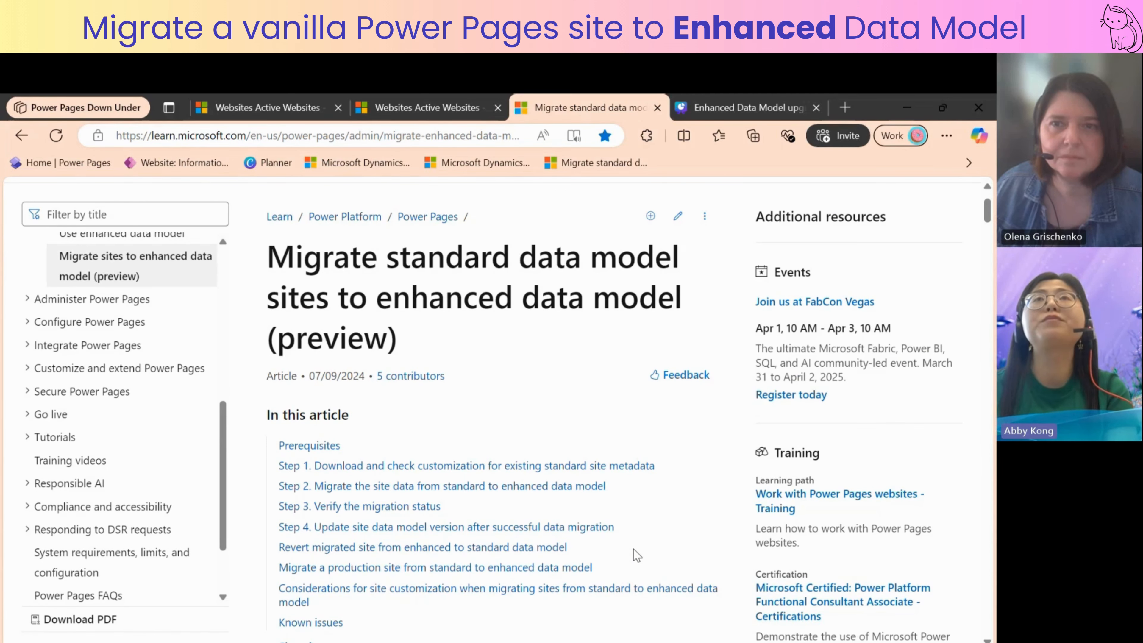
scroll(635, 552, "down", 2)
scroll(704, 428, "up", 4)
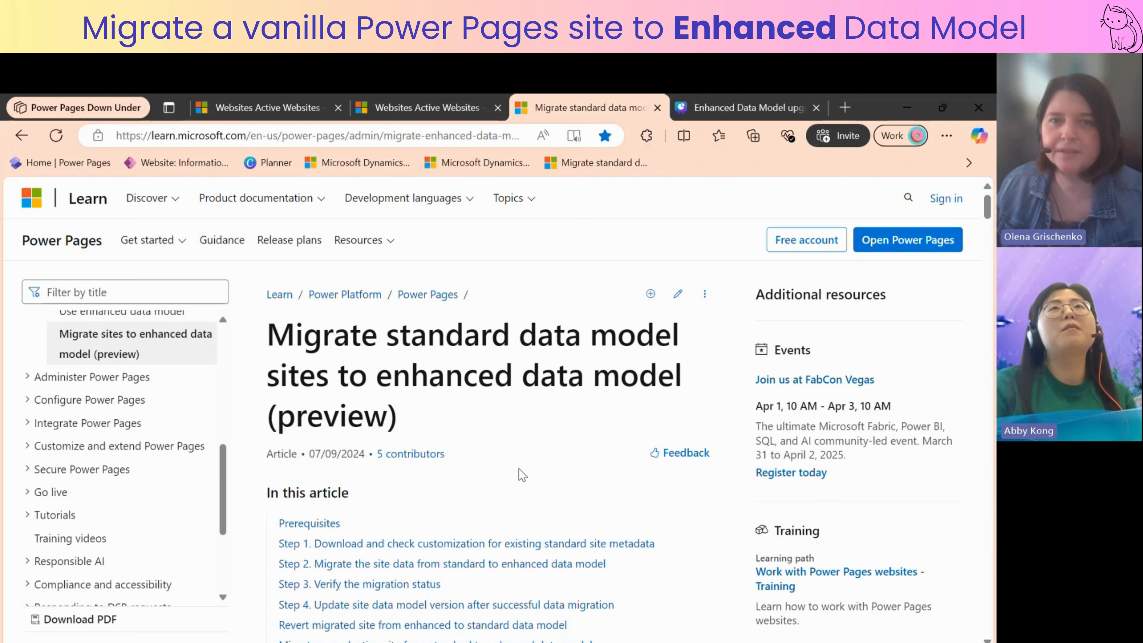
Examine the migration article's prerequisites and the Step 1 commands for downloading the site customization report.
scroll(522, 475, "down", 15)
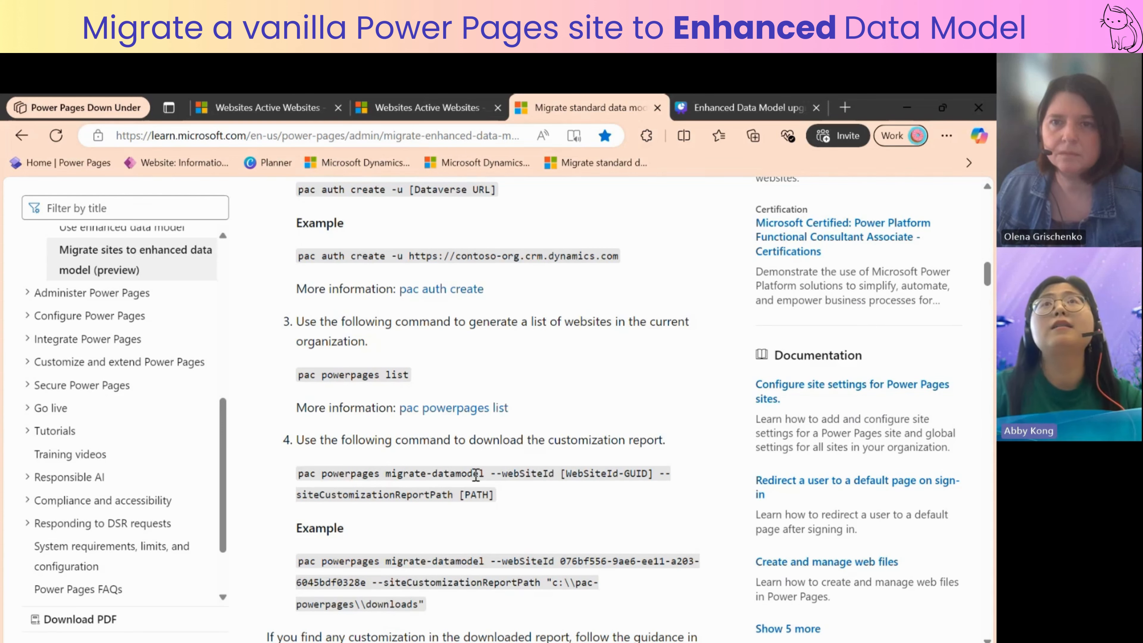
scroll(476, 475, "up", 15)
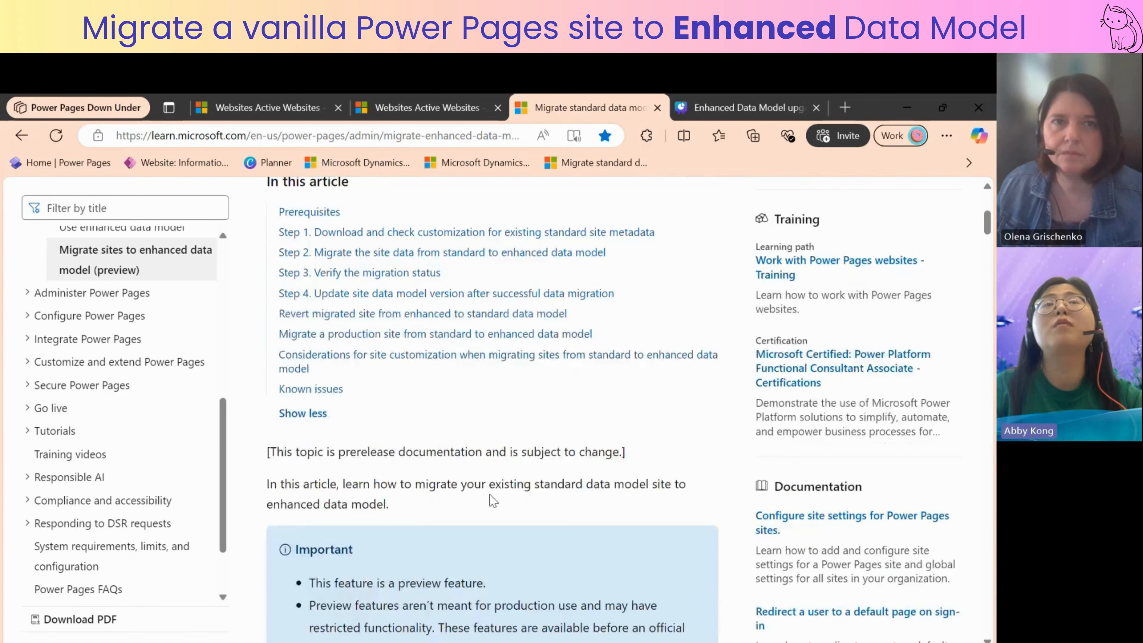
scroll(492, 500, "up", 3)
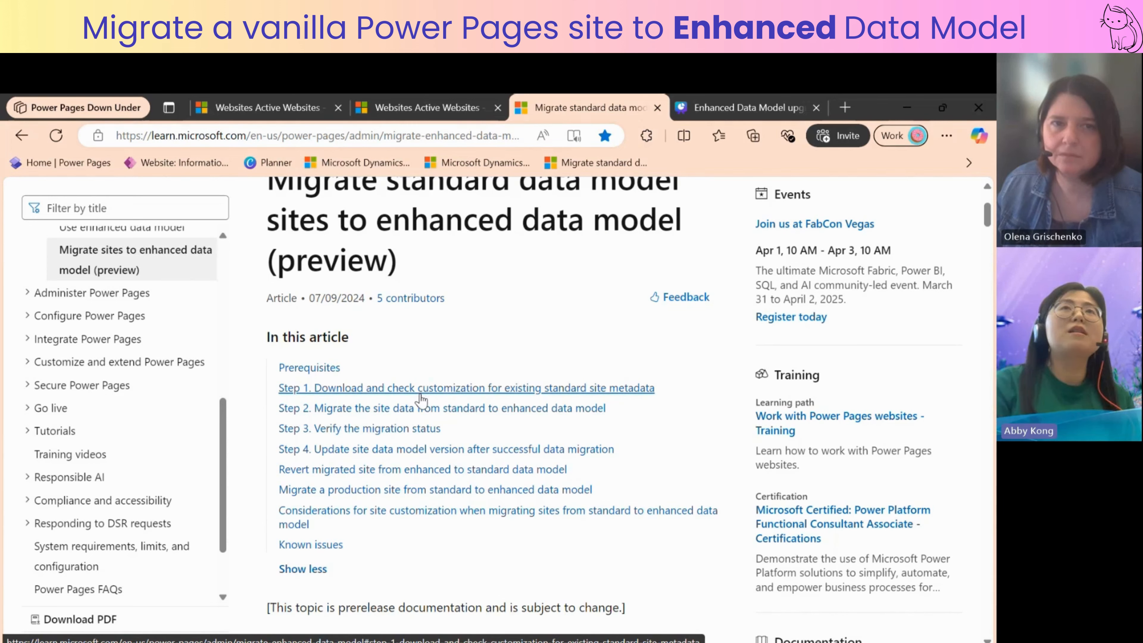
scroll(449, 436, "down", 15)
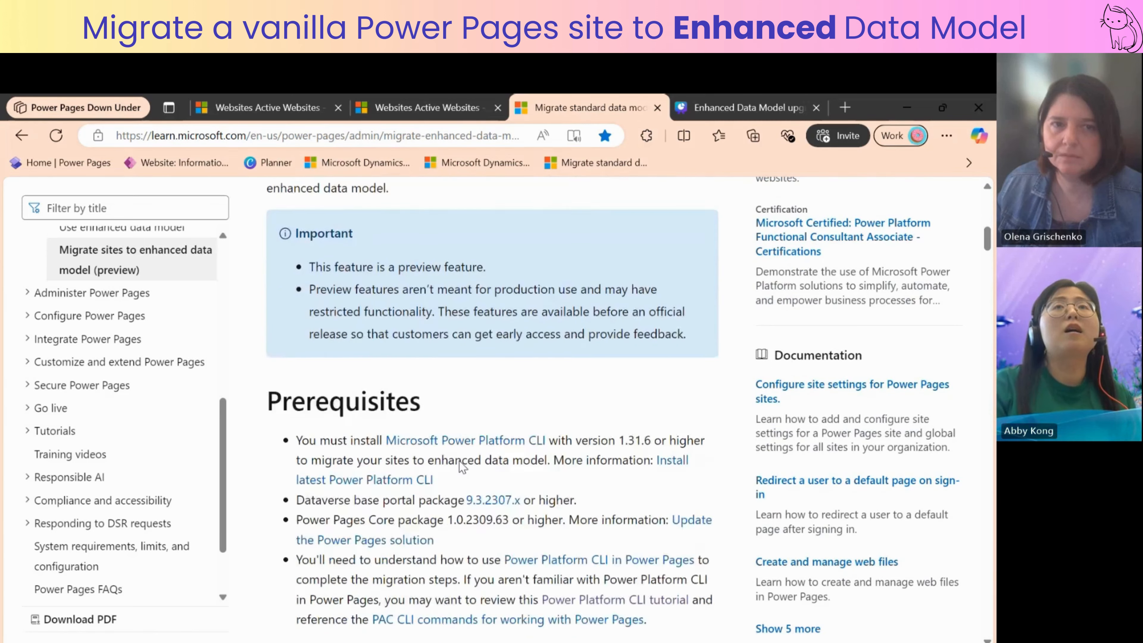
scroll(461, 468, "down", 12)
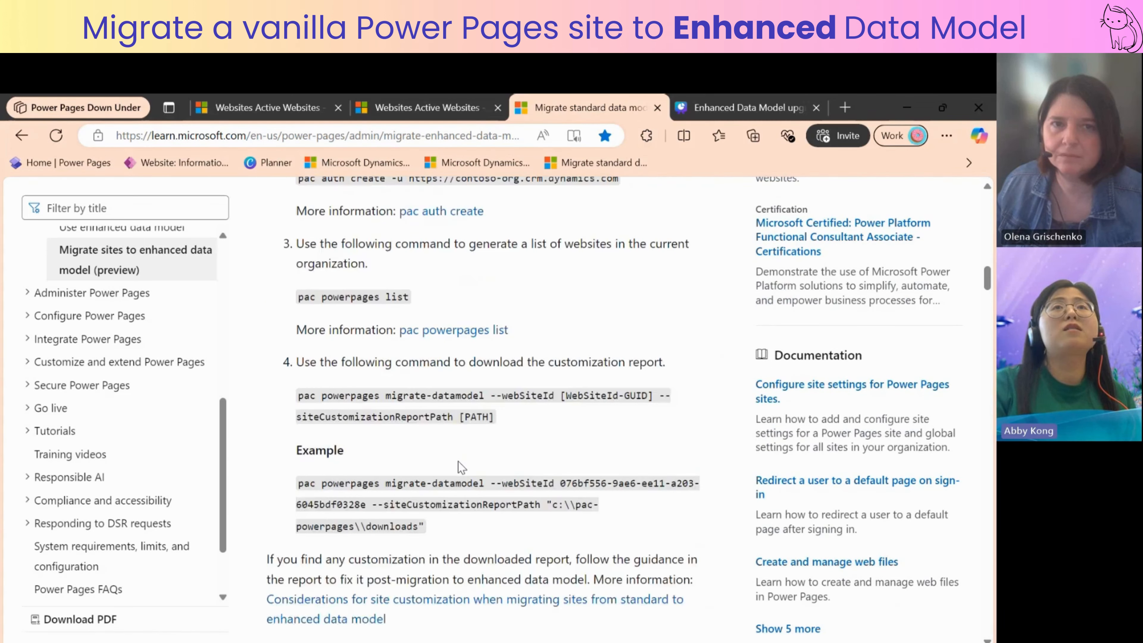
scroll(458, 462, "down", 2)
scroll(458, 462, "up", 2)
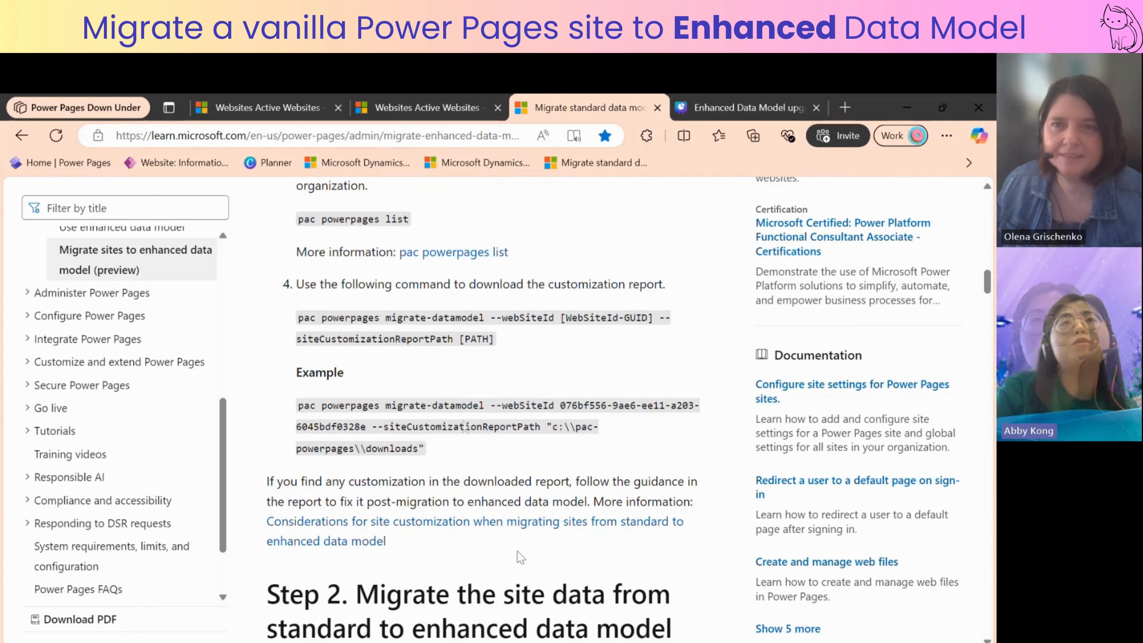
scroll(517, 551, "up", 5)
scroll(517, 551, "up", 10)
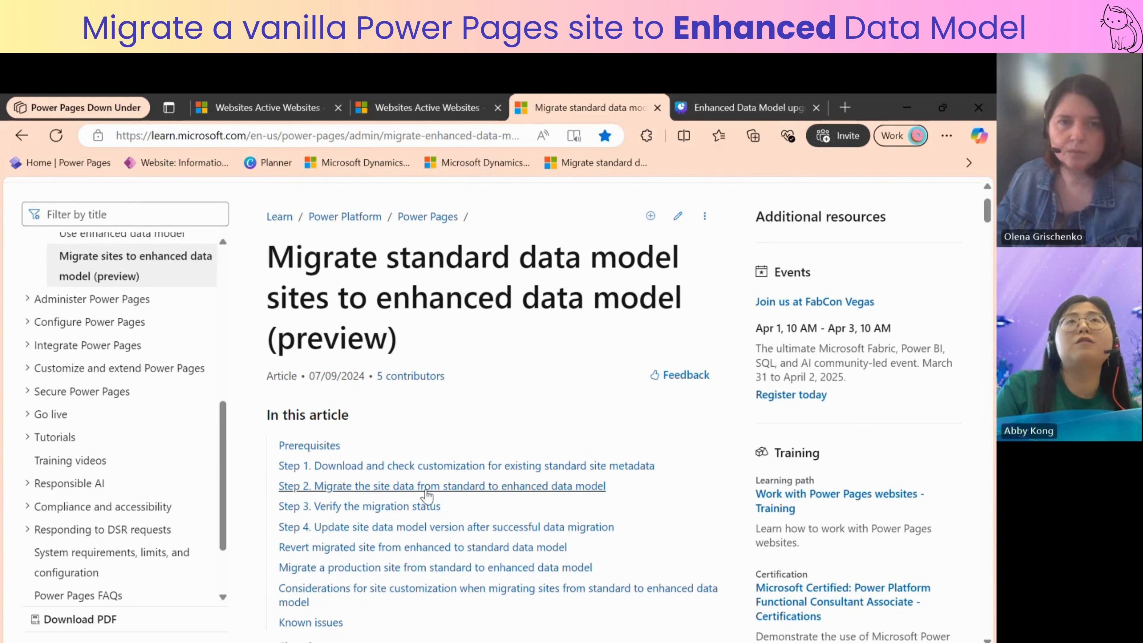
Switch to Visual Studio Code, enlarge the terminal area, and review Step 0 and the upgrade steps in MigrationRunSheet.txt.
left_click(906, 110)
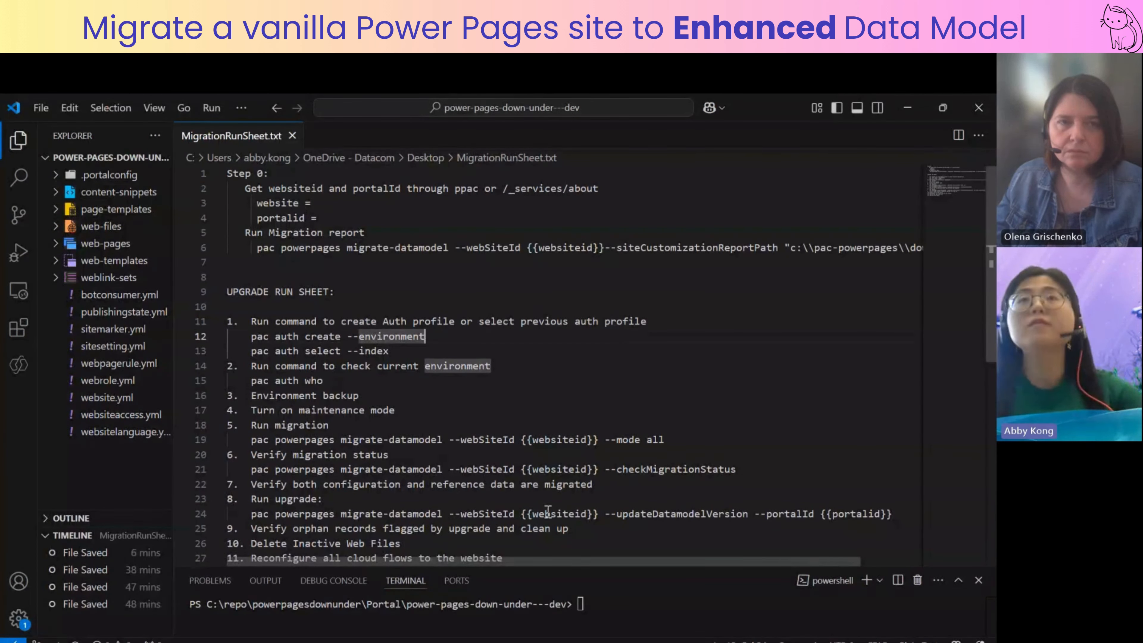
left_click_drag(733, 565, 729, 508)
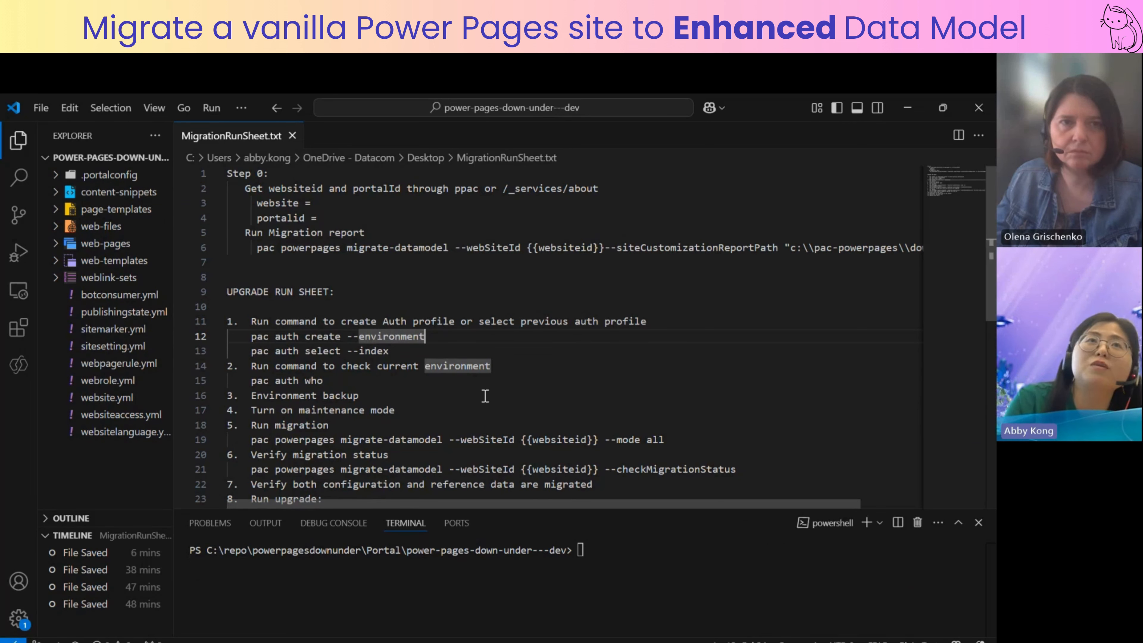
scroll(493, 364, "down", 3)
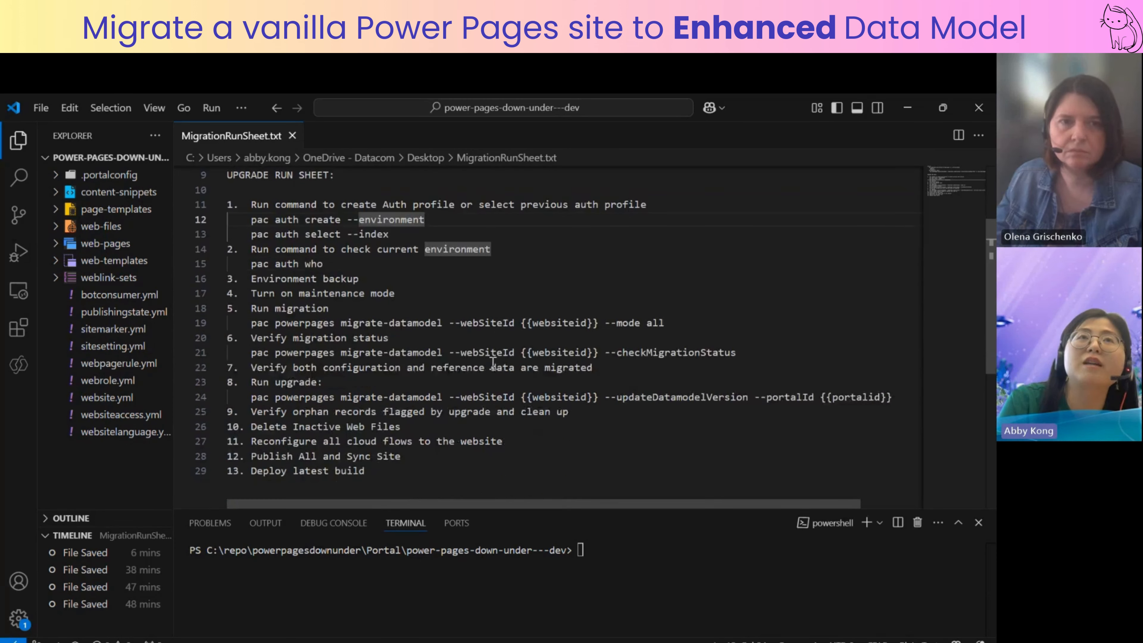
scroll(493, 362, "down", 1)
scroll(493, 362, "up", 1)
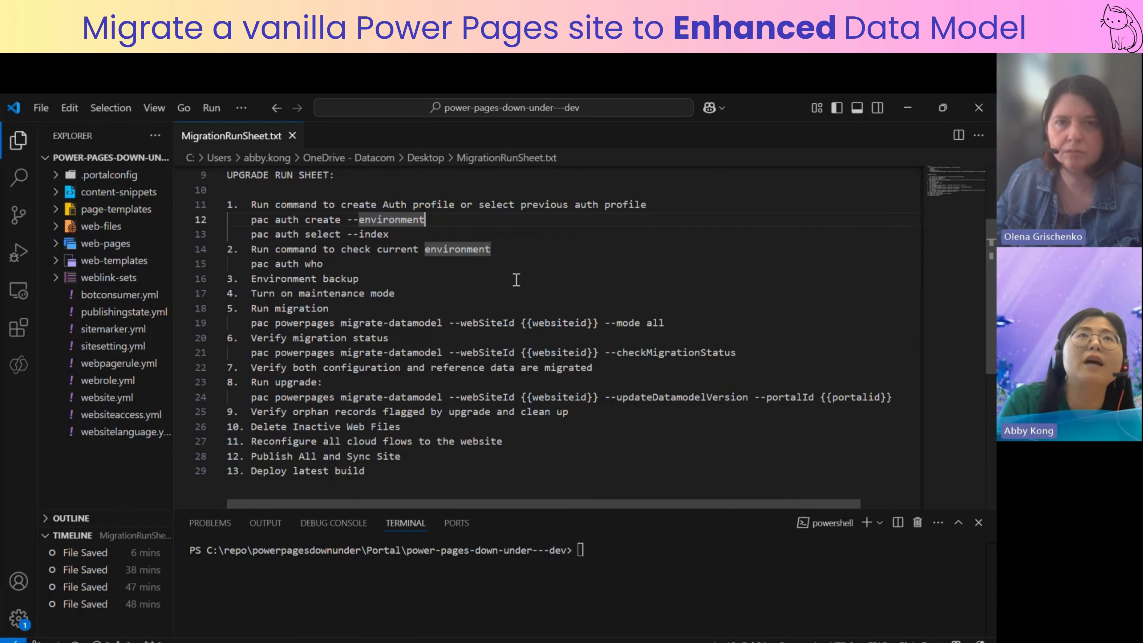
scroll(516, 279, "up", 1)
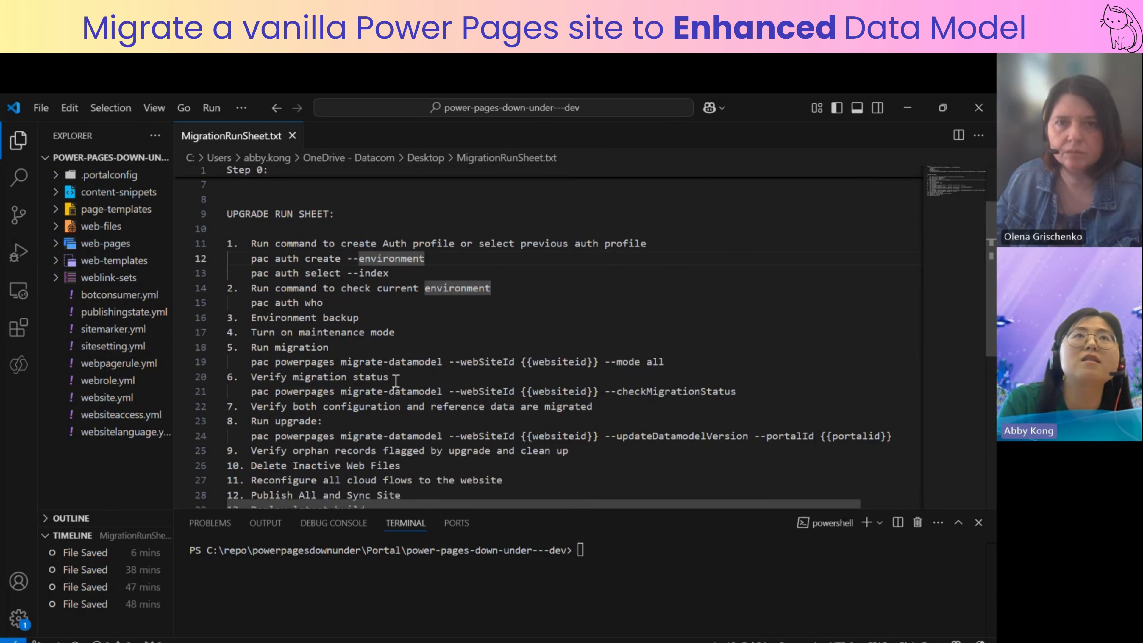
left_click(305, 360)
left_click(298, 391)
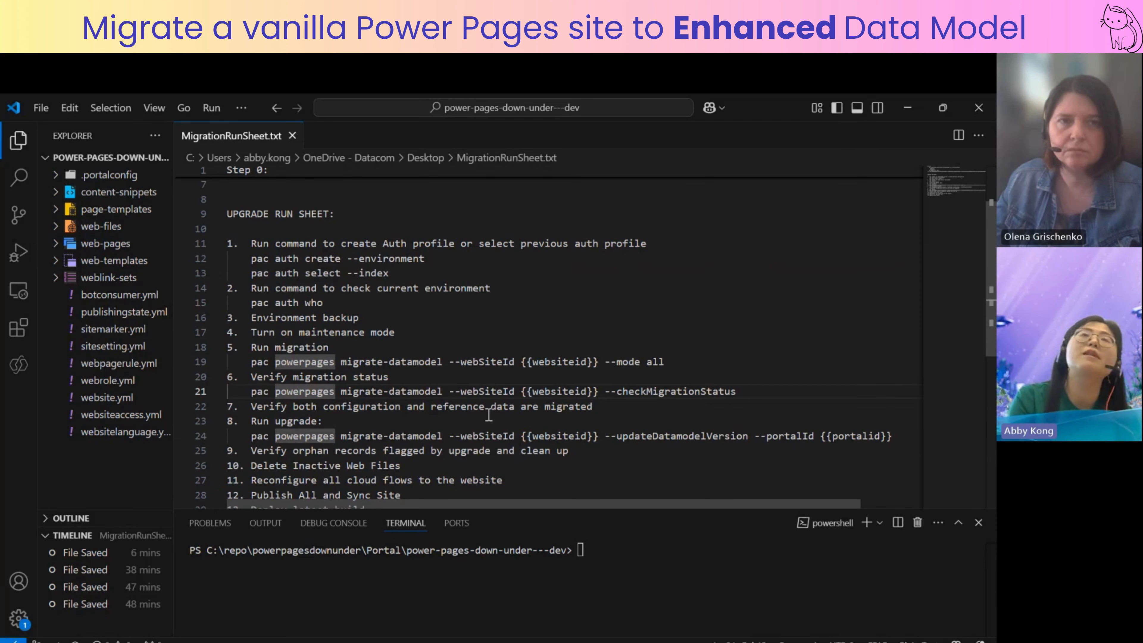
scroll(504, 445, "up", 3)
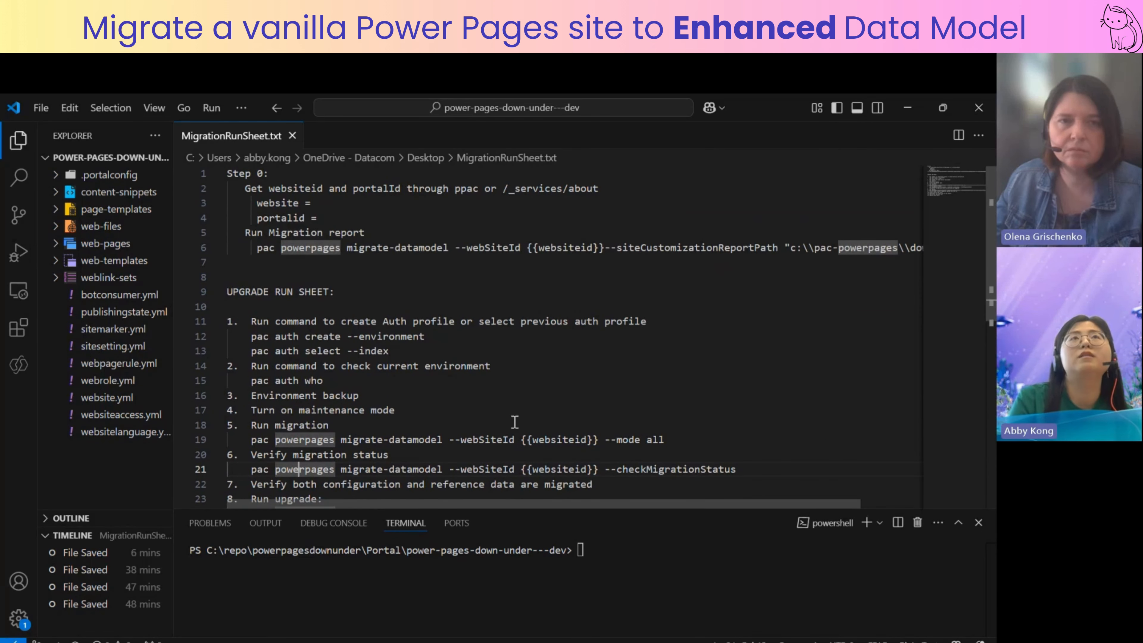
left_click_drag(349, 265, 217, 171)
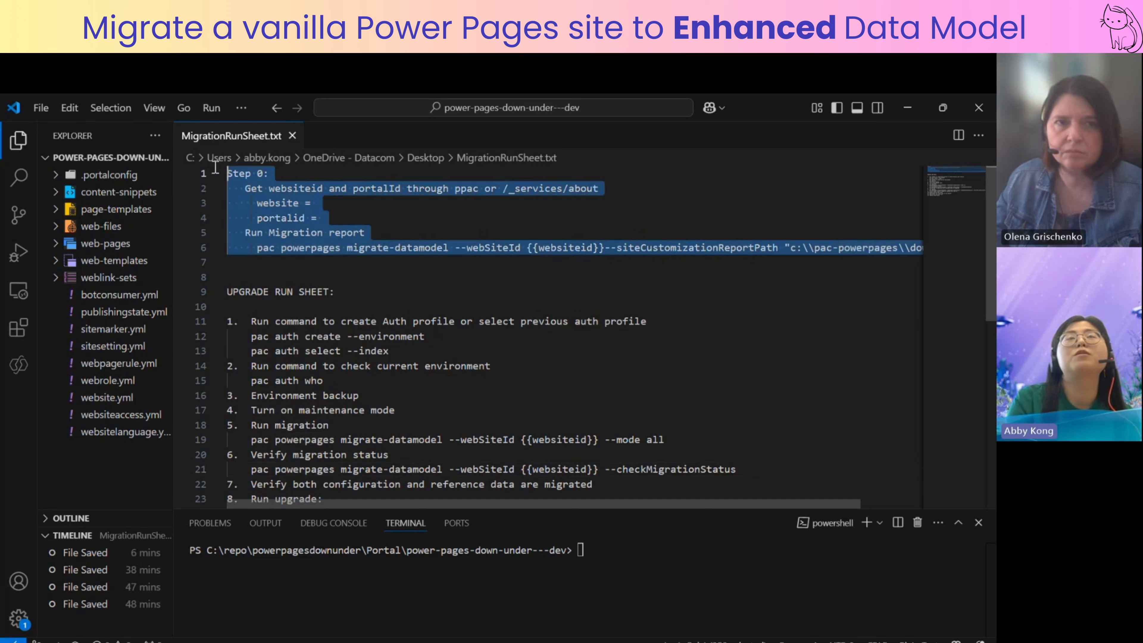
left_click(615, 207)
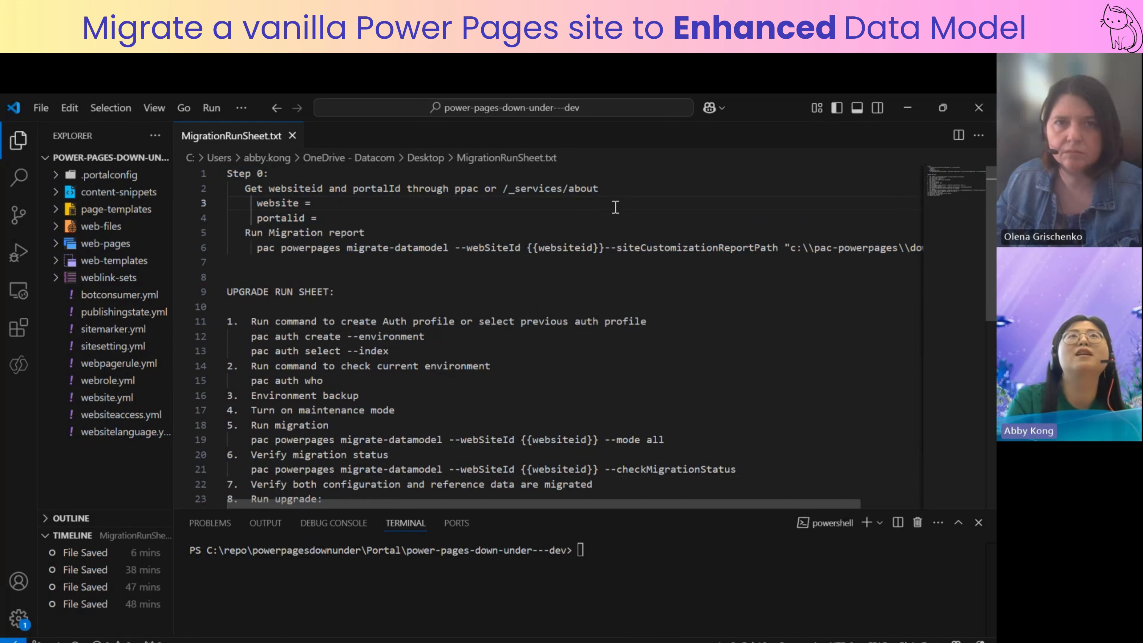
Rename the "website" label under Step 0 of the run sheet to "websiteId".
double_click(294, 203)
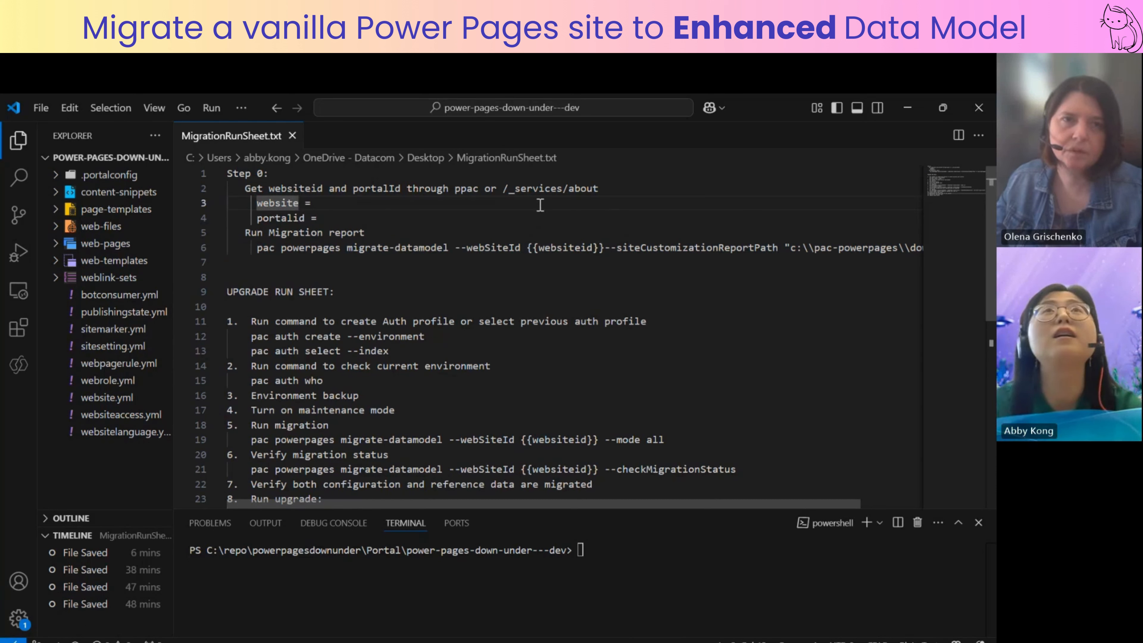
type("websiteId")
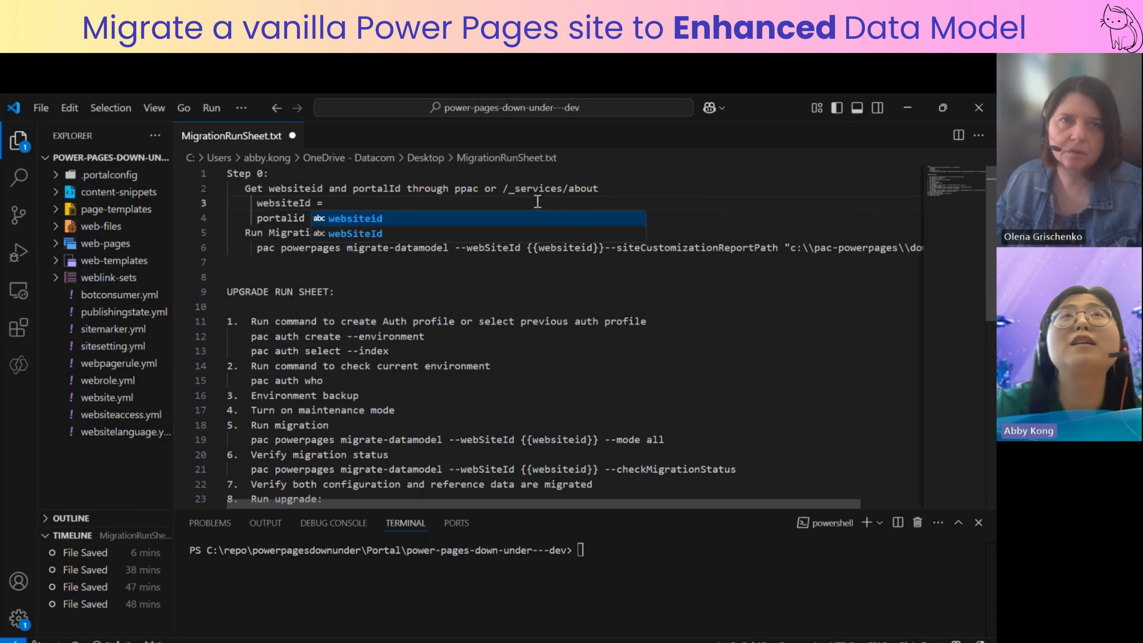
left_click(315, 320)
key("End")
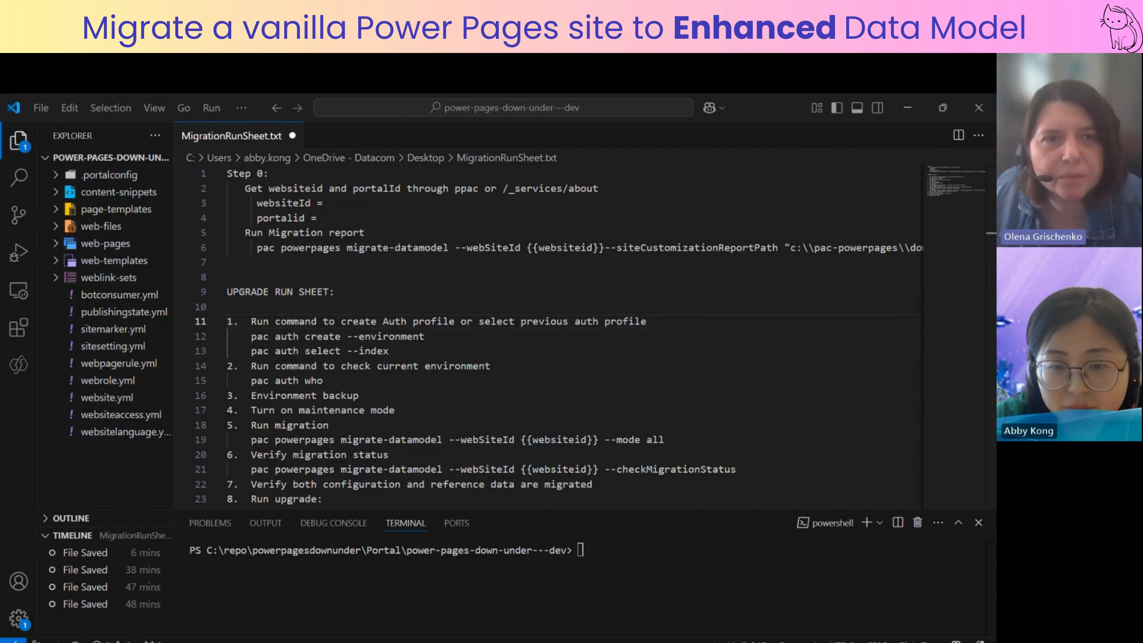
Copy the CustomerServiceTrial website record's ID from its Portal Management URL and paste it after "websiteId =" in the run sheet.
left_click(533, 395)
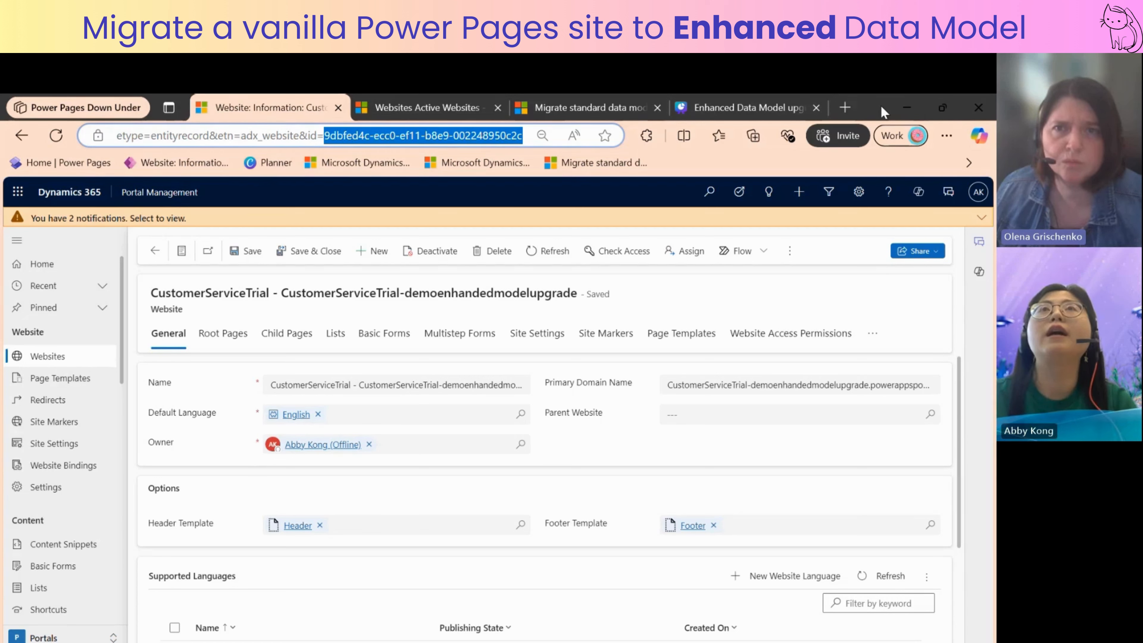
left_click_drag(884, 112, 883, 445)
left_click(389, 209)
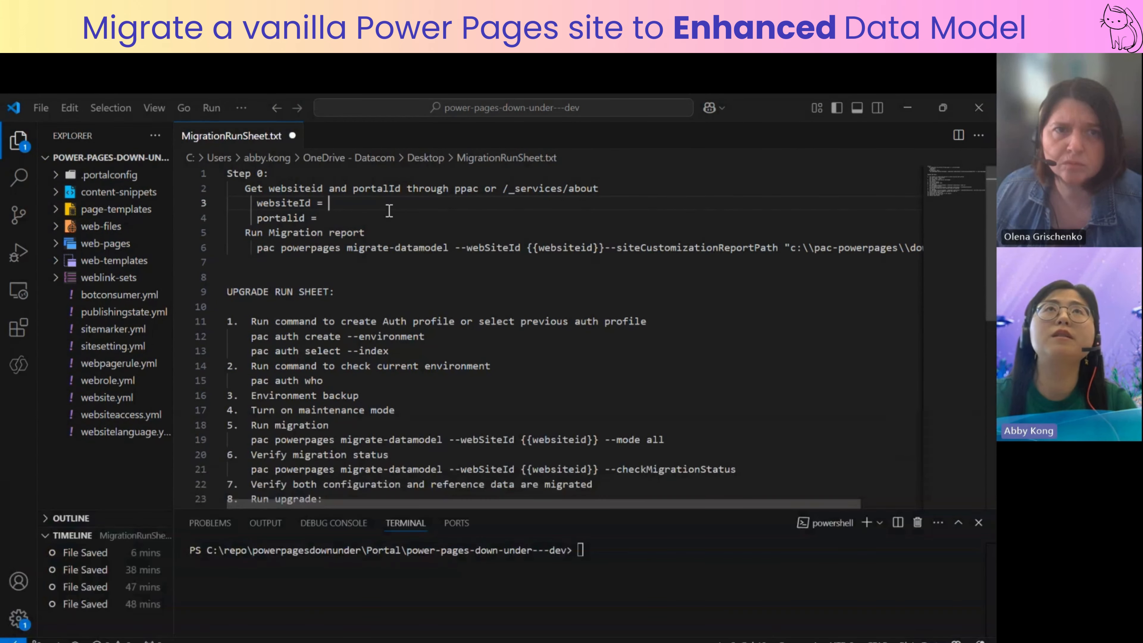
key("ctrl+v")
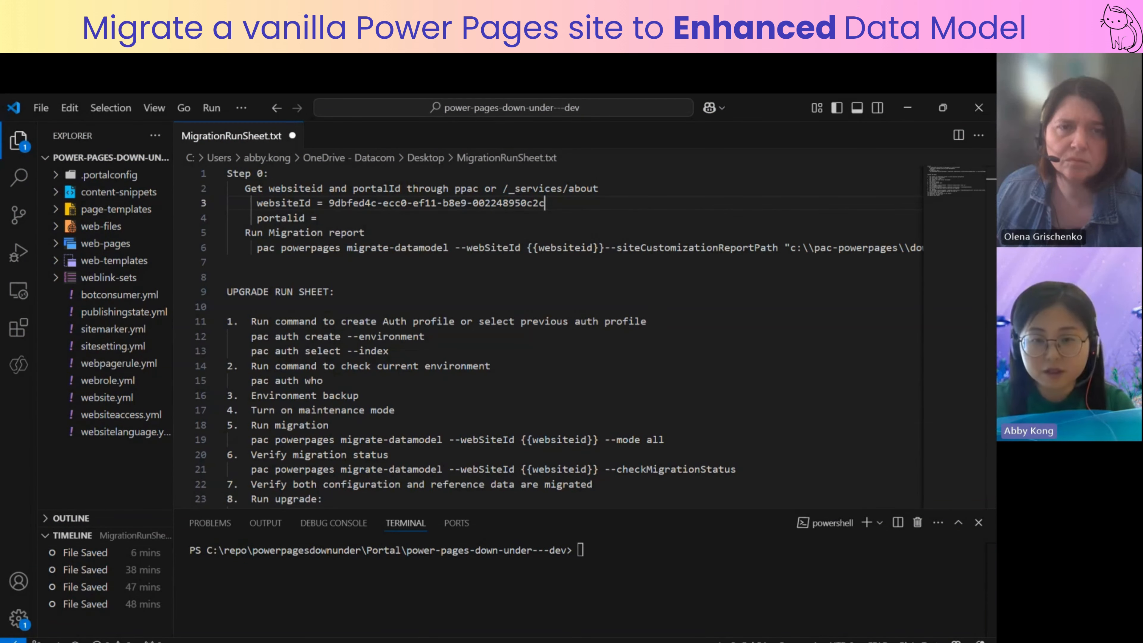
Switch to the browser and open the CustomerServiceTrial site's _services/about page in a new tab, using its primary domain name.
key("alt+Tab")
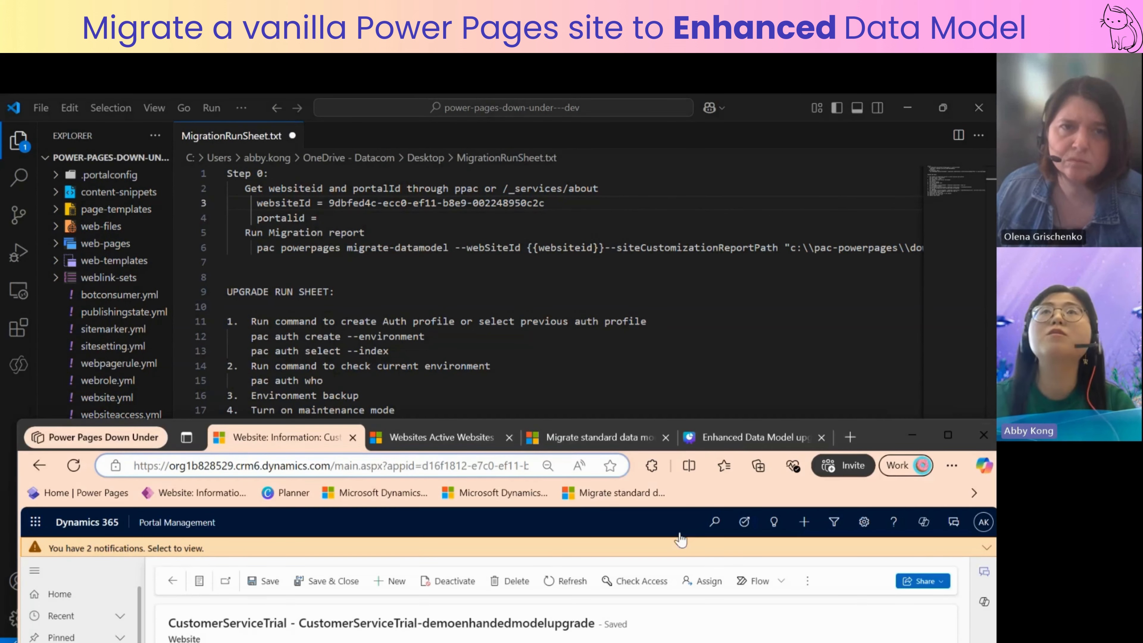
left_click_drag(877, 440, 888, 191)
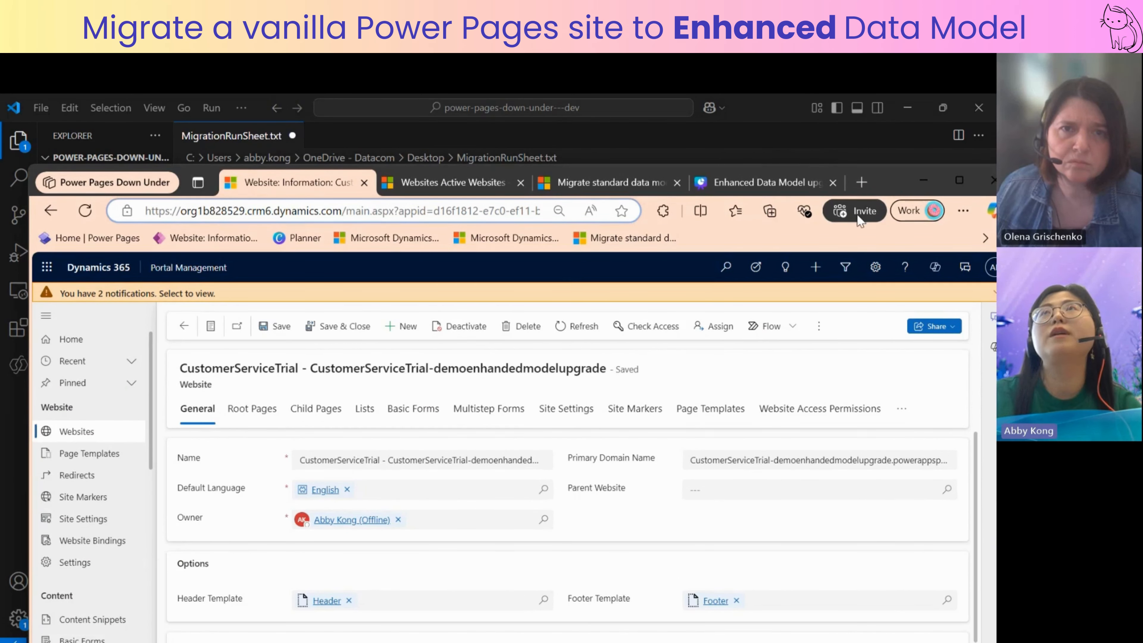
left_click(860, 180)
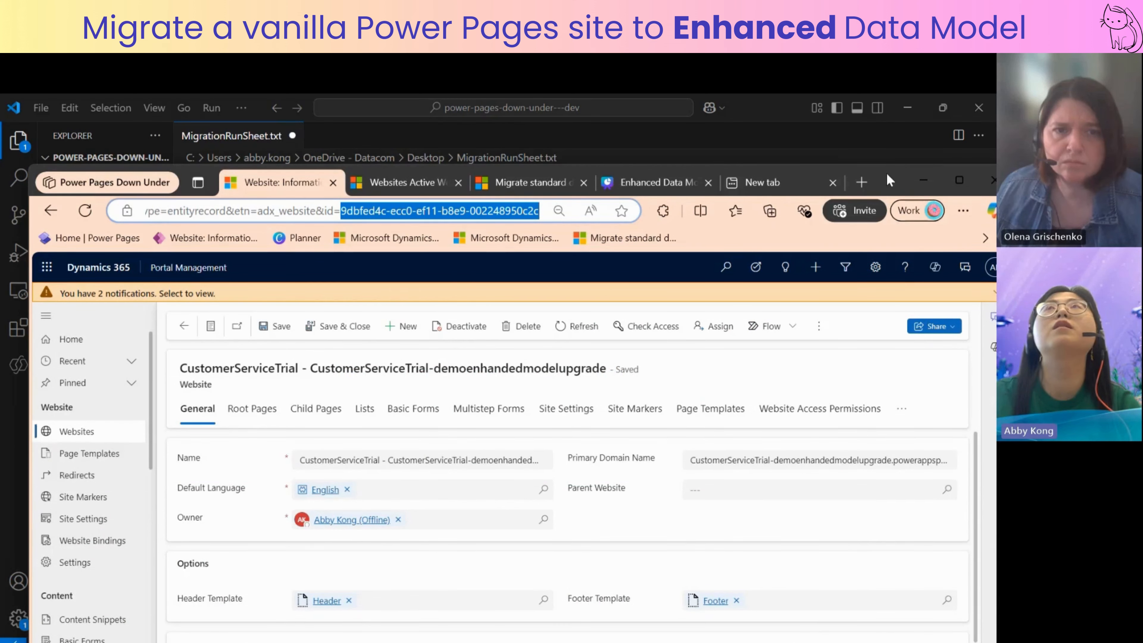
left_click_drag(894, 169, 895, 287)
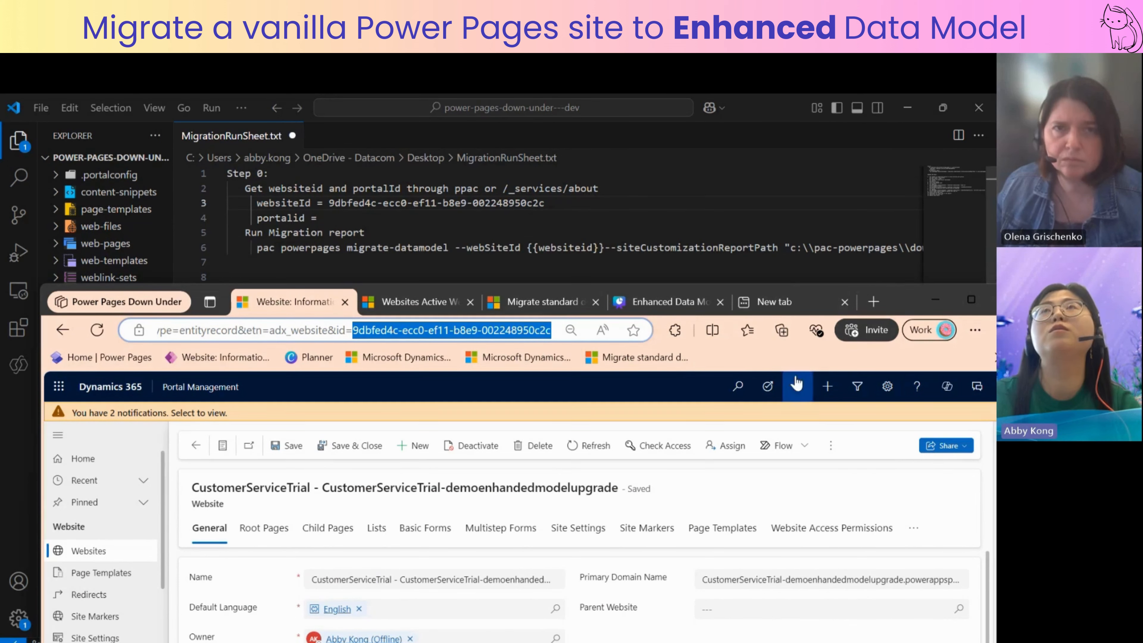
left_click(872, 302)
left_click(256, 301)
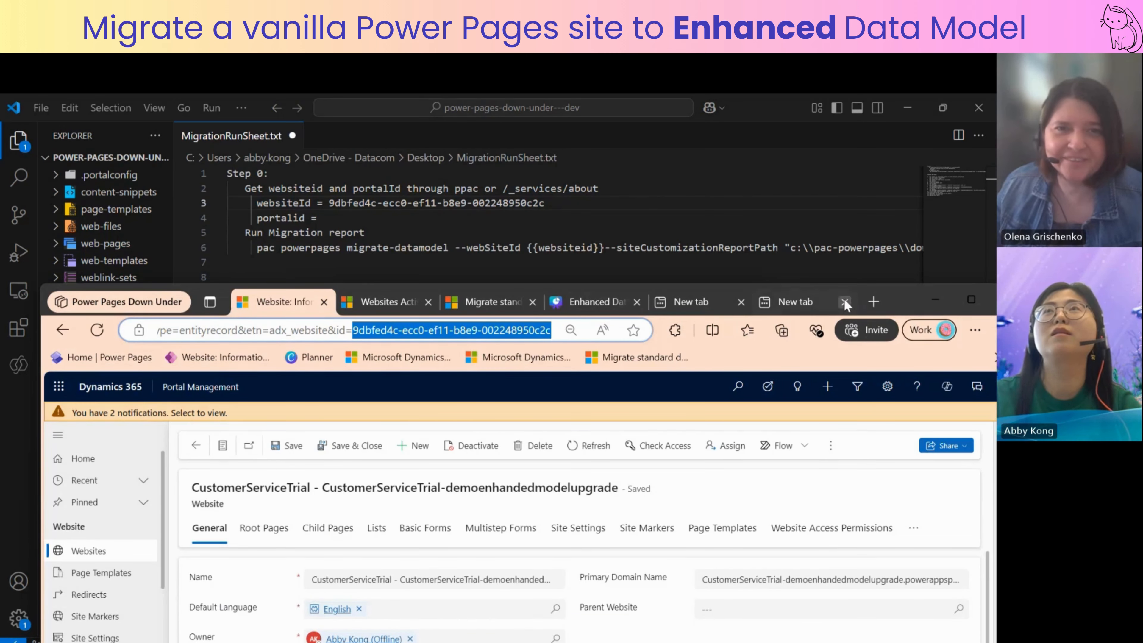
left_click(764, 580)
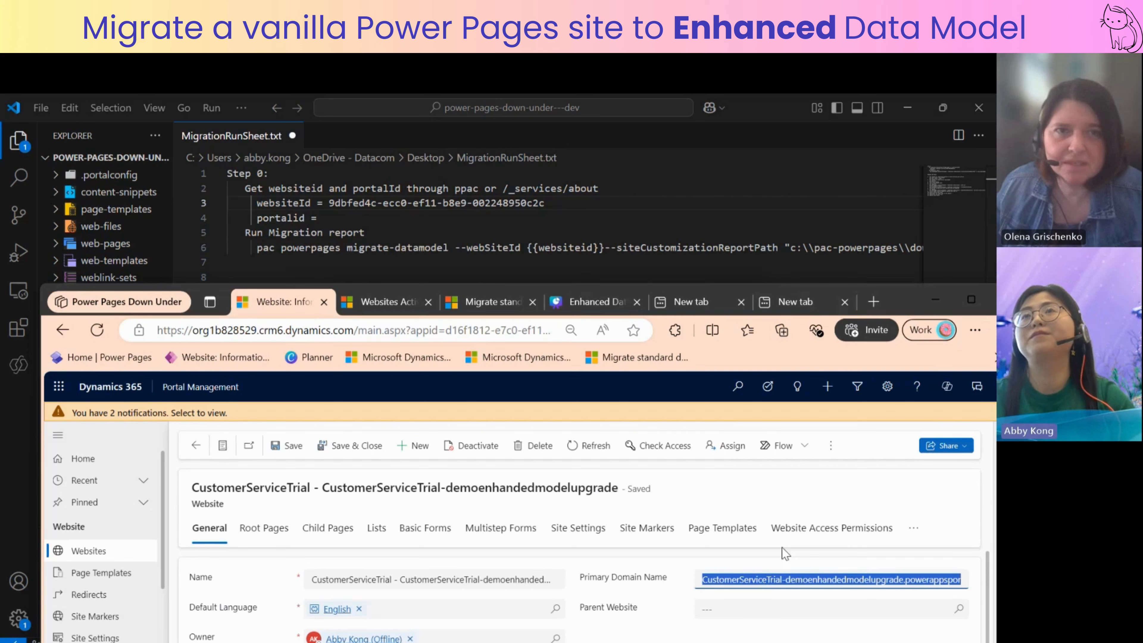
left_click(795, 302)
left_click(331, 332)
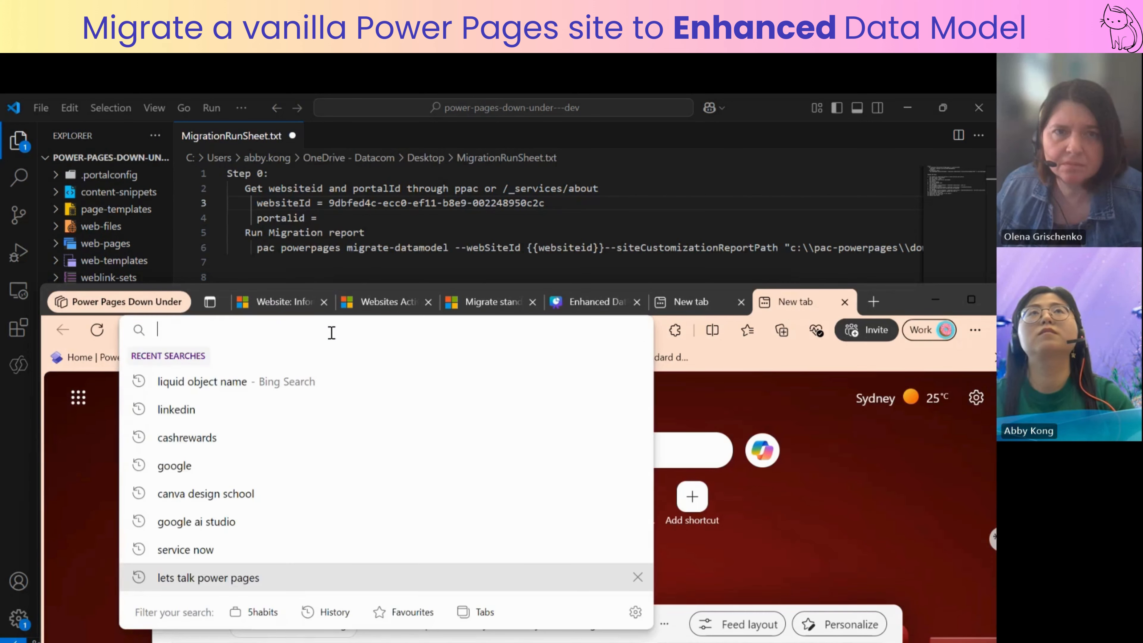
type("CustomerServiceTrial-demoenhandedmodelupgrade.powerappsportals.com")
type("\\")
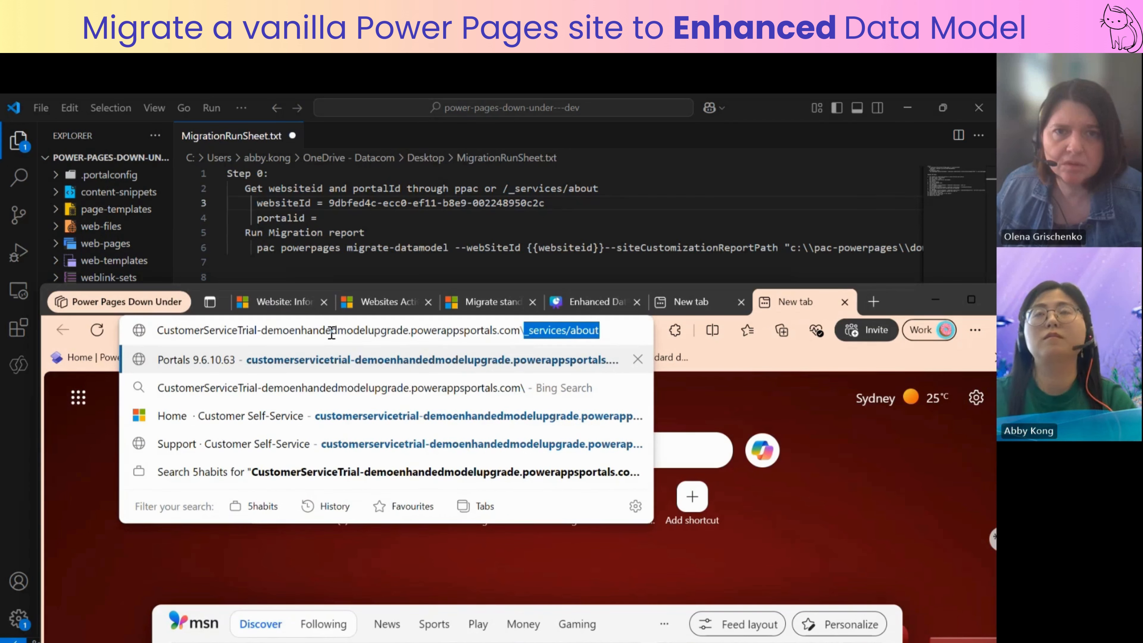
key("Return")
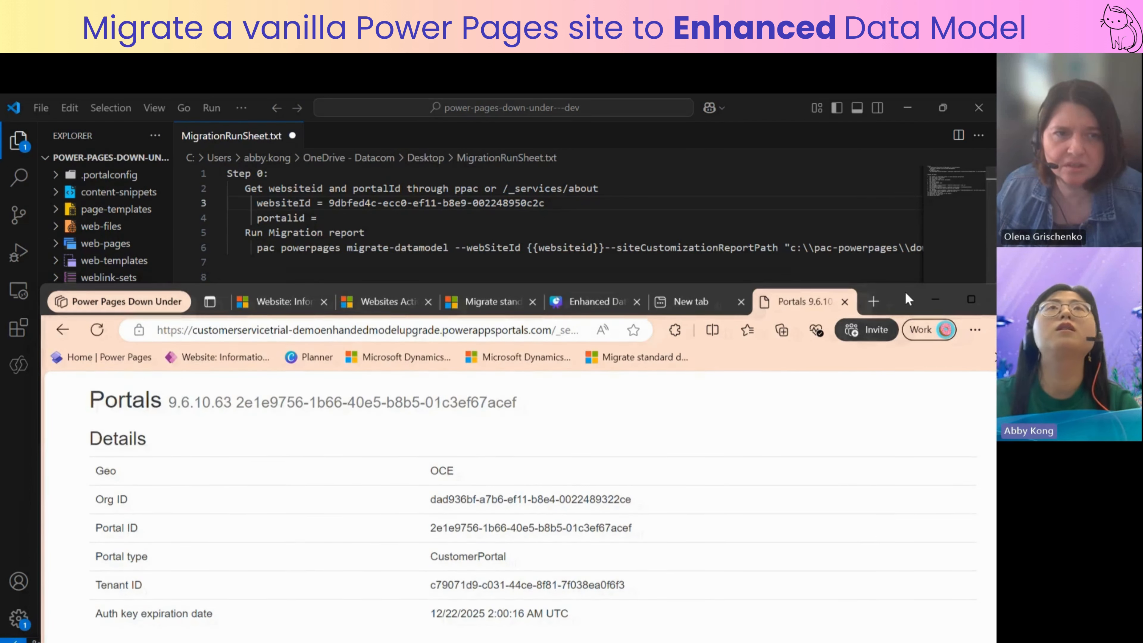
Enlarge the browser window and select the CustomerServiceTrial site's Portal ID on the Portals details page.
double_click(905, 291)
left_click_drag(517, 136, 639, 136)
left_click(671, 300)
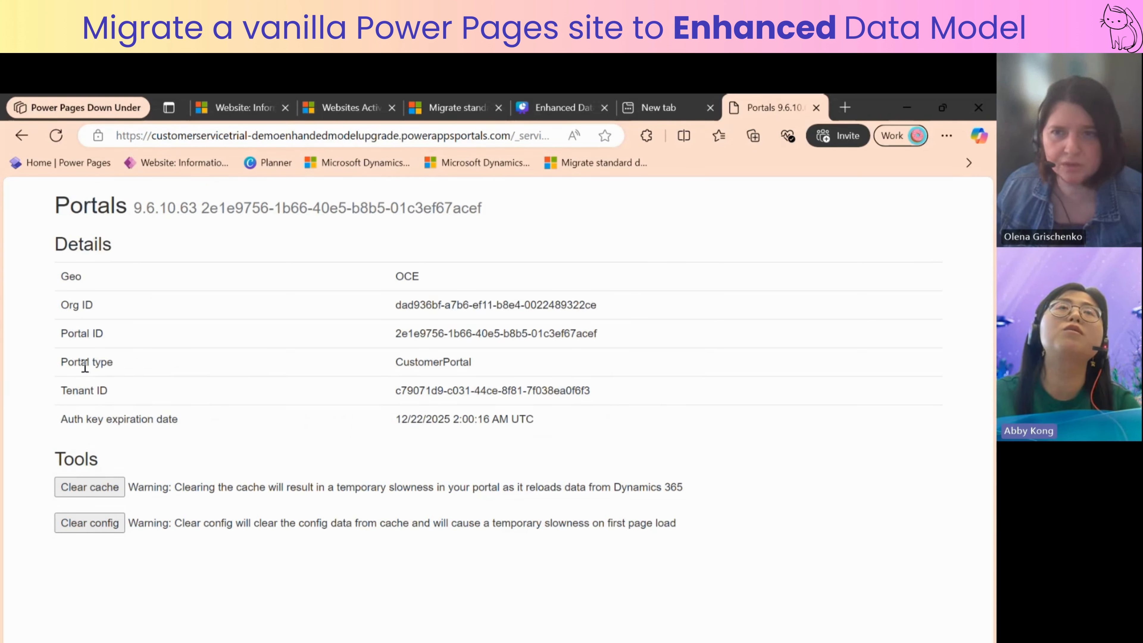
left_click_drag(393, 336, 598, 335)
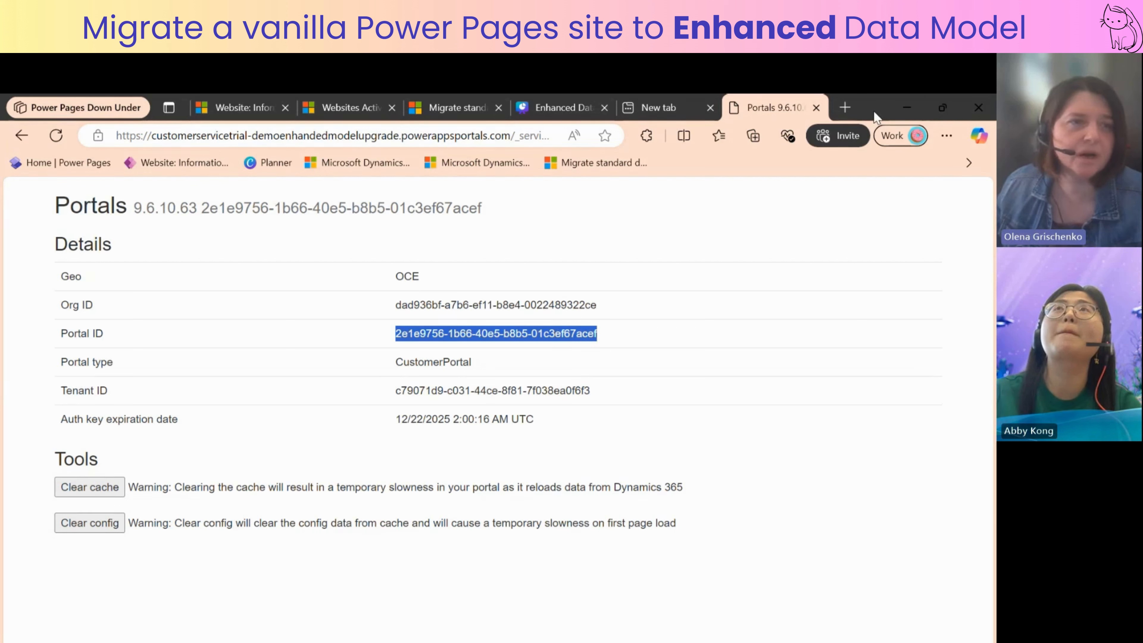
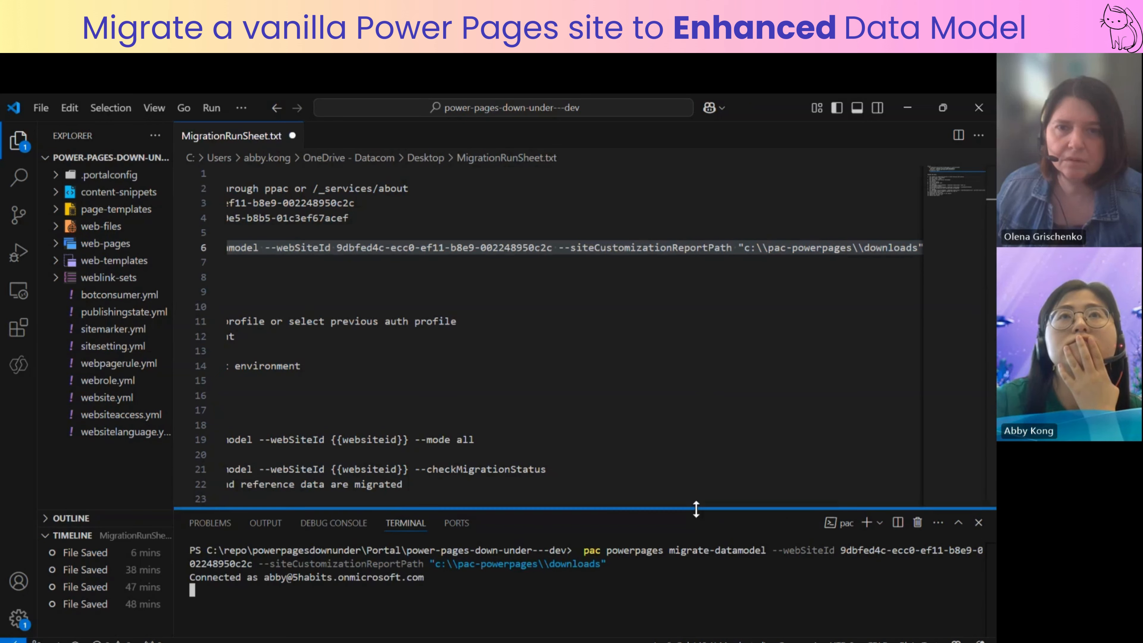
Enlarge the terminal area and examine the migrate-datamodel output, covering the prechecks, relationship records and templates supported for migration.
left_click_drag(700, 510, 701, 361)
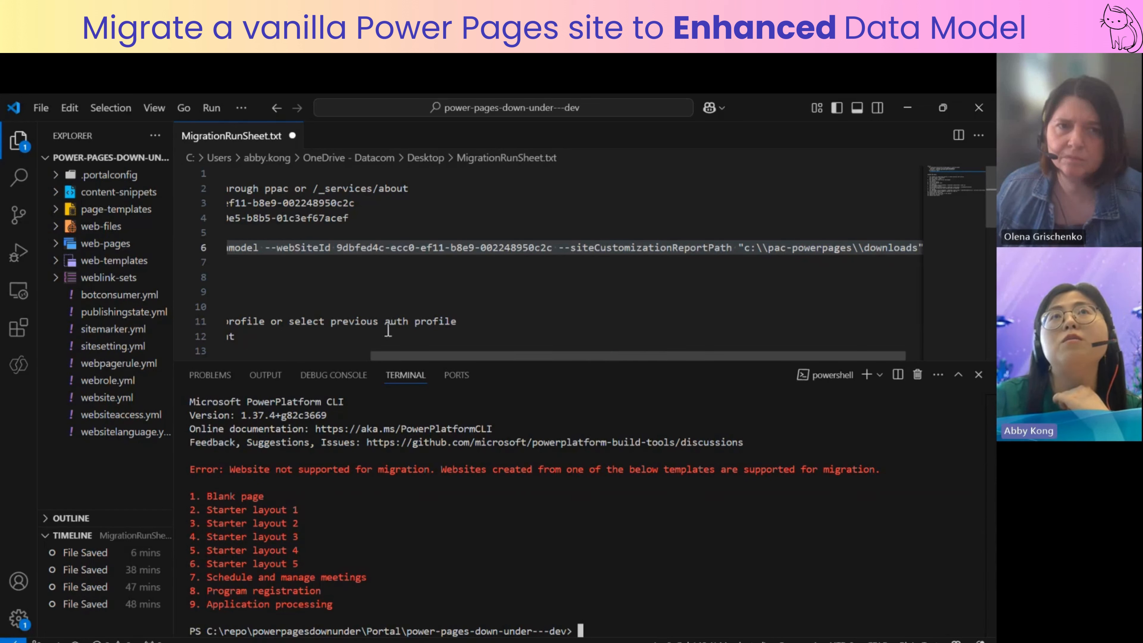
left_click(328, 357)
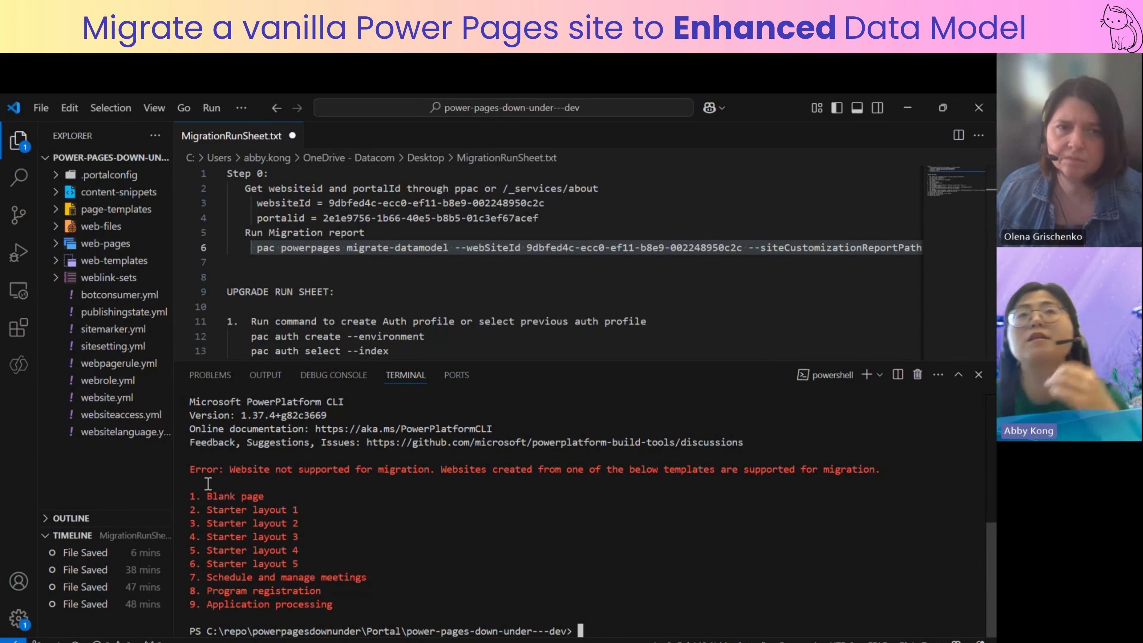
scroll(211, 477, "up", 4)
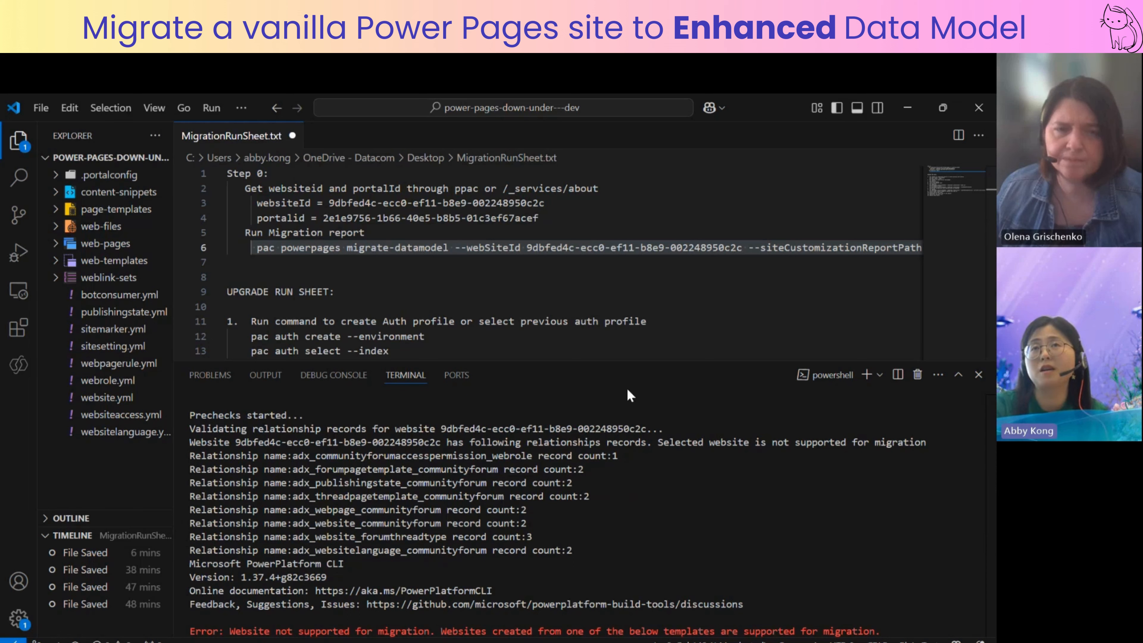
scroll(588, 532, "down", 4)
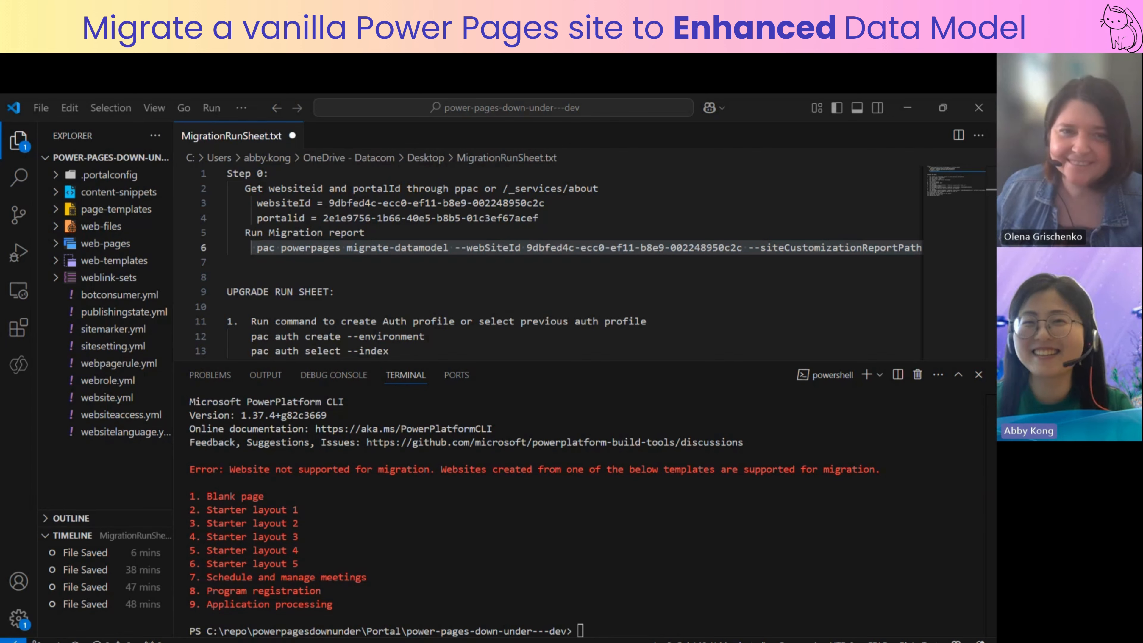
left_click_drag(666, 641, 686, 213)
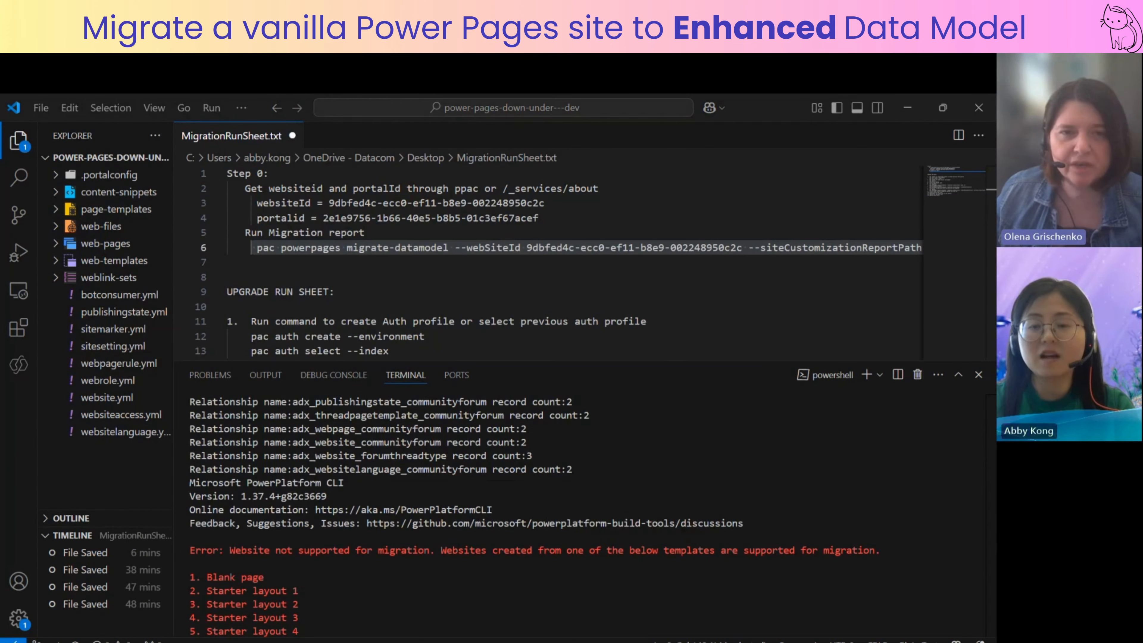
Switch to the browser and open permitapplication-jpuv6.powerappsportals.com/_services/about in a new tab.
key("alt+Tab")
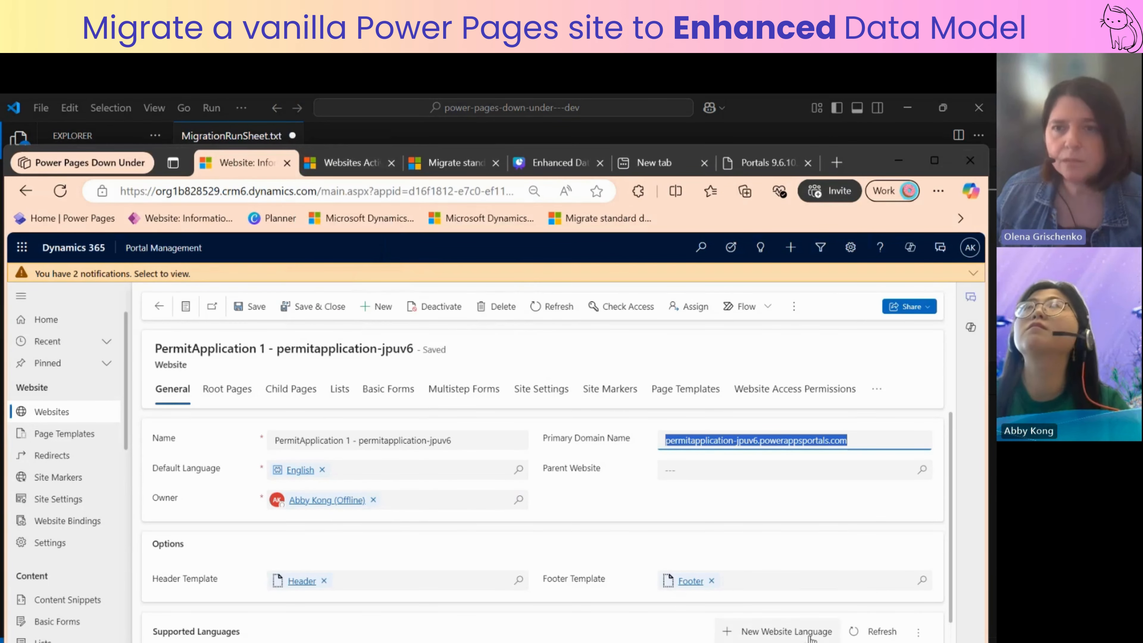
left_click(837, 162)
type("permitapplication-jpuv6.powerappsportals.com")
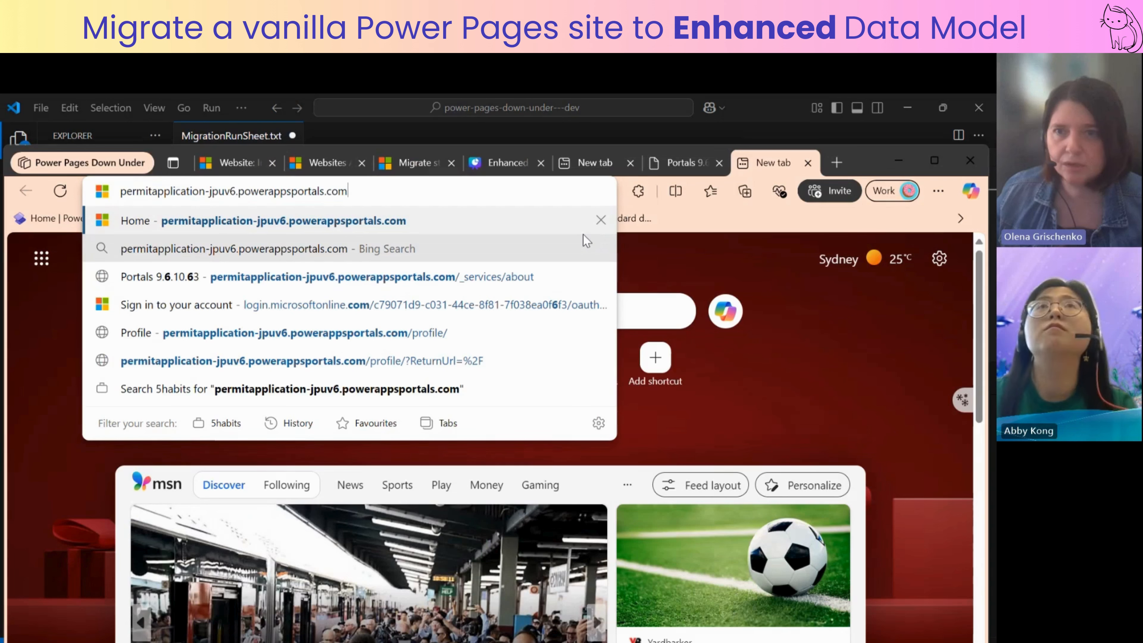
type("/_s")
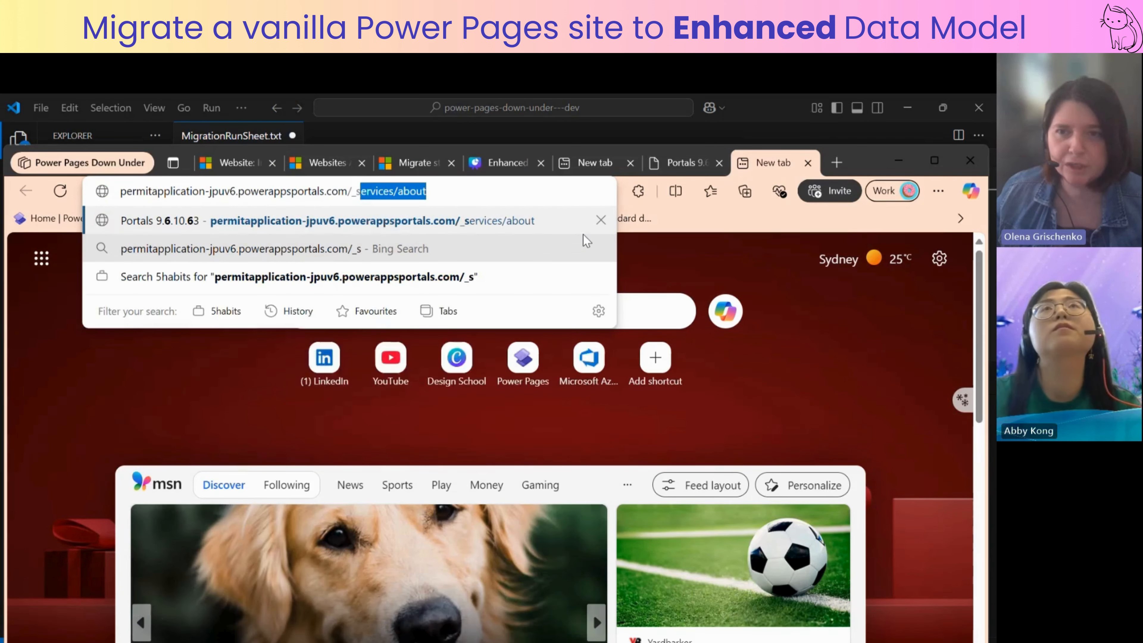
type("ervices/")
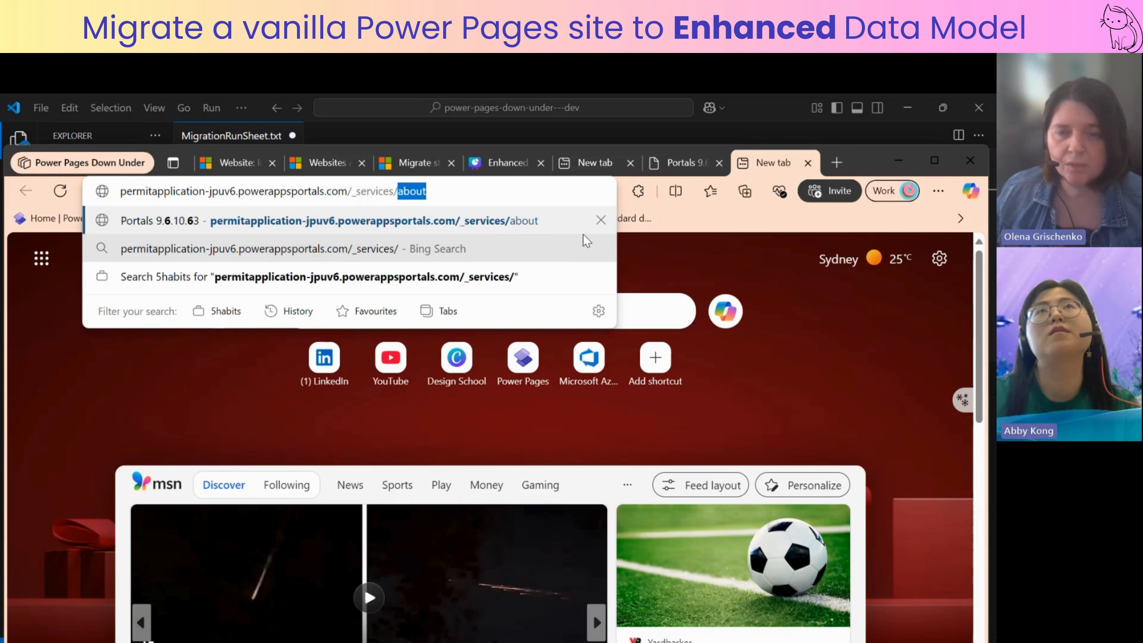
type("abo")
key("Return")
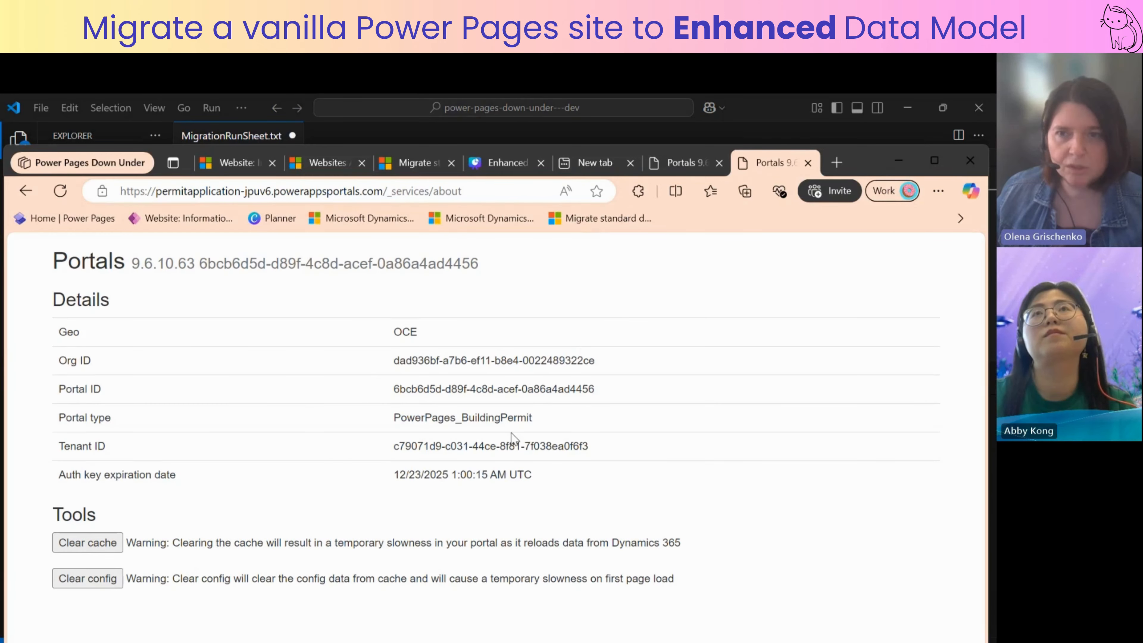
Copy the PermitApplication site's Portal ID and paste it over the portalid value in the run sheet in Visual Studio Code.
double_click(484, 421)
triple_click(451, 390)
key("ctrl+c")
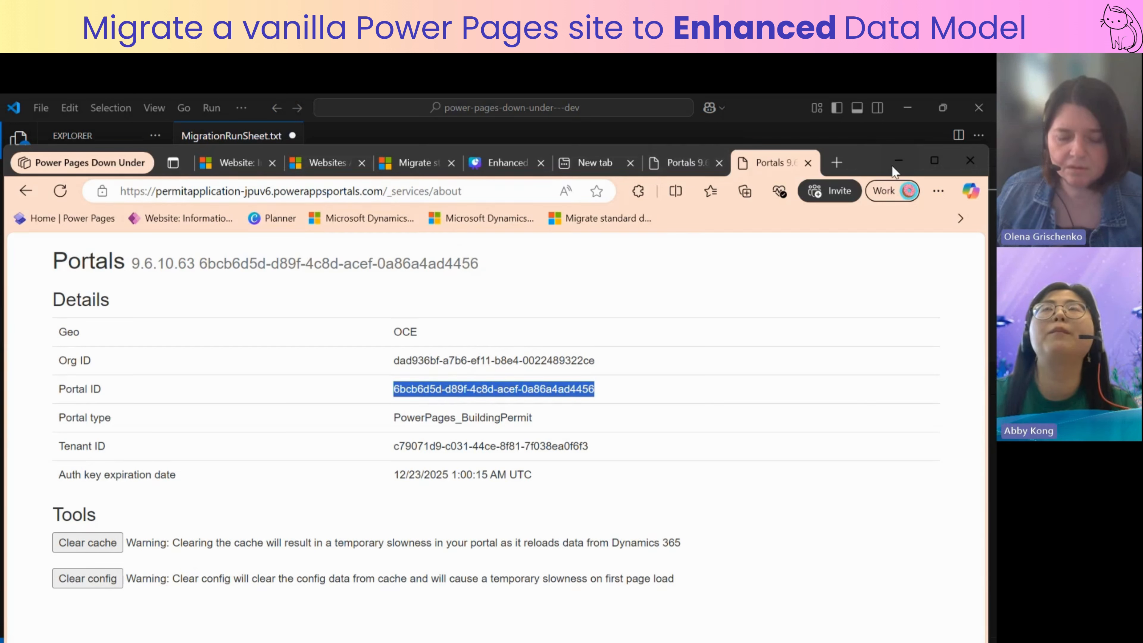
left_click_drag(868, 166, 796, 642)
scroll(579, 490, "down", 2)
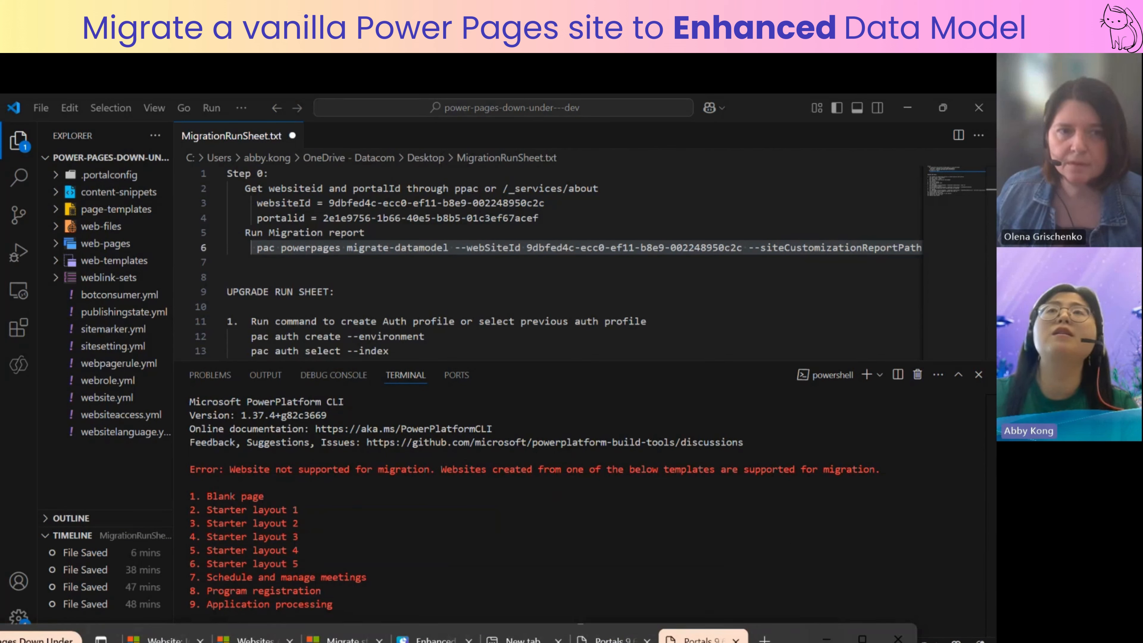
left_click_drag(786, 640, 892, 119)
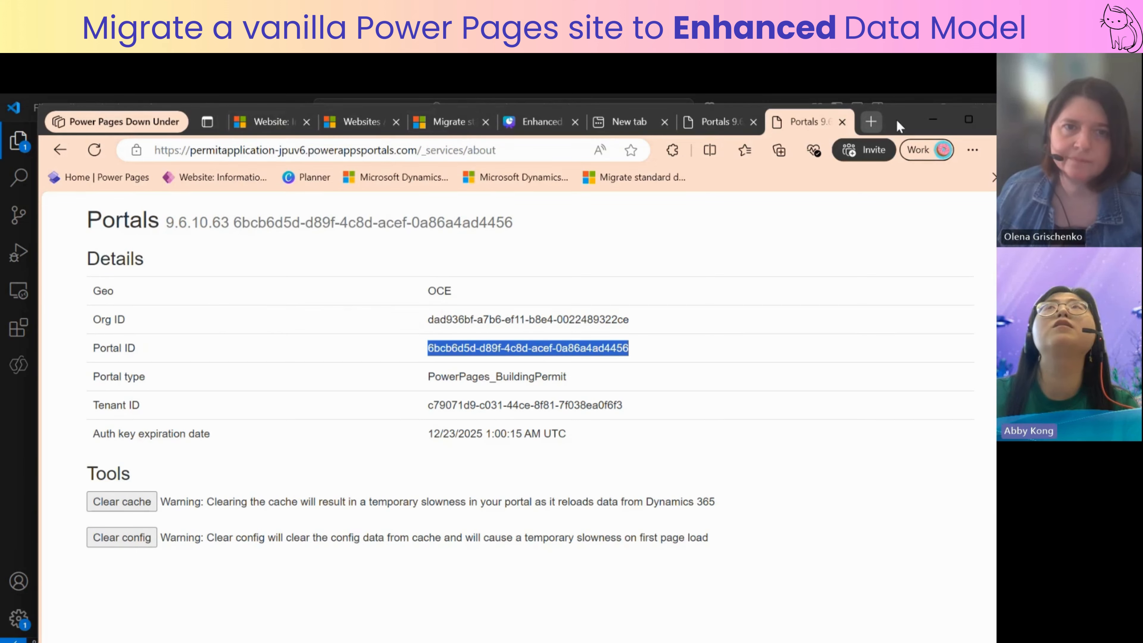
left_click(933, 119)
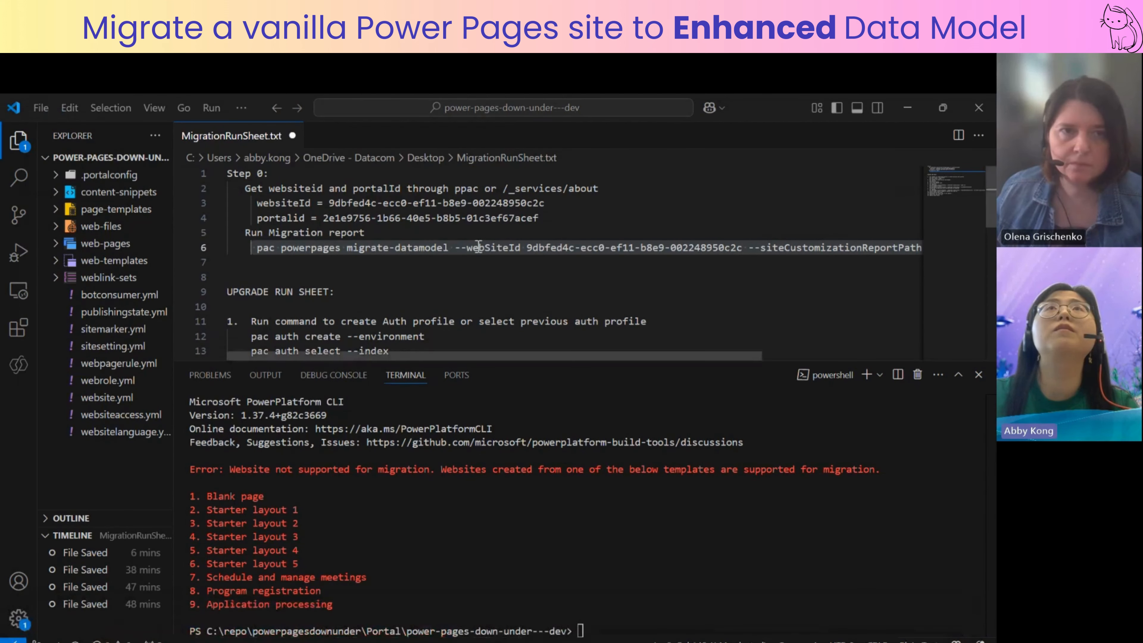
double_click(508, 216)
left_click_drag(509, 213, 323, 221)
key("ctrl+v")
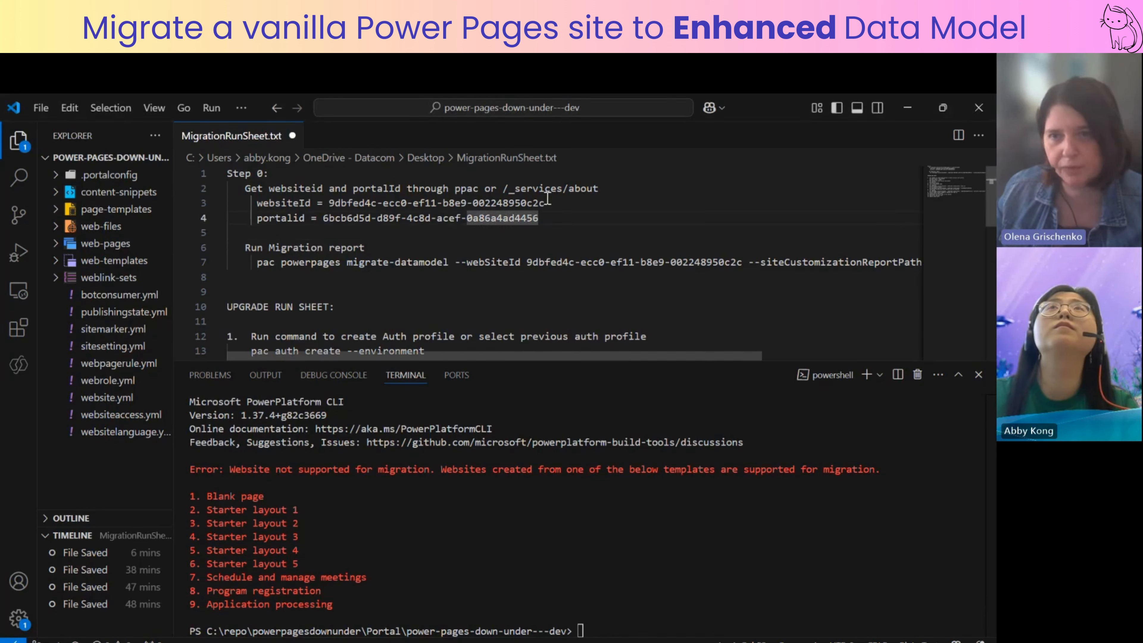
left_click_drag(544, 203, 322, 202)
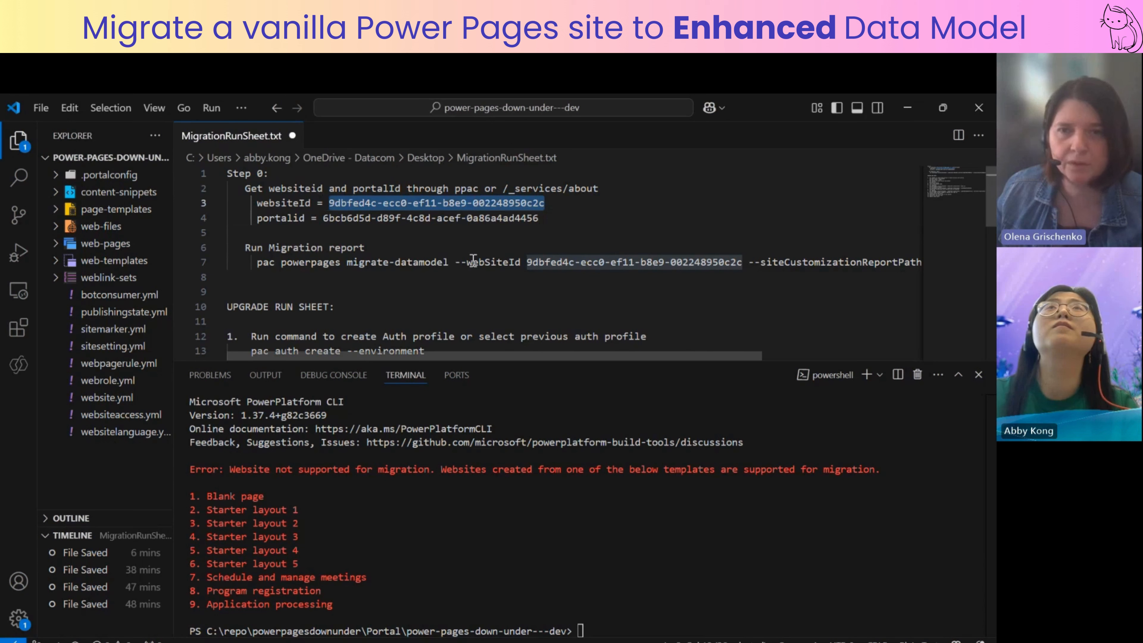
key("ctrl+v")
left_click_drag(742, 262, 527, 262)
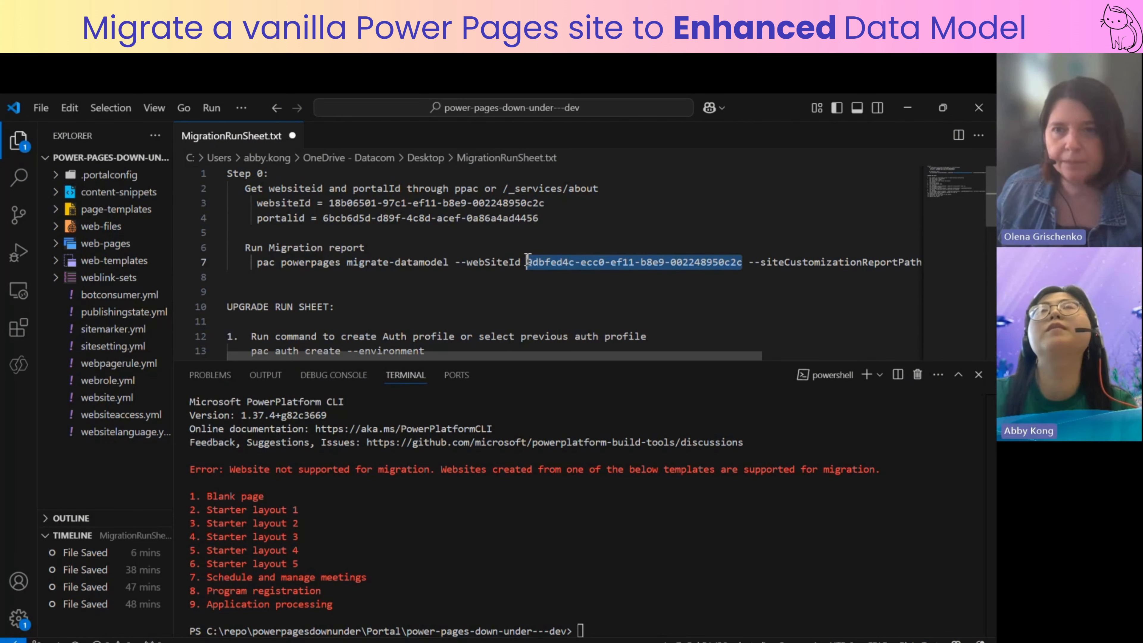
key("ctrl+v")
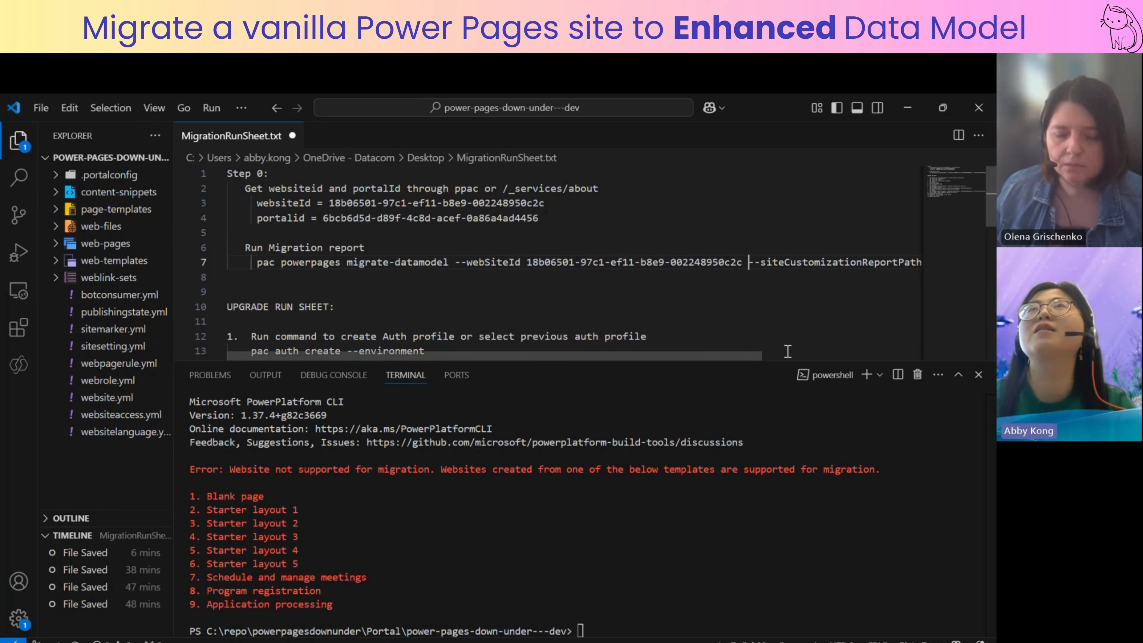
Copy the updated migrate-datamodel report command from the run sheet, run it in the terminal, and review its output.
left_click_drag(785, 358, 578, 362)
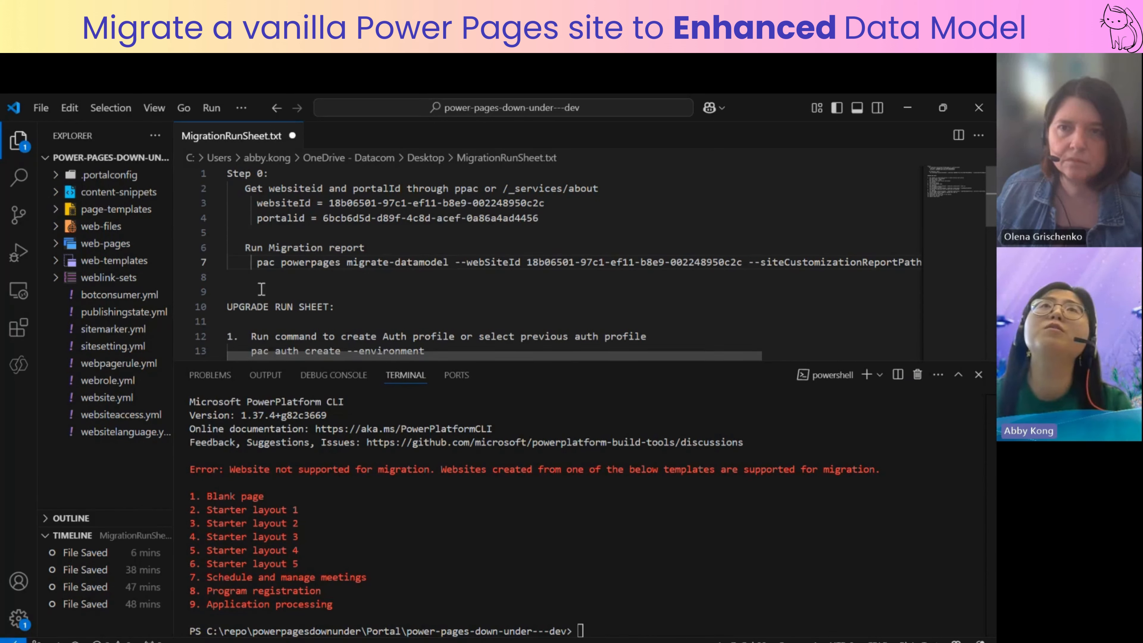
left_click(255, 262, "shift")
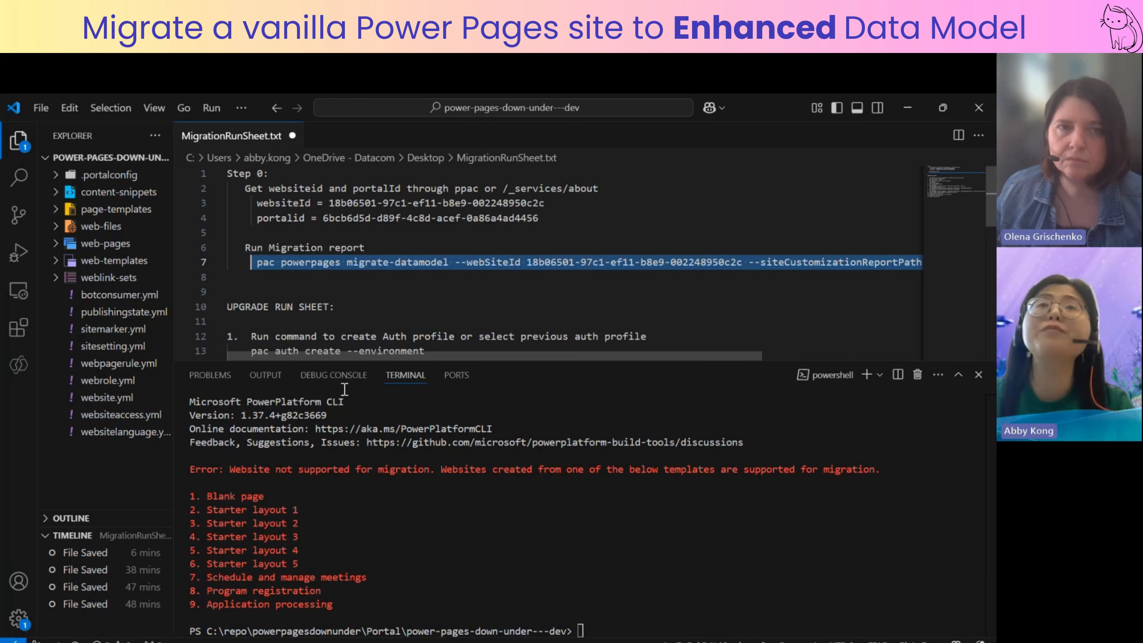
left_click(723, 590)
key("ctrl+v")
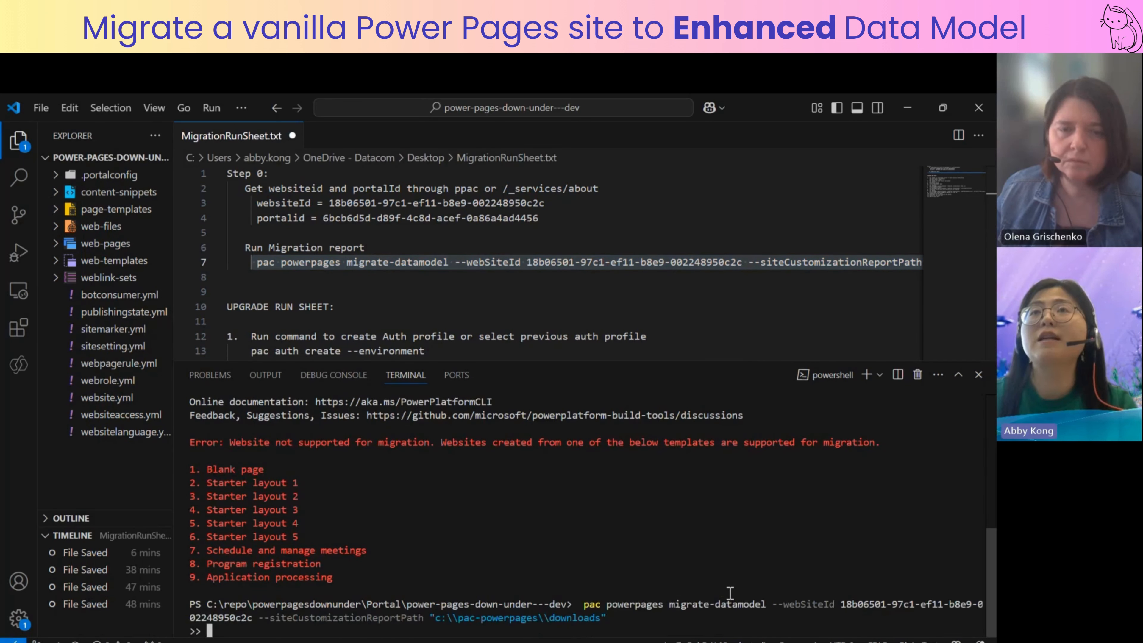
key("Return")
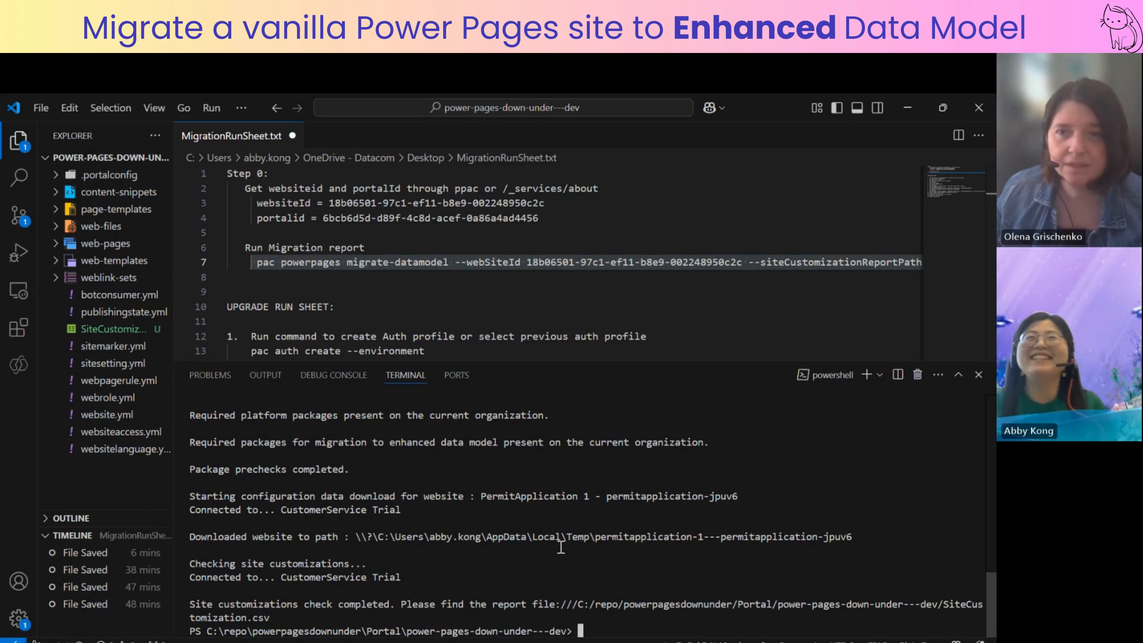
scroll(558, 540, "up", 5)
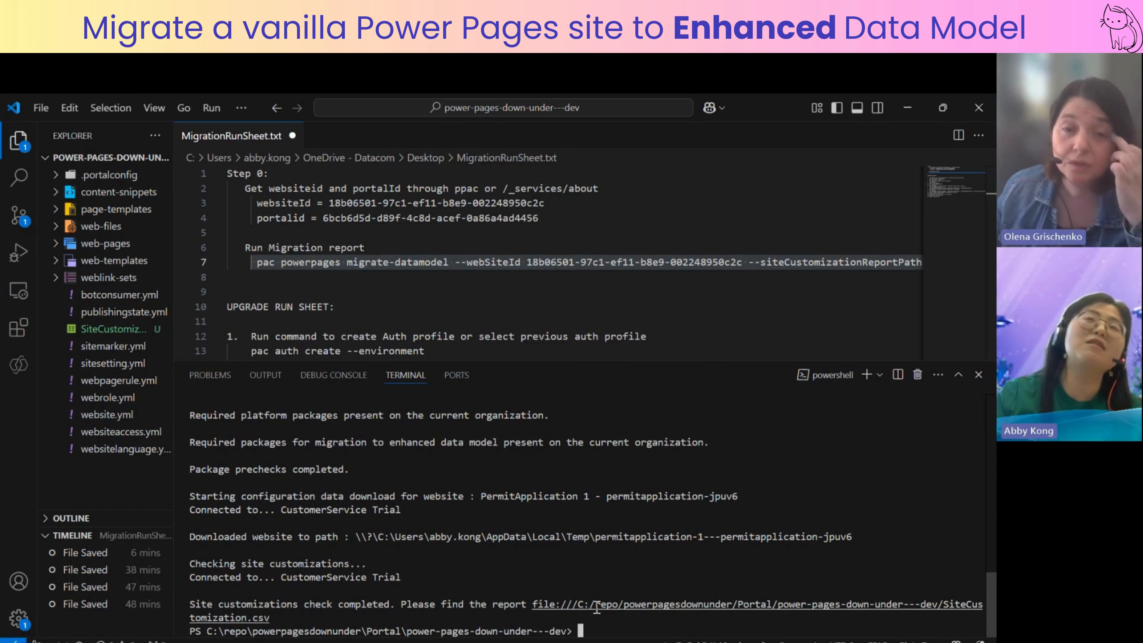
Review the migration report output in the terminal and open the generated SiteCustomization.csv to look through its first entries.
scroll(543, 554, "up", 4)
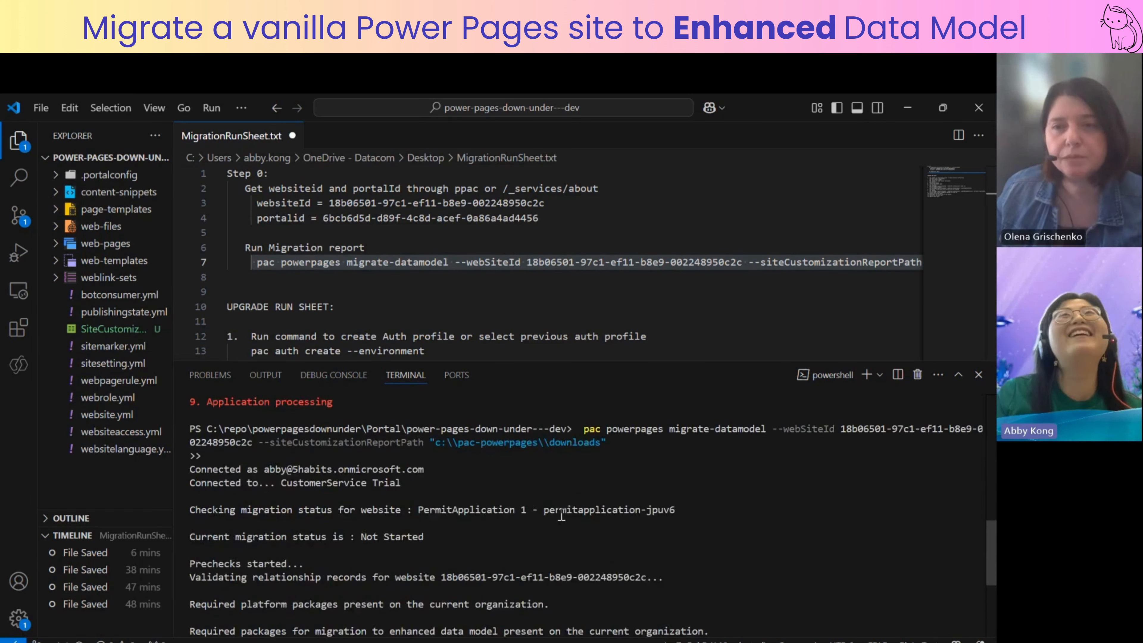
scroll(487, 416, "down", 4)
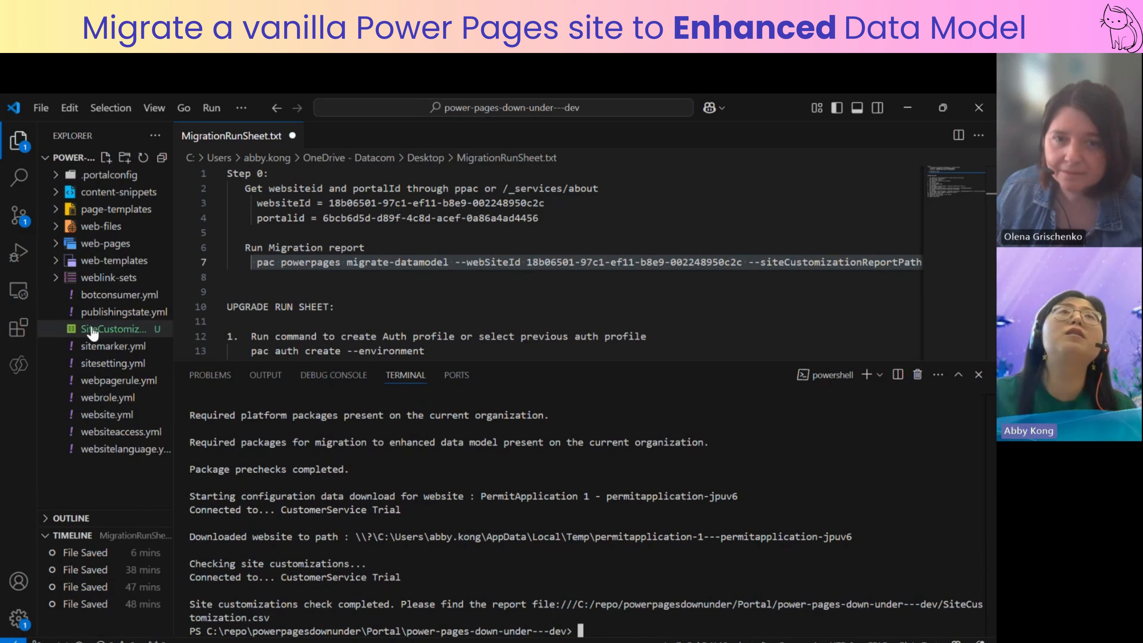
left_click(106, 329)
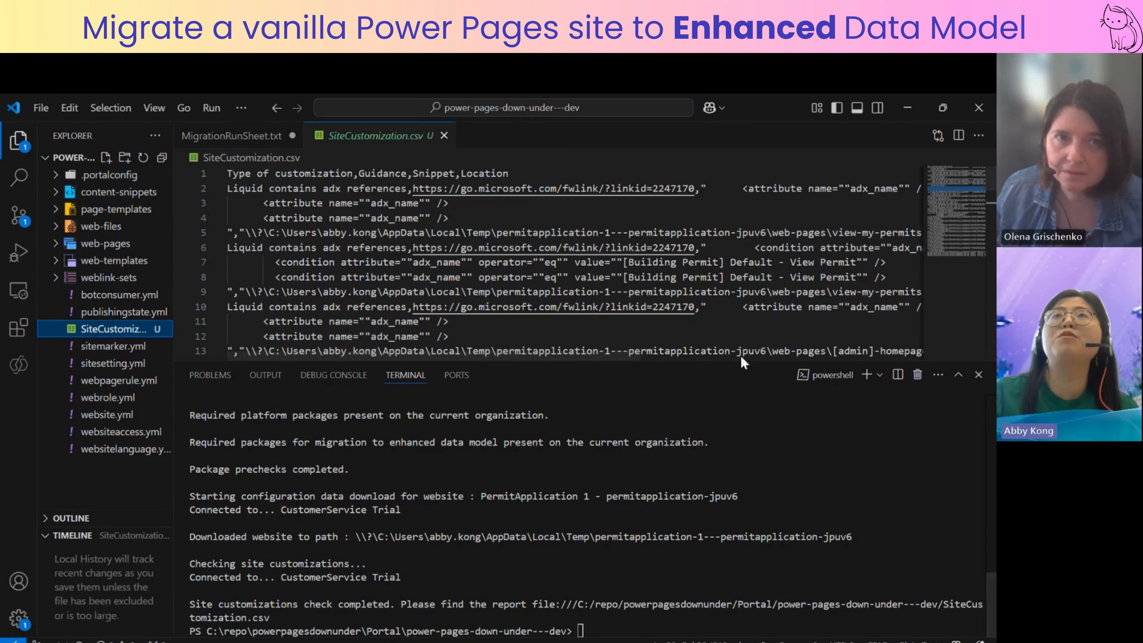
left_click_drag(722, 360, 689, 581)
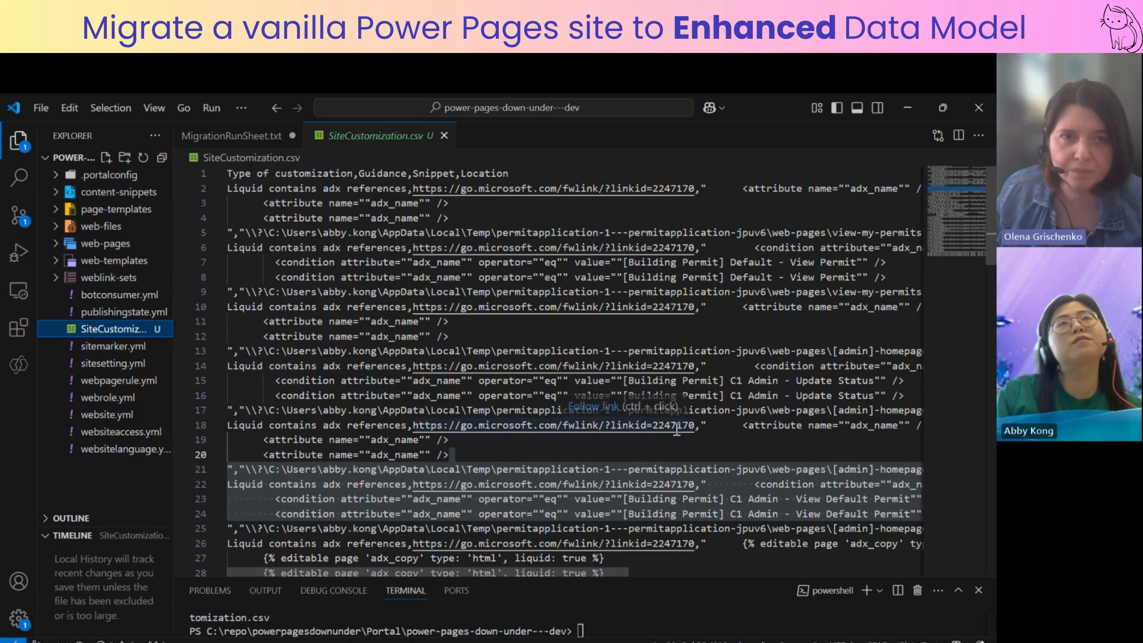
scroll(635, 405, "down", 3)
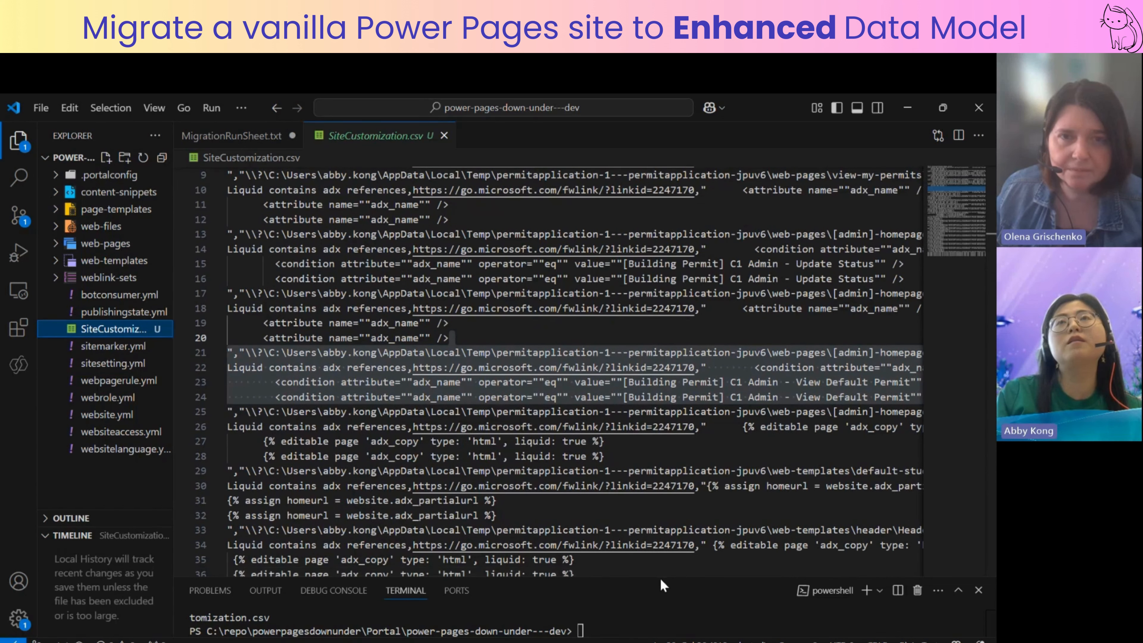
Enlarge the terminal area and check the command output for the site download and the customization report's file location.
left_click_drag(659, 580, 676, 266)
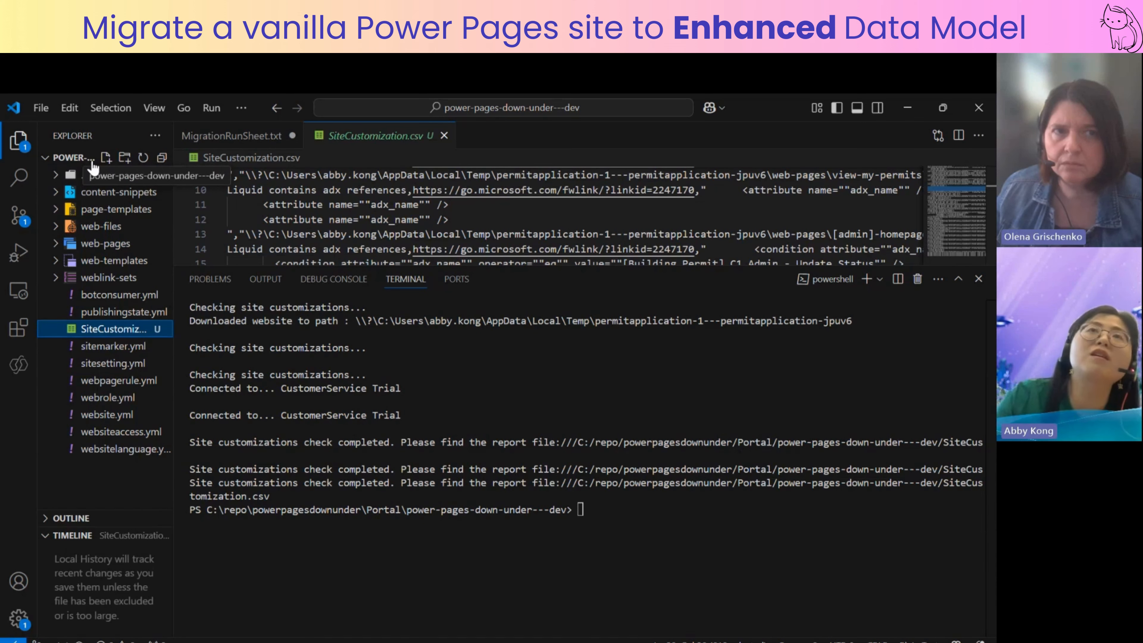
scroll(513, 501, "up", 7)
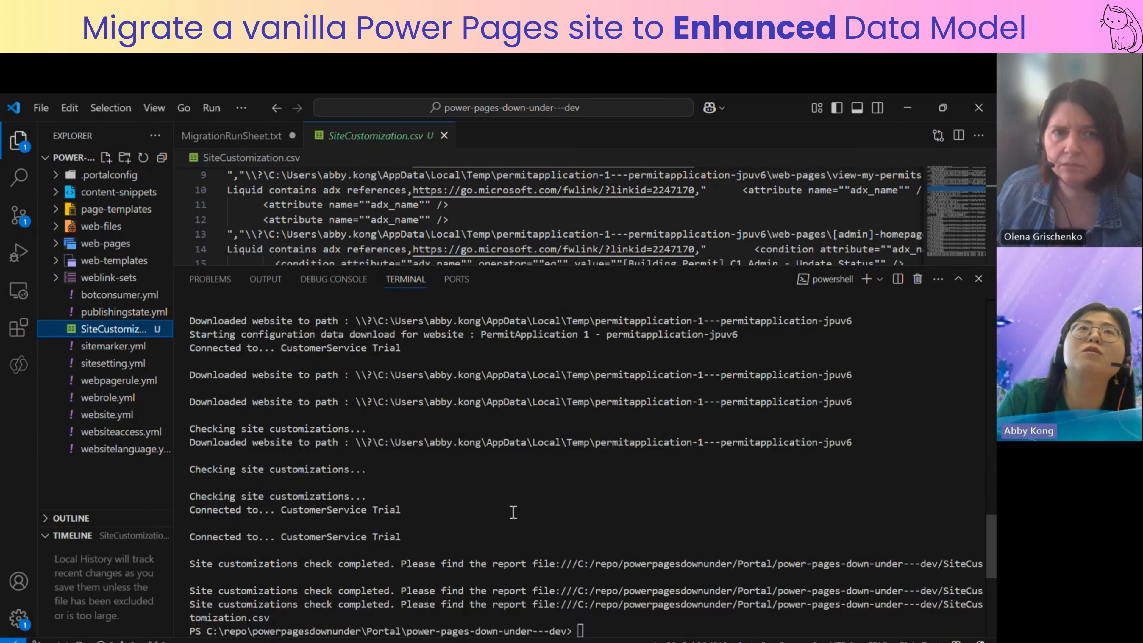
scroll(513, 501, "up", 5)
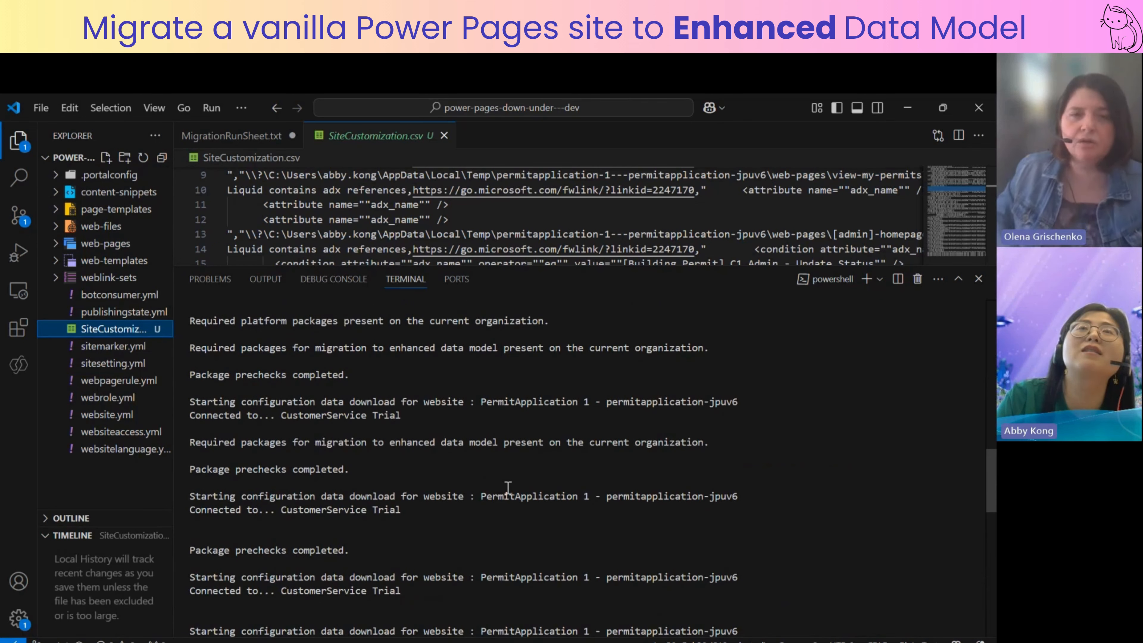
scroll(508, 486, "down", 12)
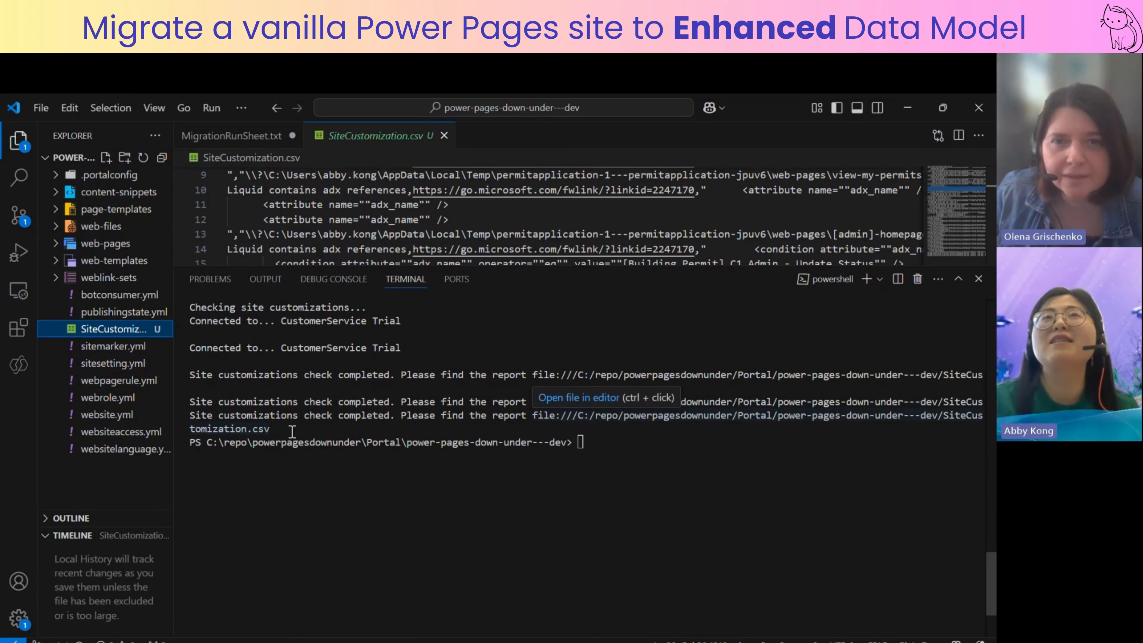
left_click_drag(405, 415, 487, 415)
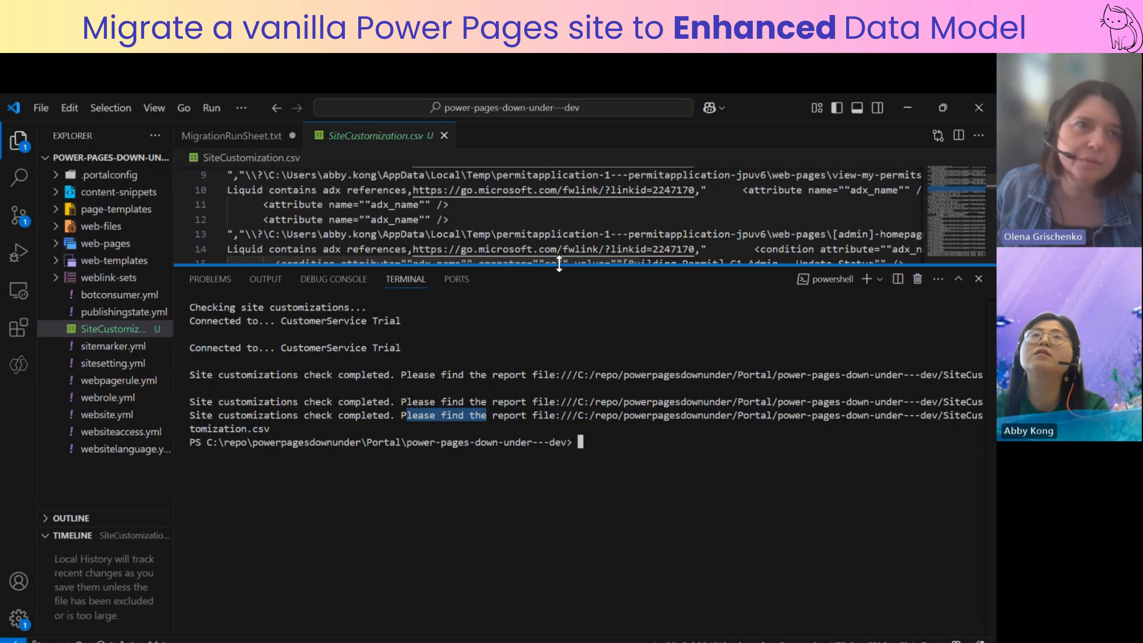
left_click_drag(559, 264, 557, 332)
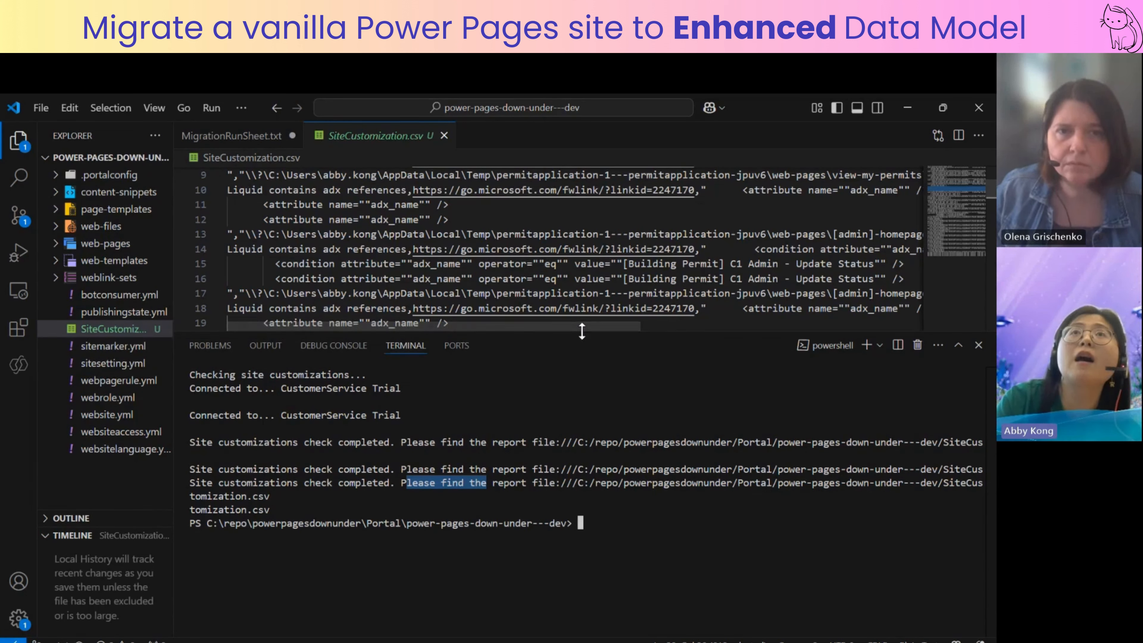
Examine the Liquid and Fetch XML entries with adx references in SiteCustomization.csv, highlighting the occurrences of adx_name.
left_click_drag(576, 331, 559, 563)
scroll(426, 404, "down", 2)
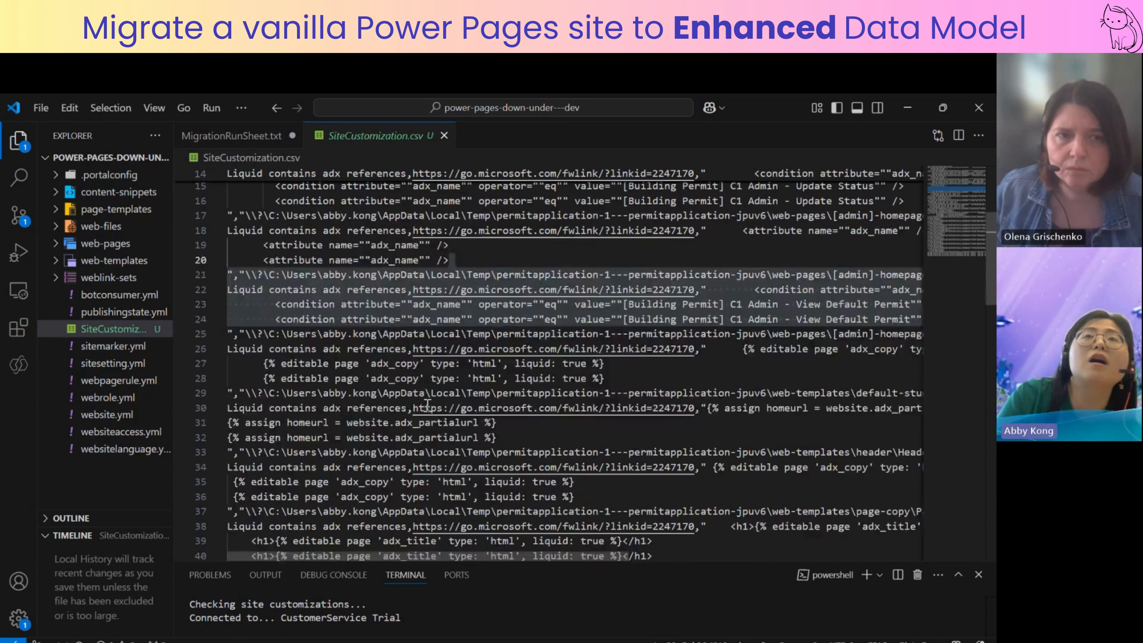
scroll(394, 405, "up", 2)
left_click(377, 337)
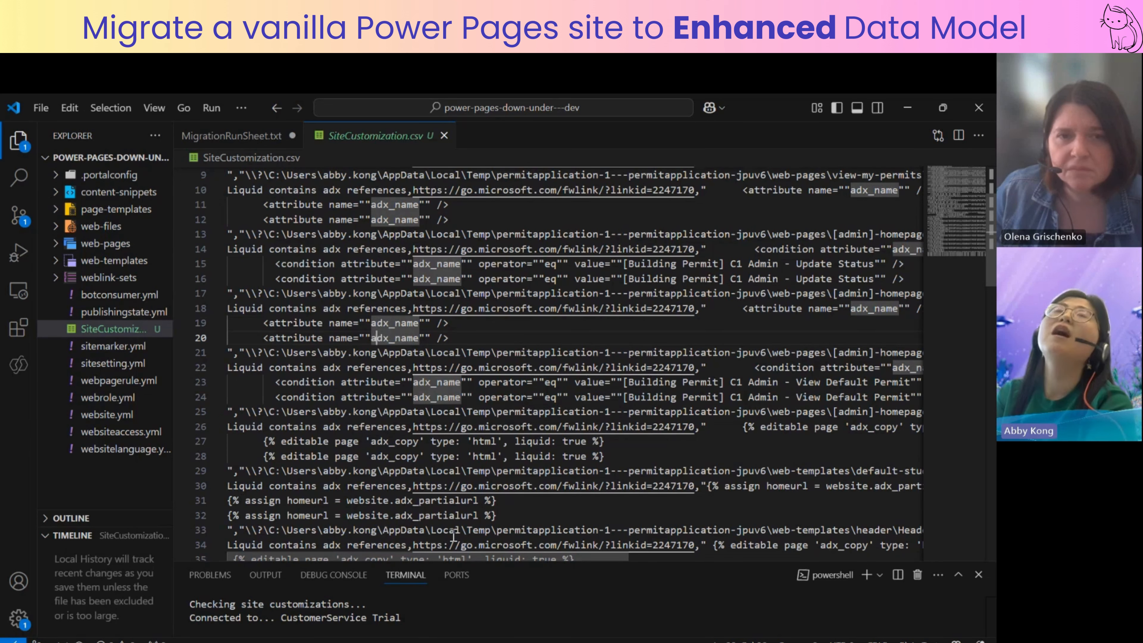
scroll(457, 508, "down", 5)
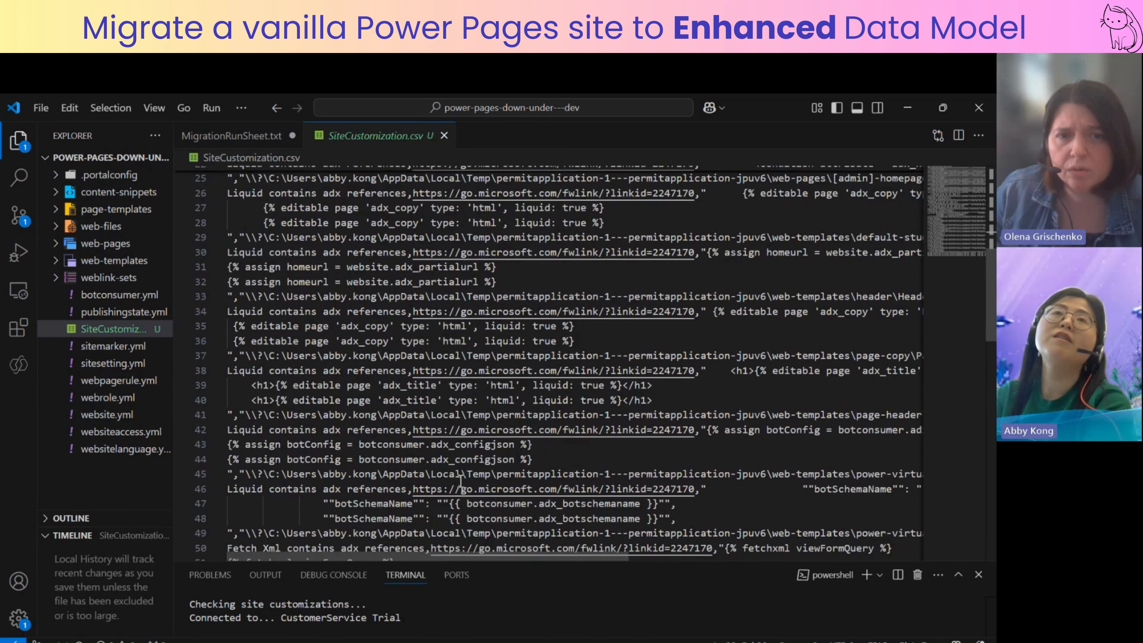
scroll(460, 480, "down", 4)
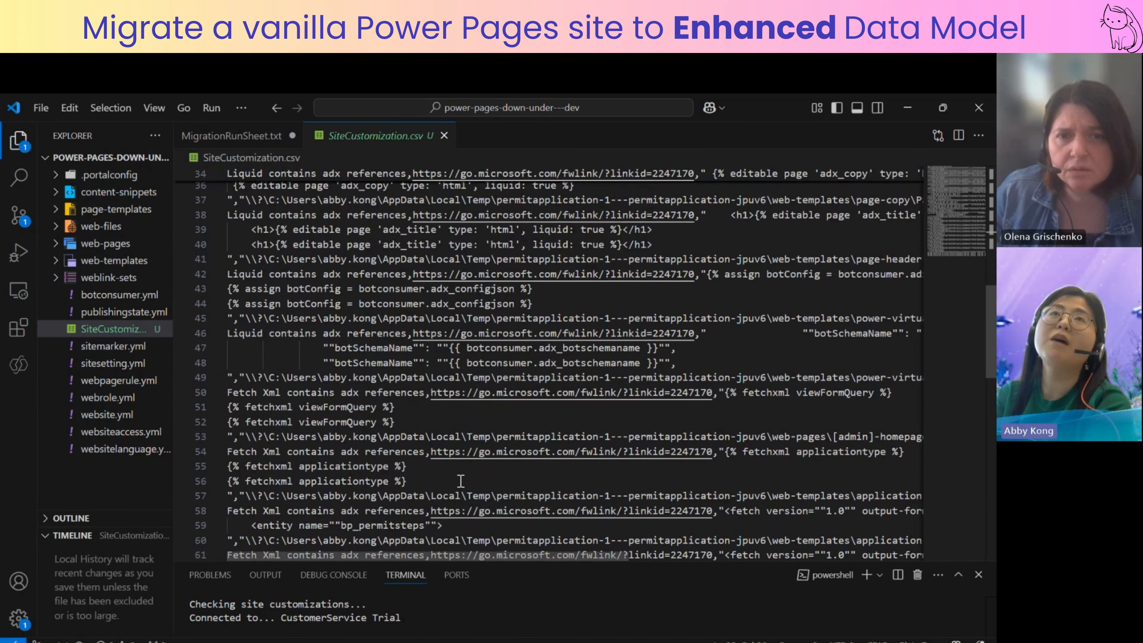
scroll(461, 480, "down", 1)
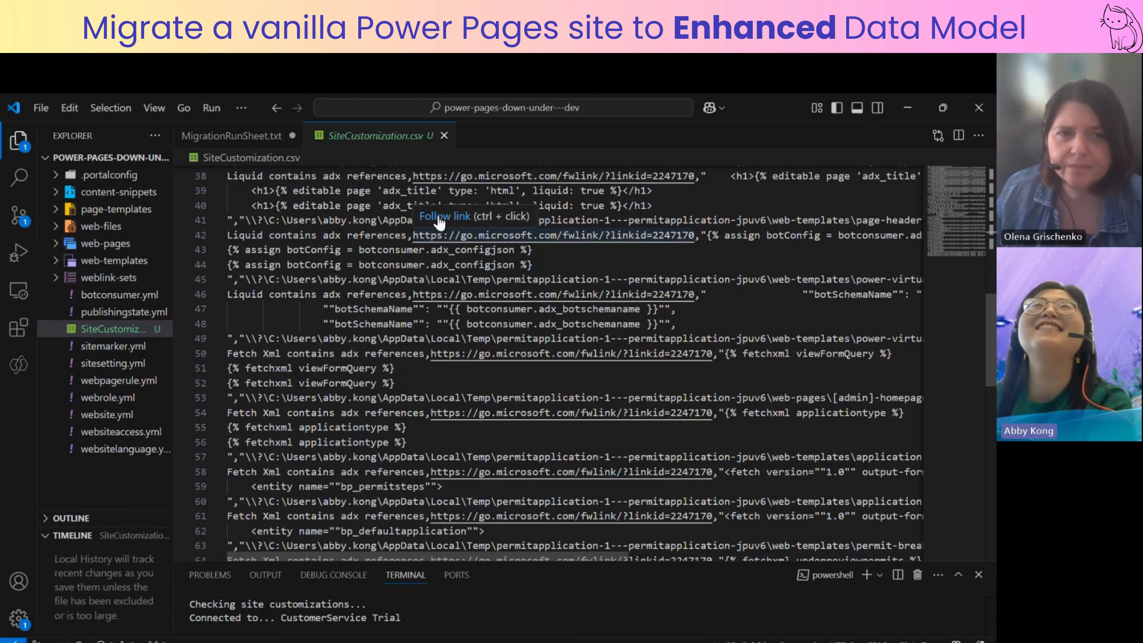
scroll(386, 367, "up", 4)
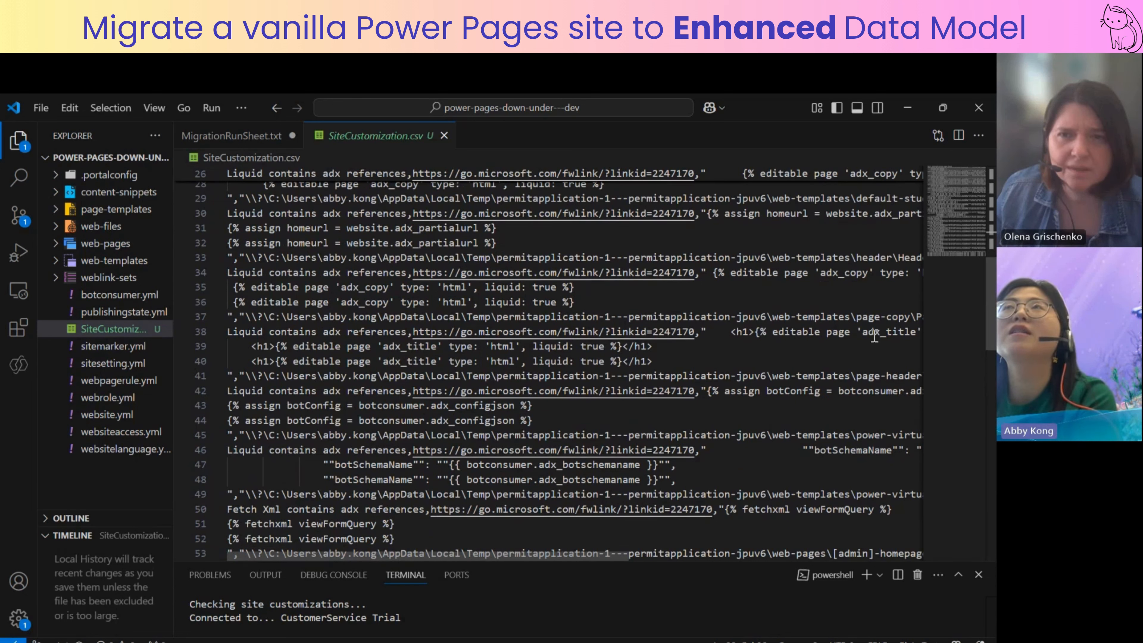
scroll(407, 373, "up", 6)
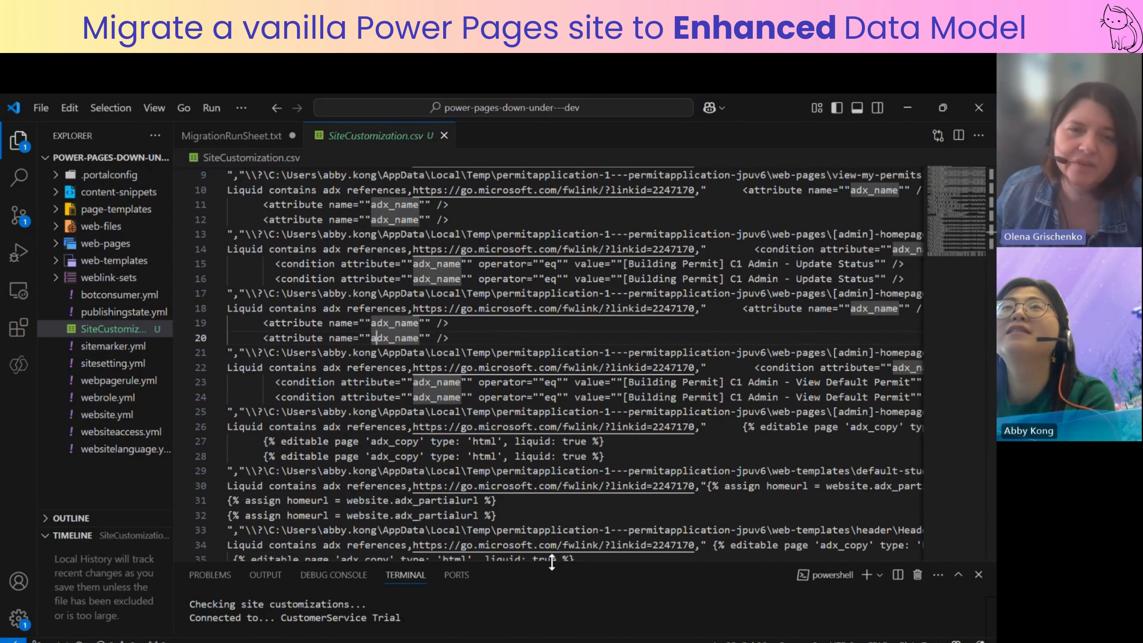
left_click_drag(553, 568, 544, 392)
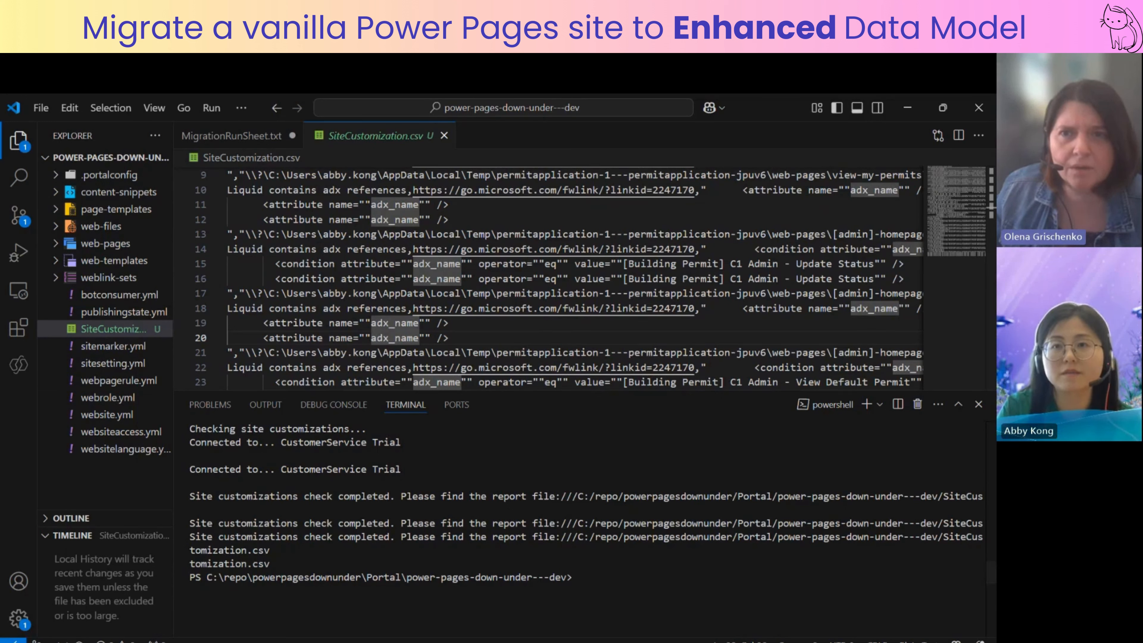
Switch to the browser and open the considerations for site customization section of the Microsoft Learn migration article.
left_click_drag(324, 641, 892, 178)
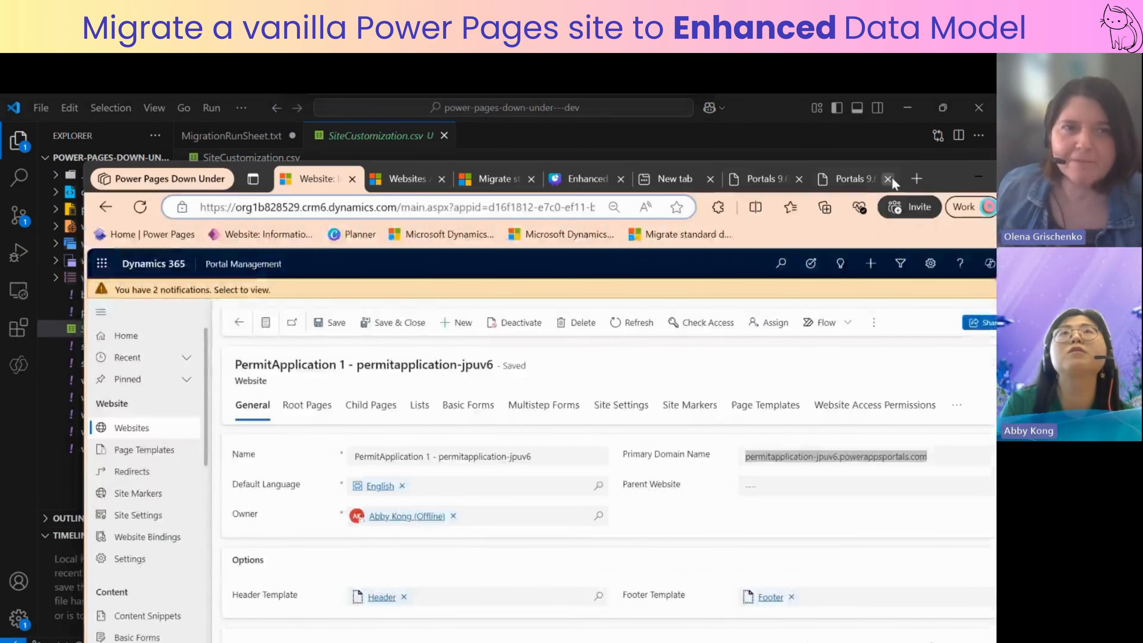
double_click(951, 181)
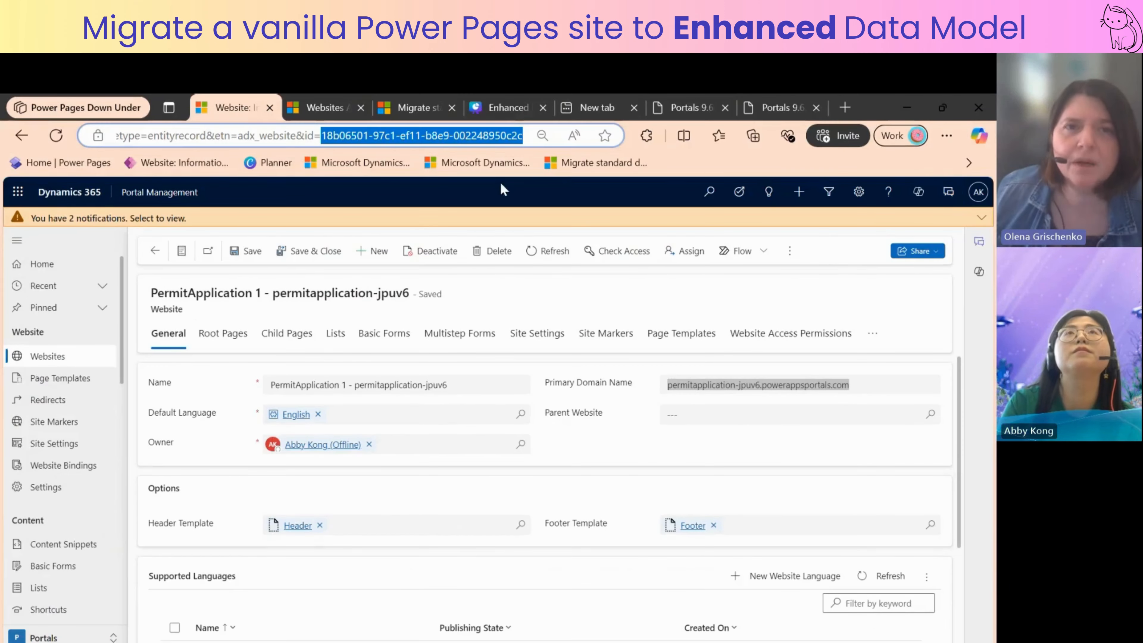
left_click(423, 101)
scroll(531, 464, "down", 3)
scroll(472, 512, "down", 15)
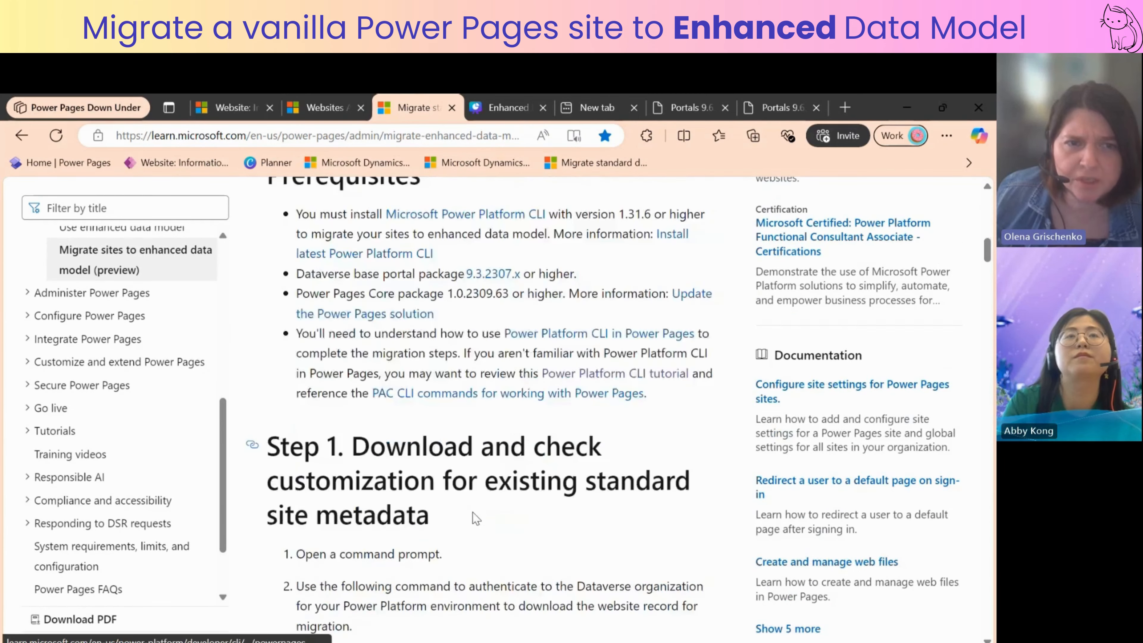
scroll(472, 510, "down", 3)
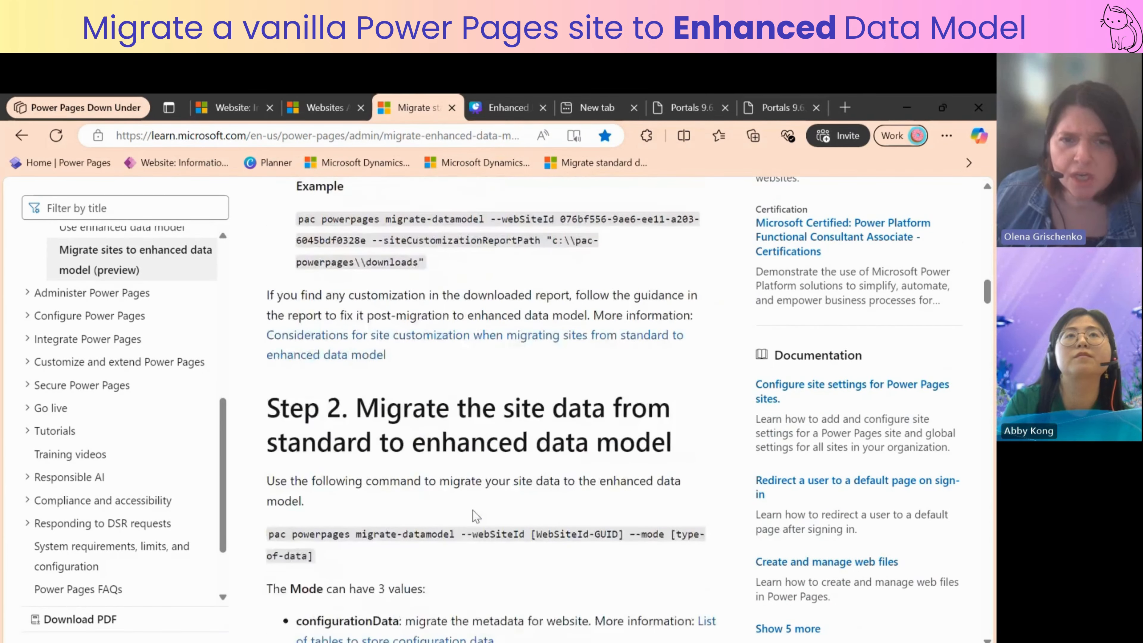
scroll(491, 473, "up", 5)
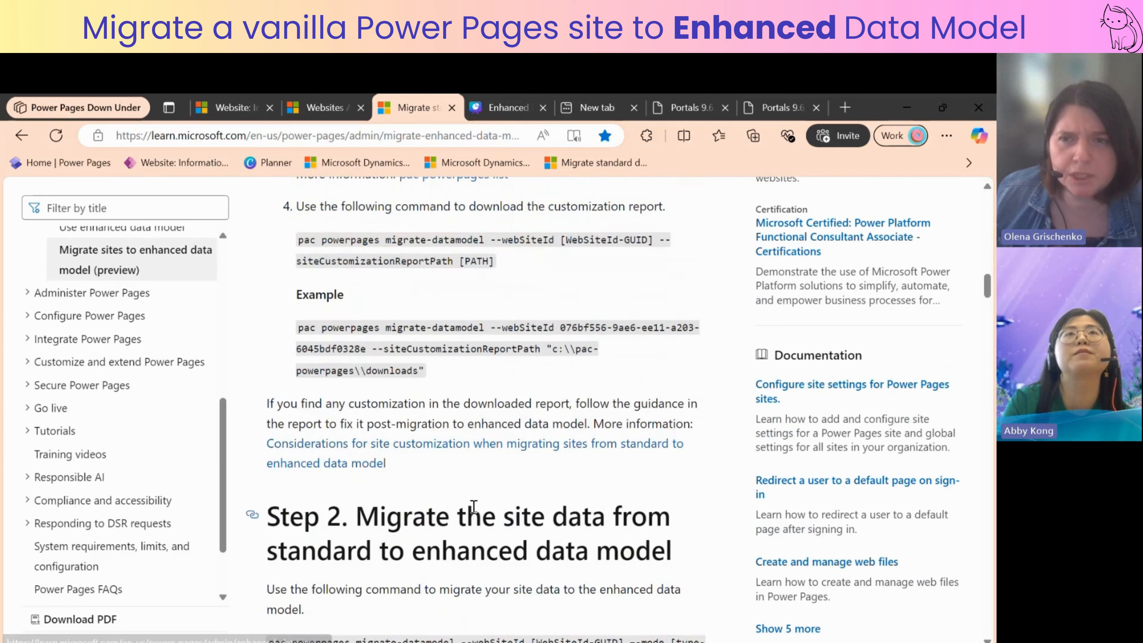
left_click(493, 442)
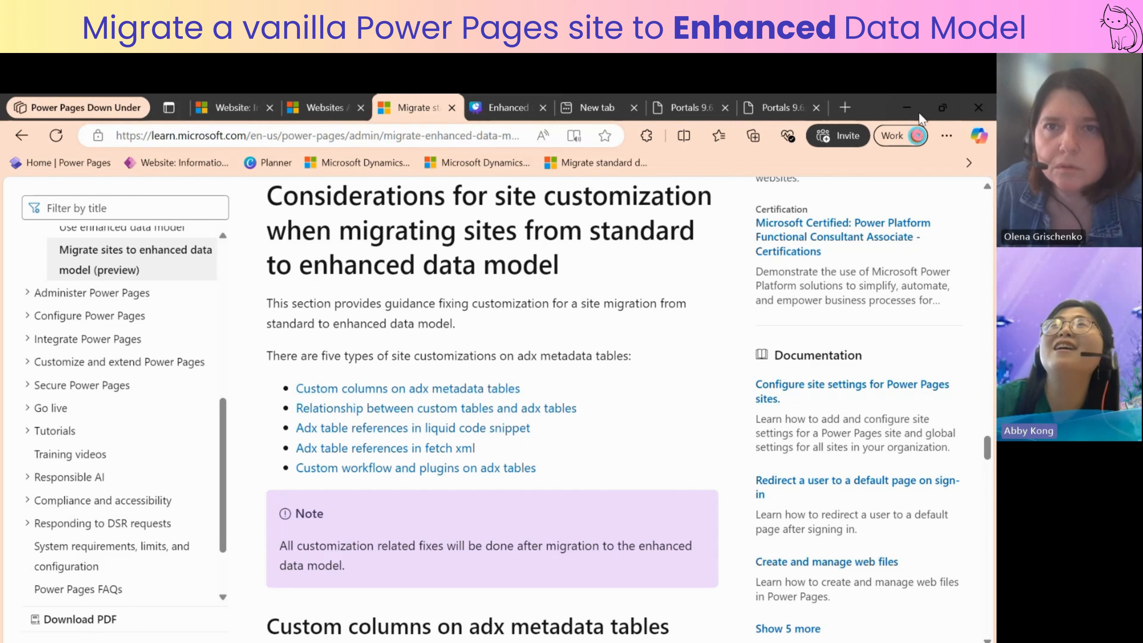
Return to Visual Studio Code and review the numbered upgrade steps in MigrationRunSheet.txt, keeping the terminal in view.
left_click(907, 108)
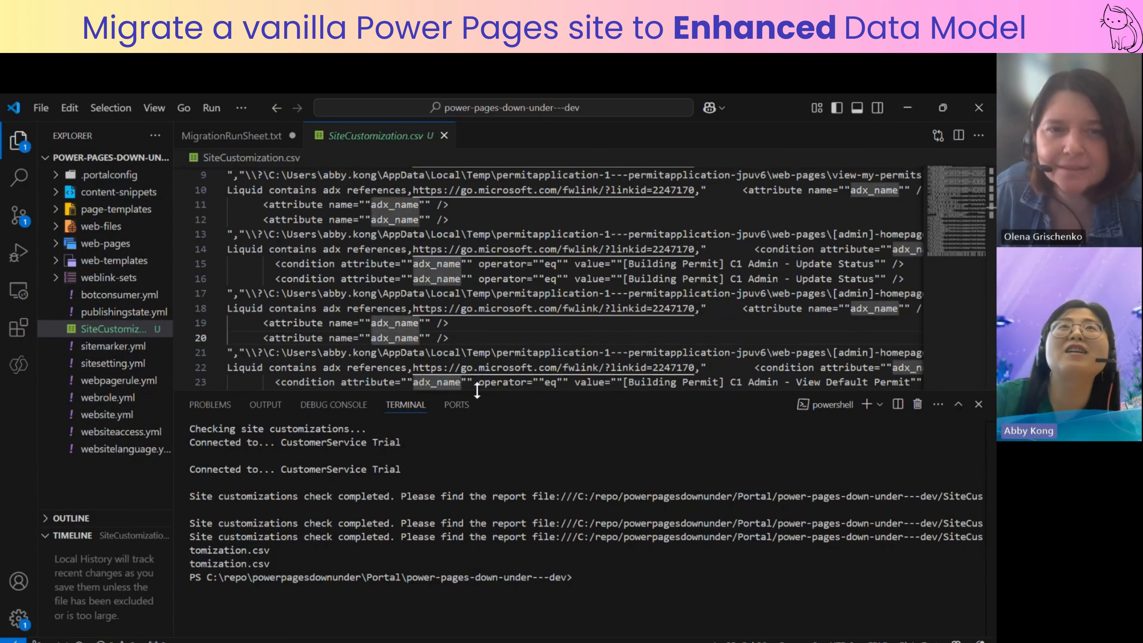
left_click_drag(477, 389, 503, 357)
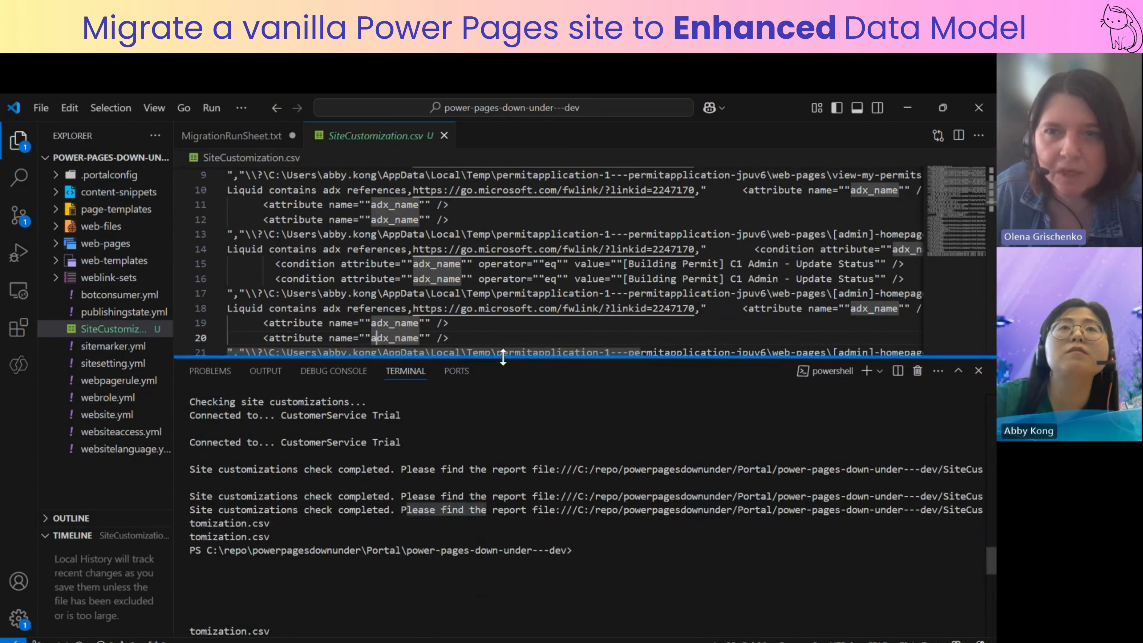
left_click(252, 137)
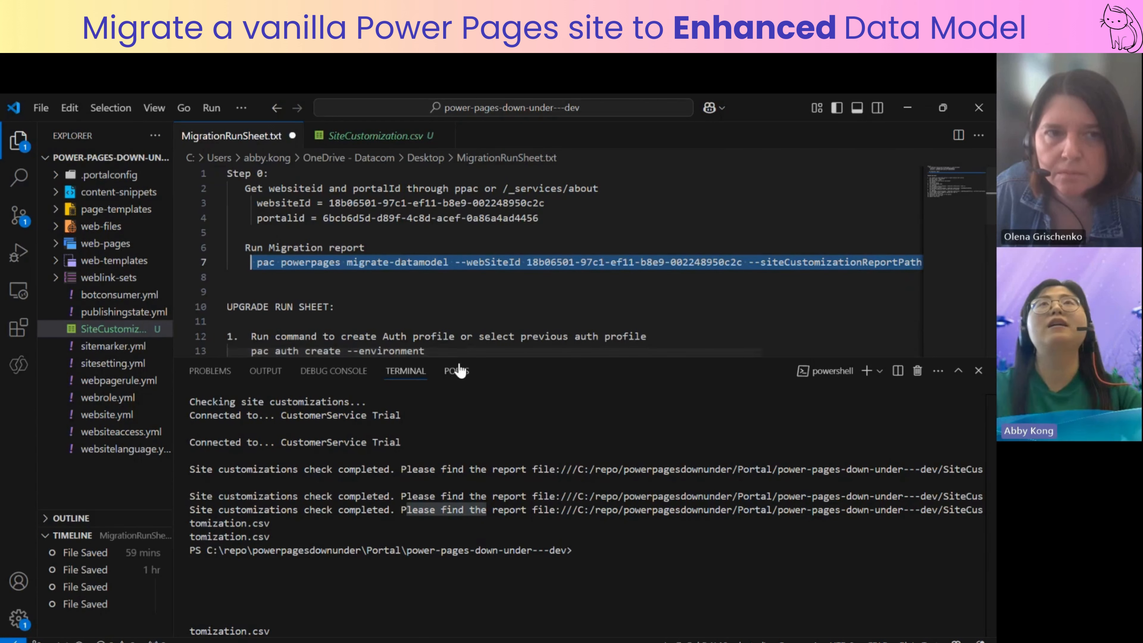
left_click_drag(464, 356, 444, 520)
scroll(415, 397, "down", 3)
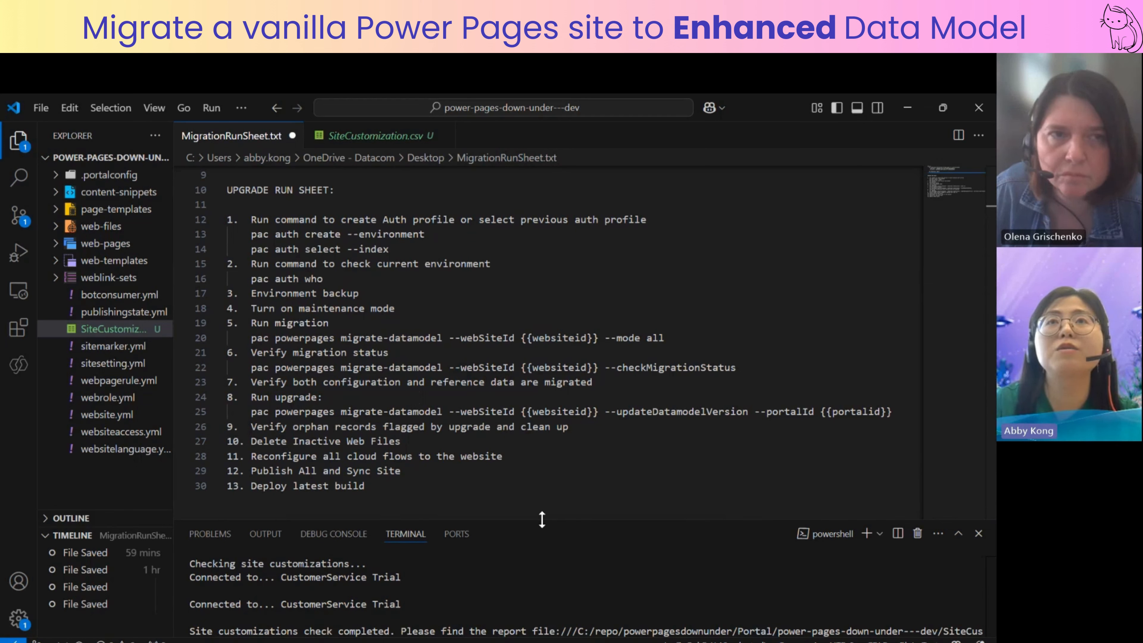
left_click_drag(542, 519, 543, 505)
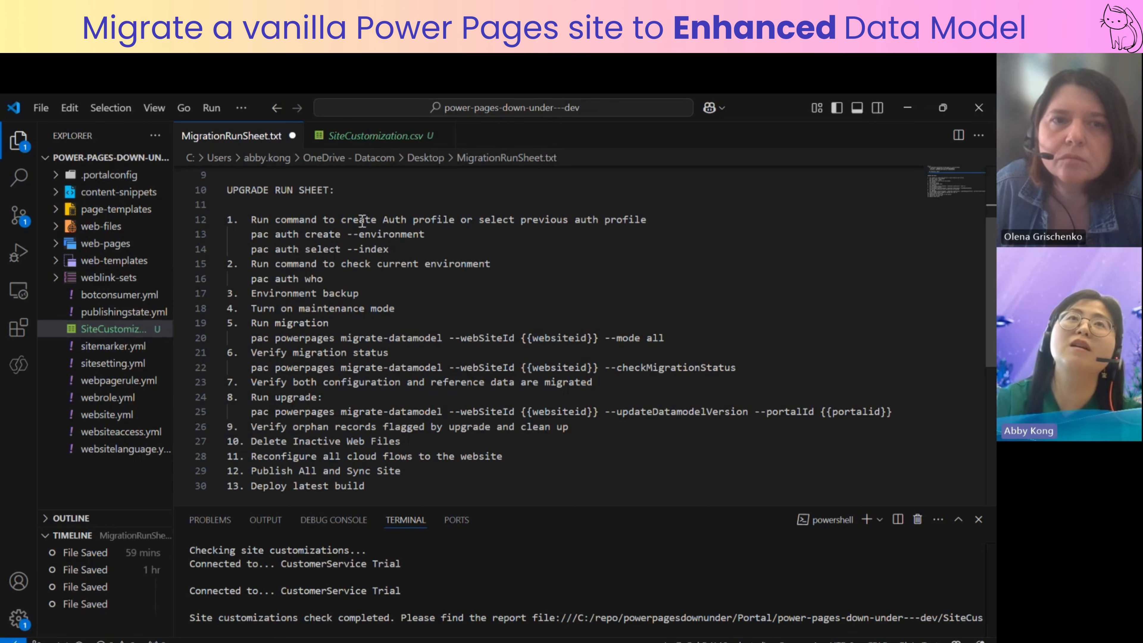
left_click_drag(533, 507, 541, 418)
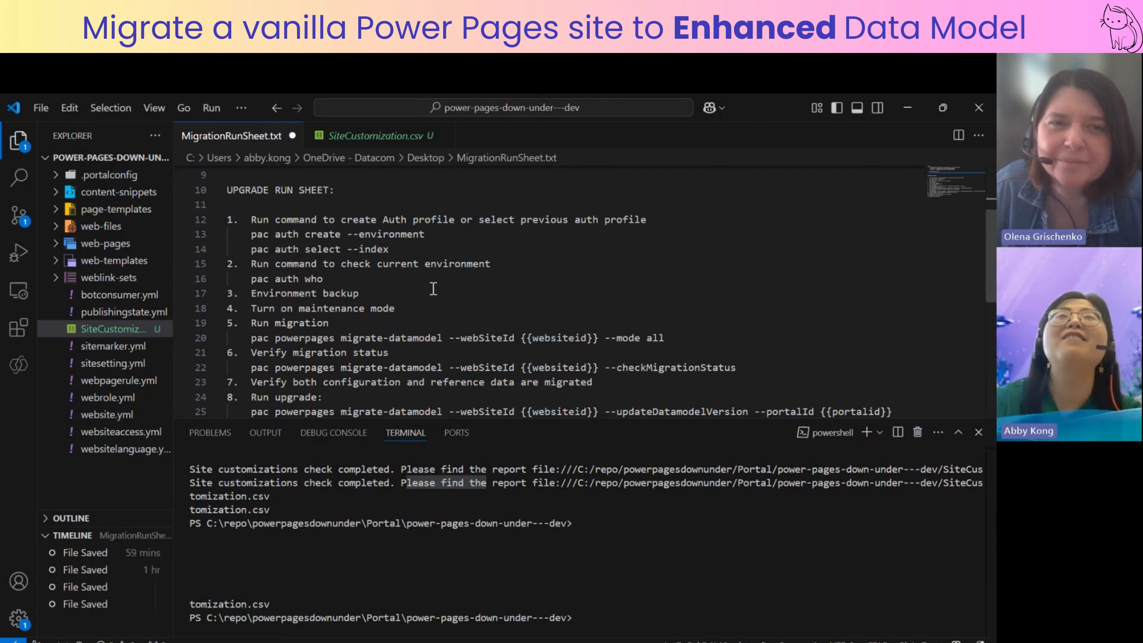
Run pac auth who in the terminal and check the connected environment, highlighting the organization's friendly name.
left_click(334, 279)
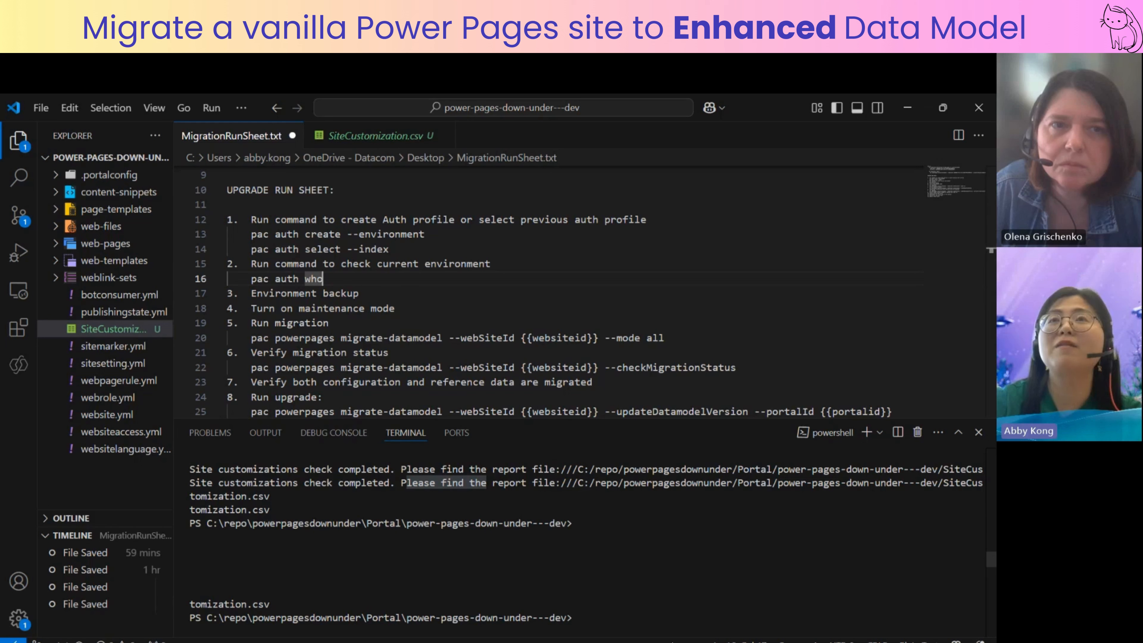
left_click(661, 608)
scroll(670, 597, "down", 5)
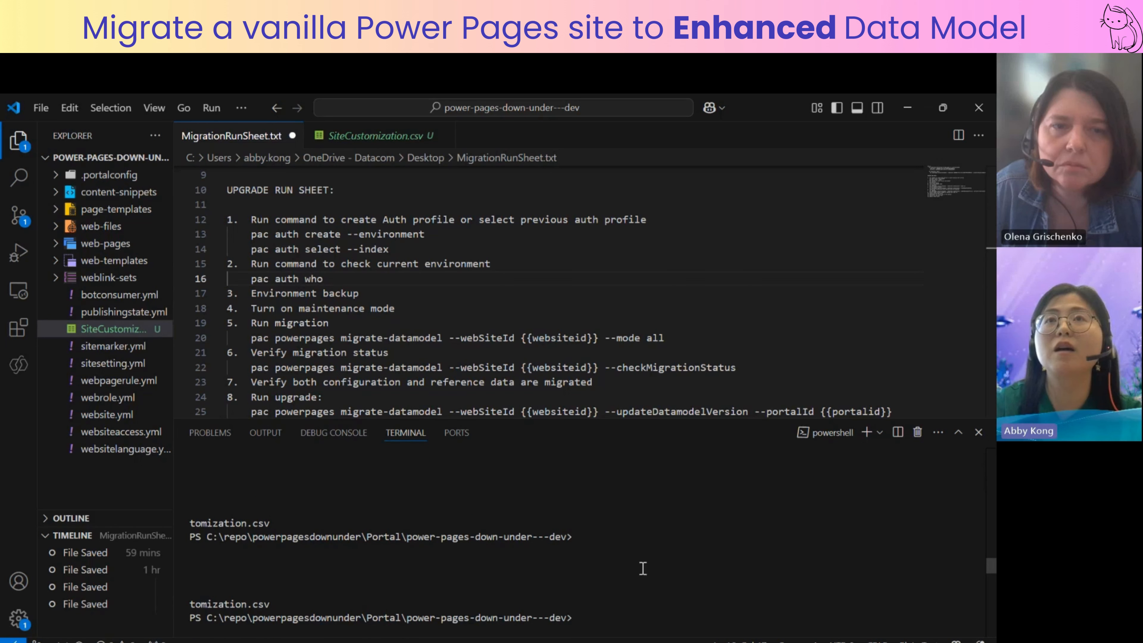
scroll(642, 570, "down", 5)
scroll(576, 609, "down", 4)
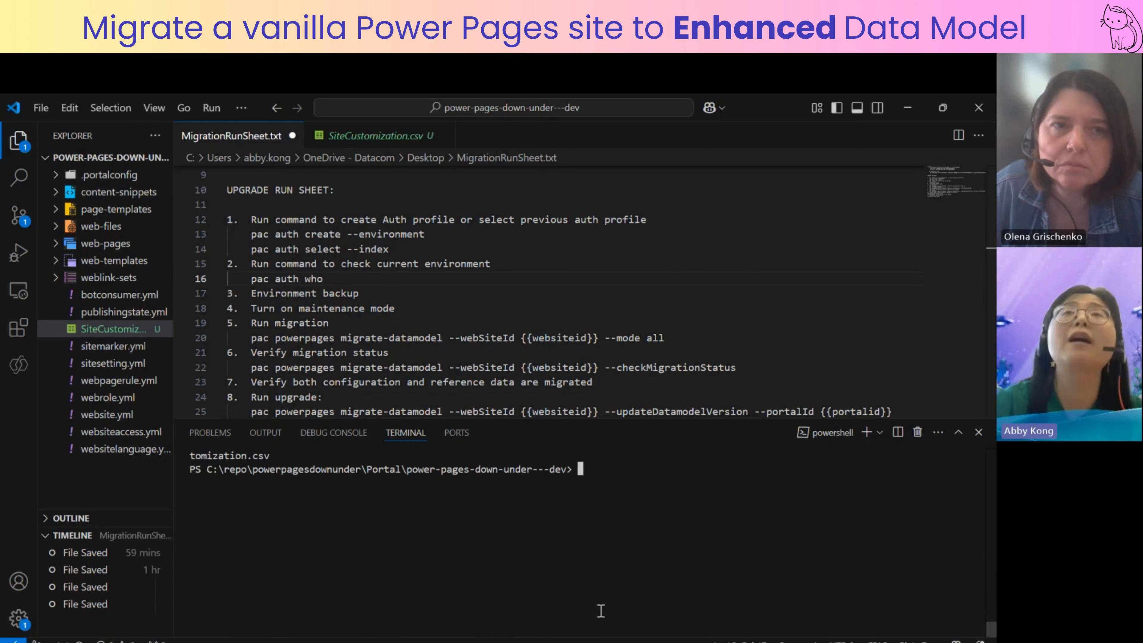
type("pac ")
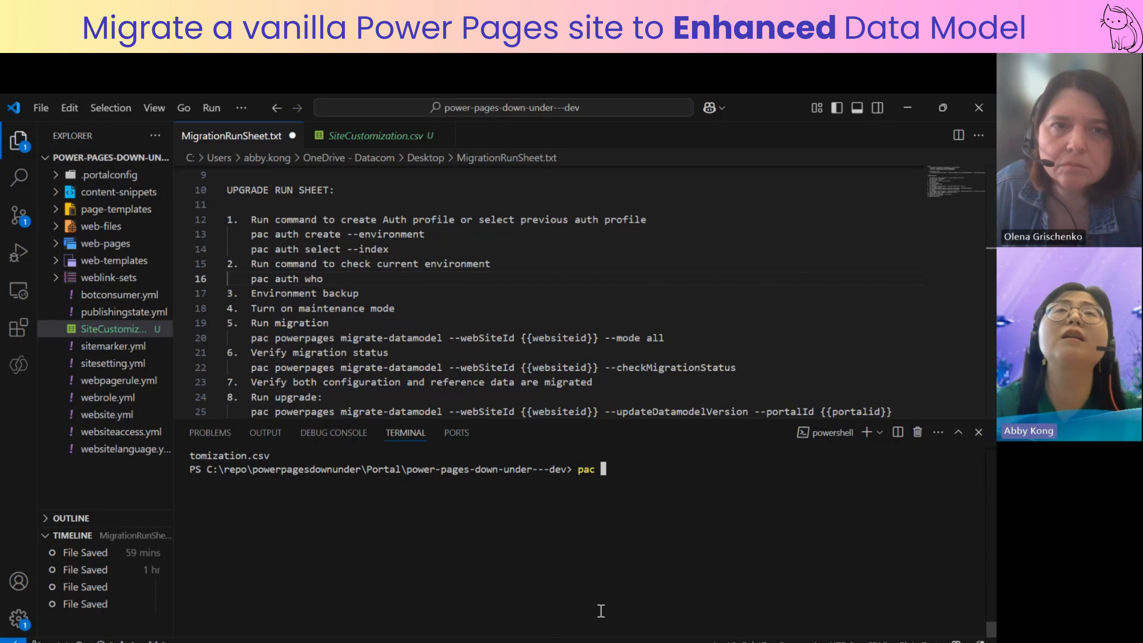
type("auth w")
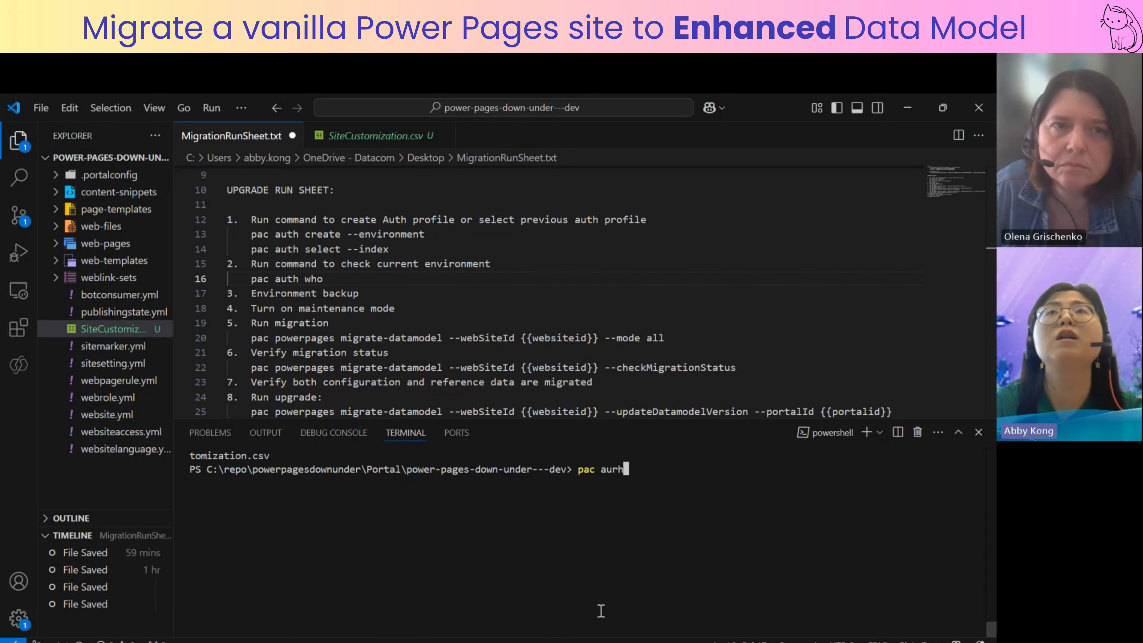
type("ho")
key("Return")
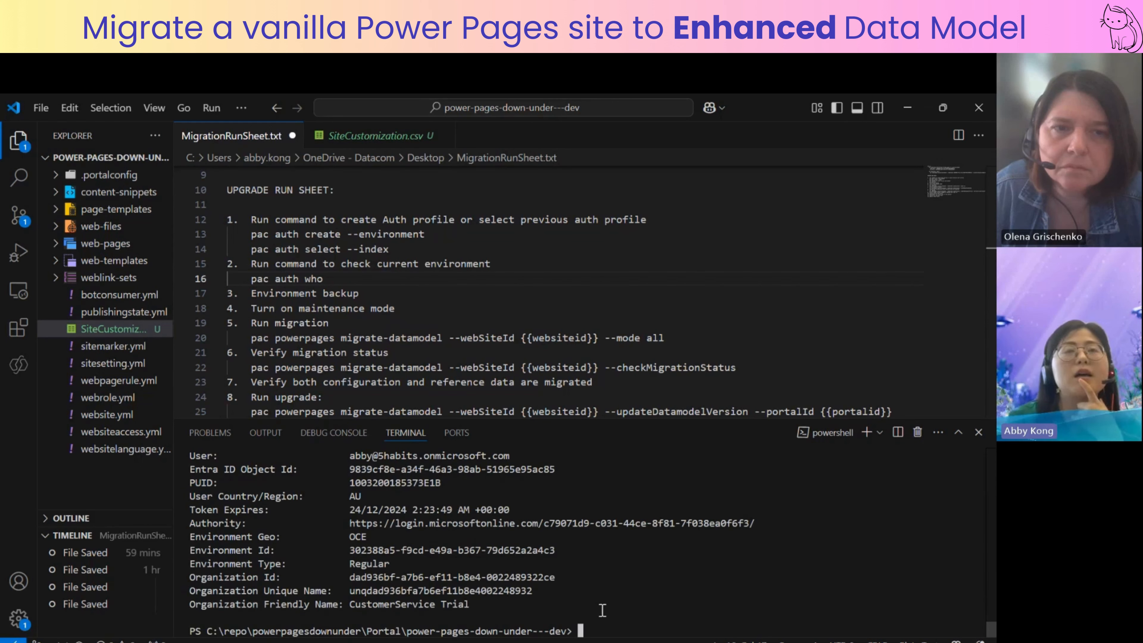
left_click_drag(472, 604, 329, 608)
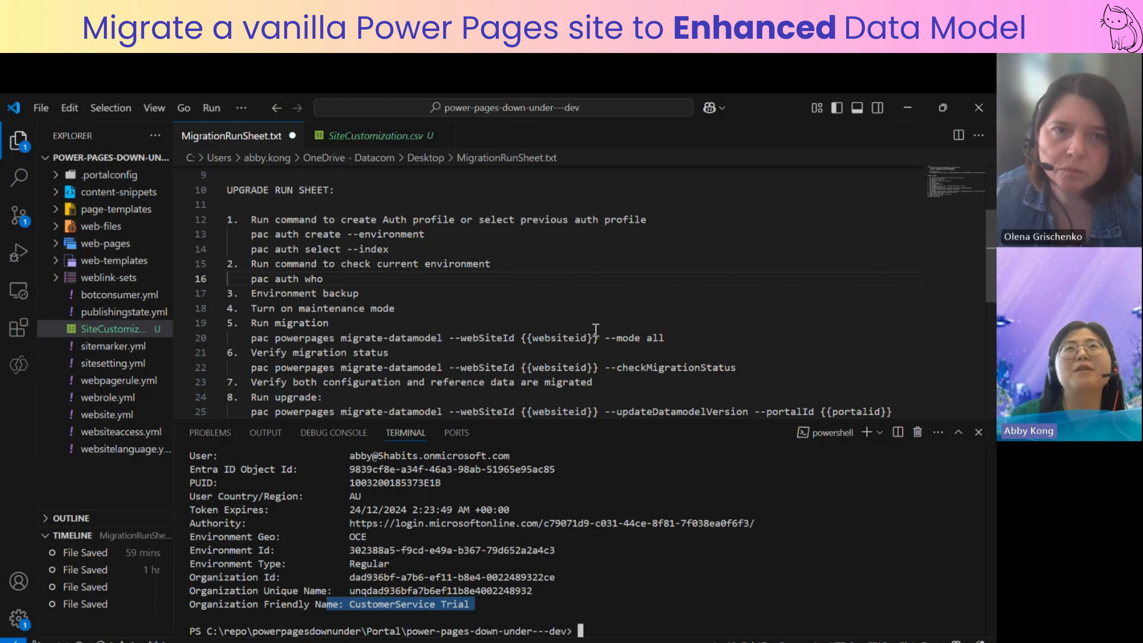
Examine the run migration command under step 5 of the run sheet, highlighting the full line with its --mode all option.
left_click(705, 343)
scroll(705, 343, "down", 1)
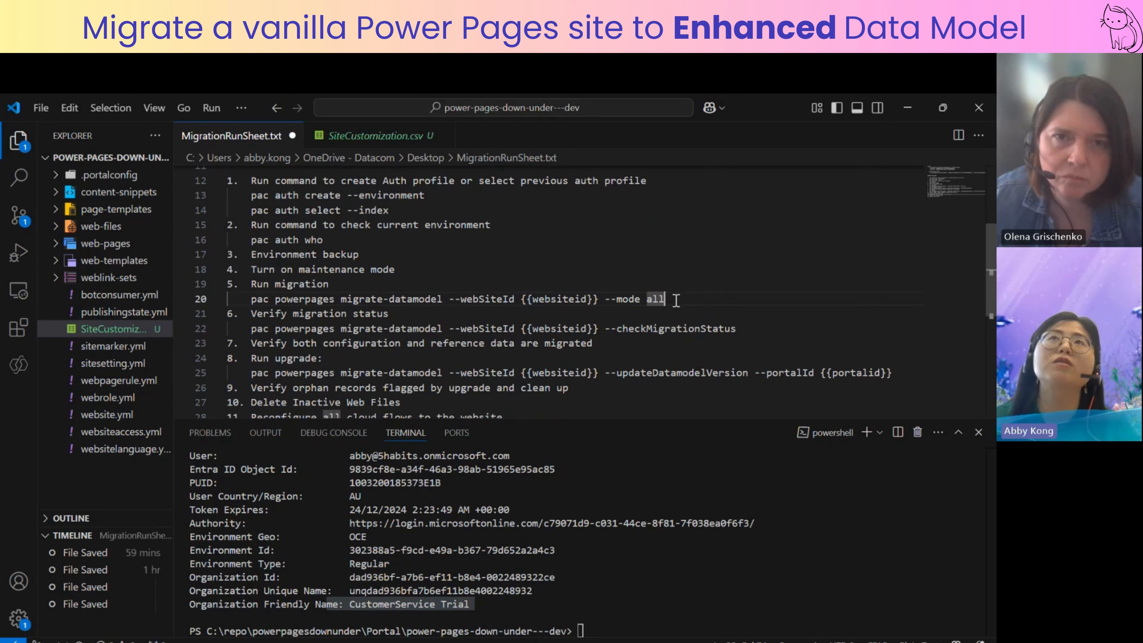
left_click_drag(675, 299, 312, 316)
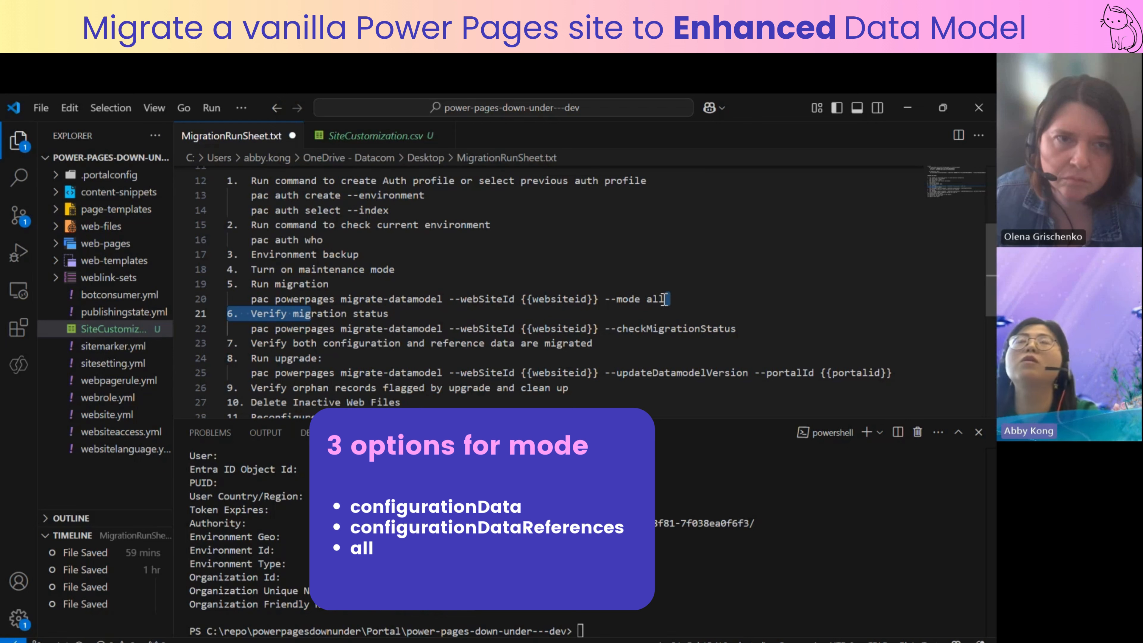
left_click(682, 266)
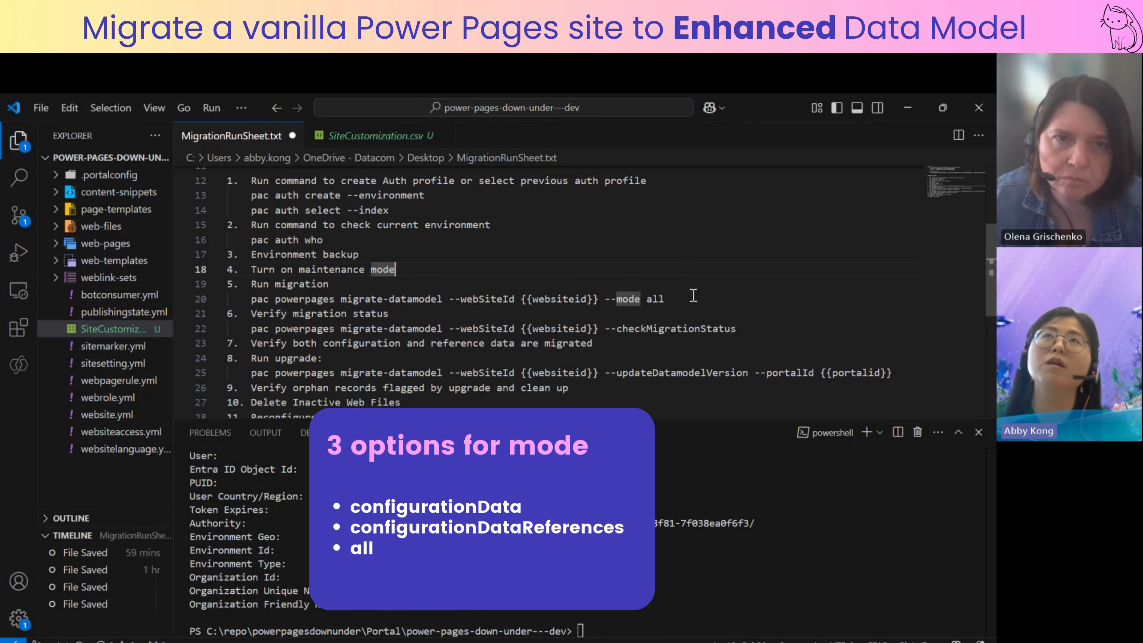
left_click_drag(693, 297, 246, 301)
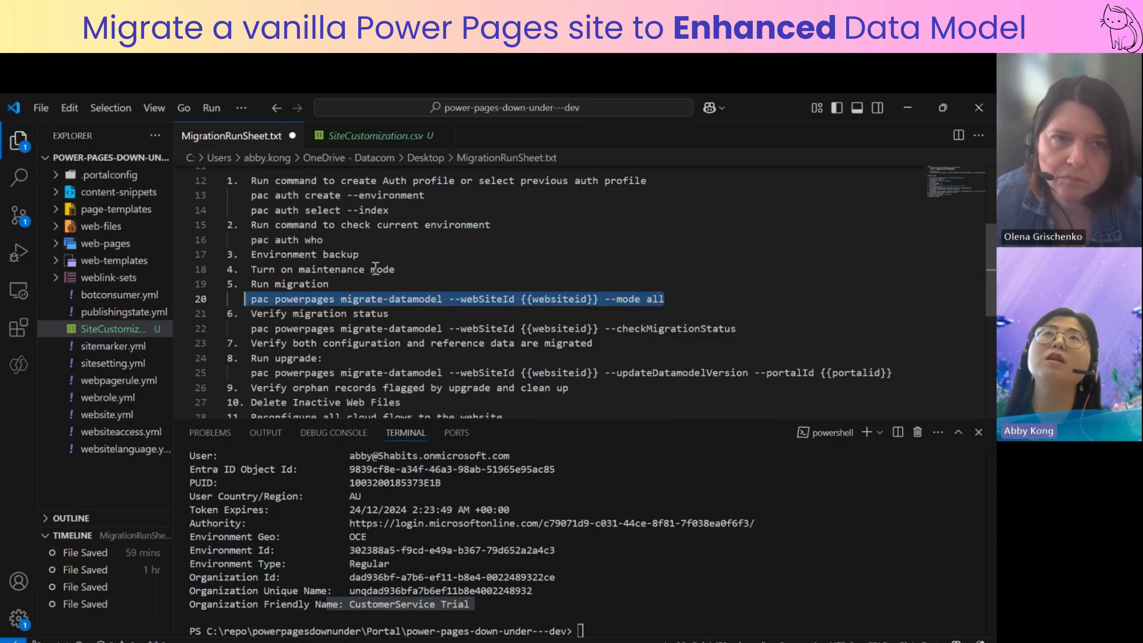
scroll(603, 306, "up", 4)
left_click_drag(550, 202, 330, 204)
key("ctrl+c")
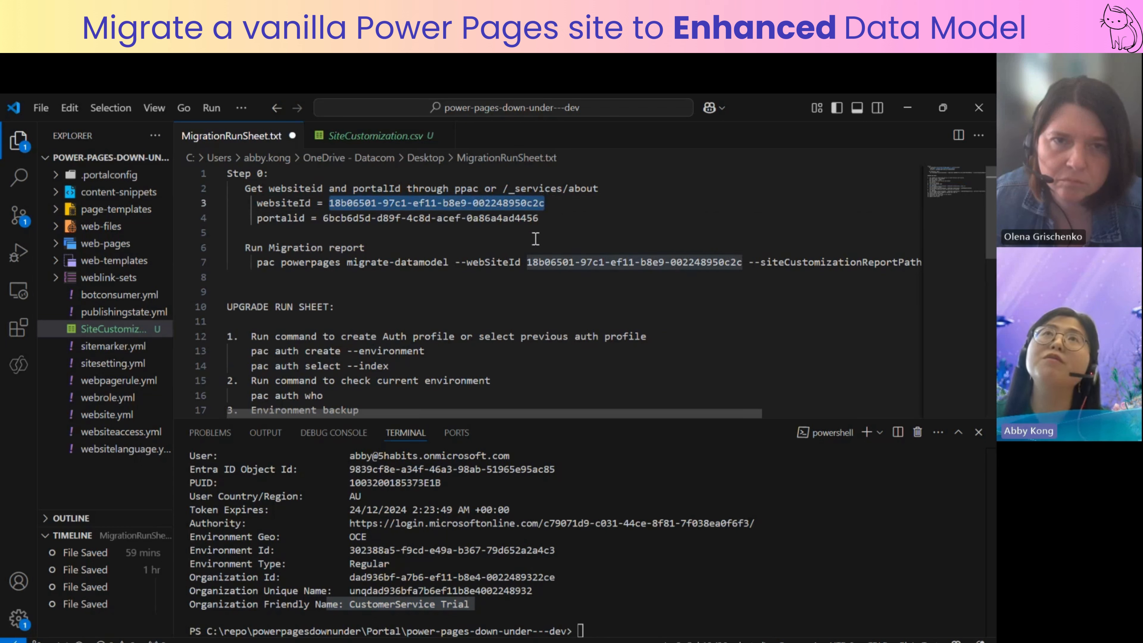
scroll(536, 285, "down", 4)
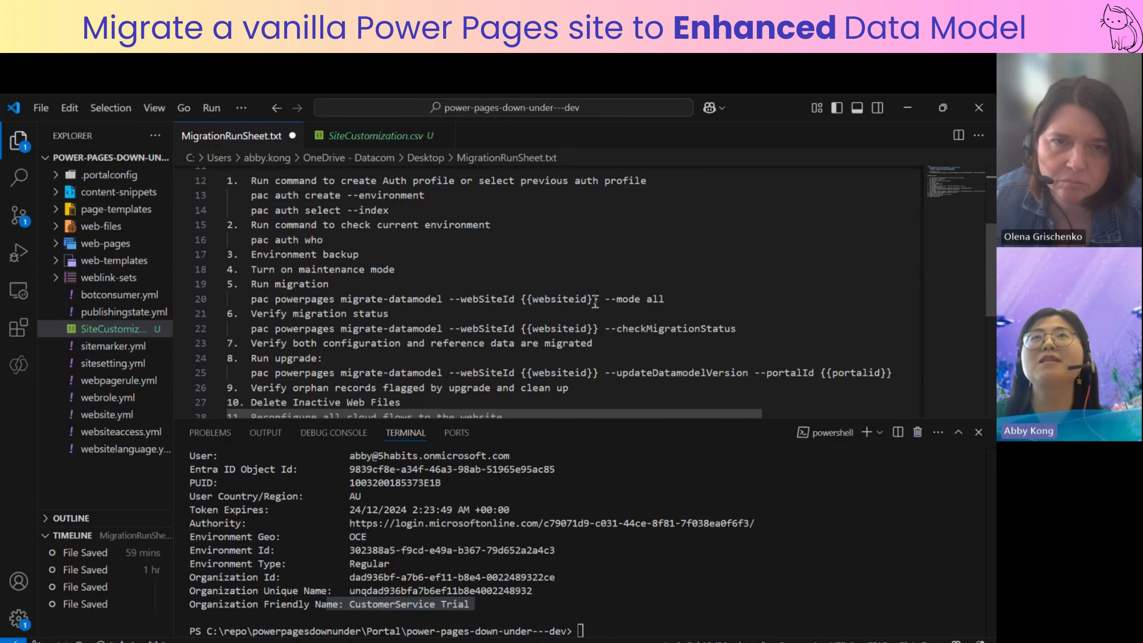
left_click_drag(597, 298, 521, 298)
key("ctrl+v")
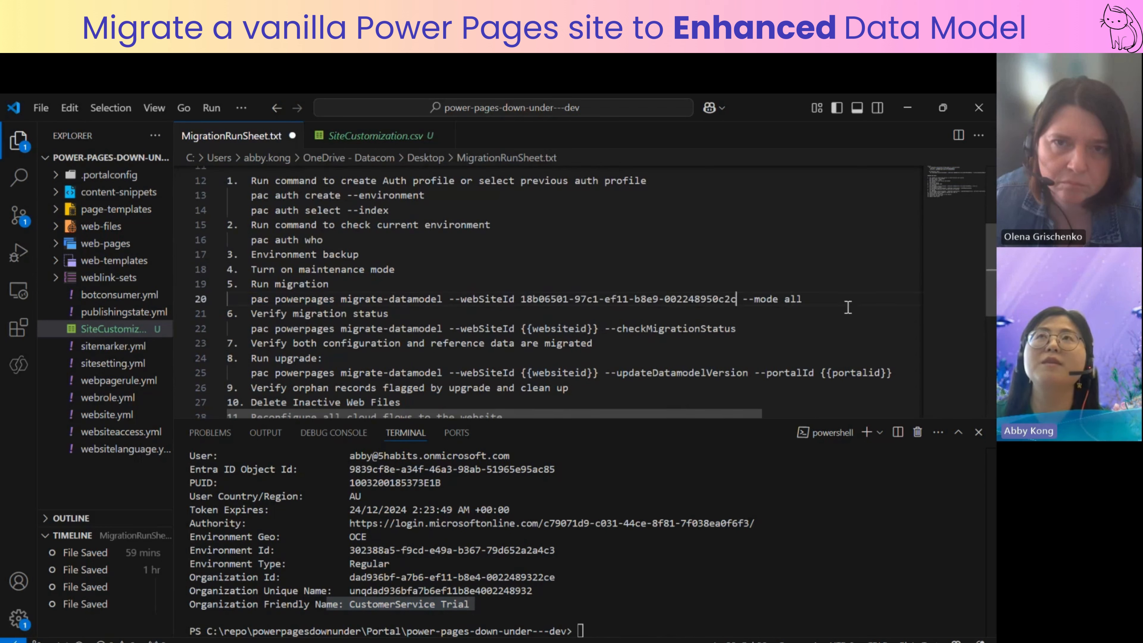
Copy the completed step 5 command and run it in the terminal to migrate the site's data with --mode all.
left_click_drag(808, 299, 251, 299)
key("ctrl+c")
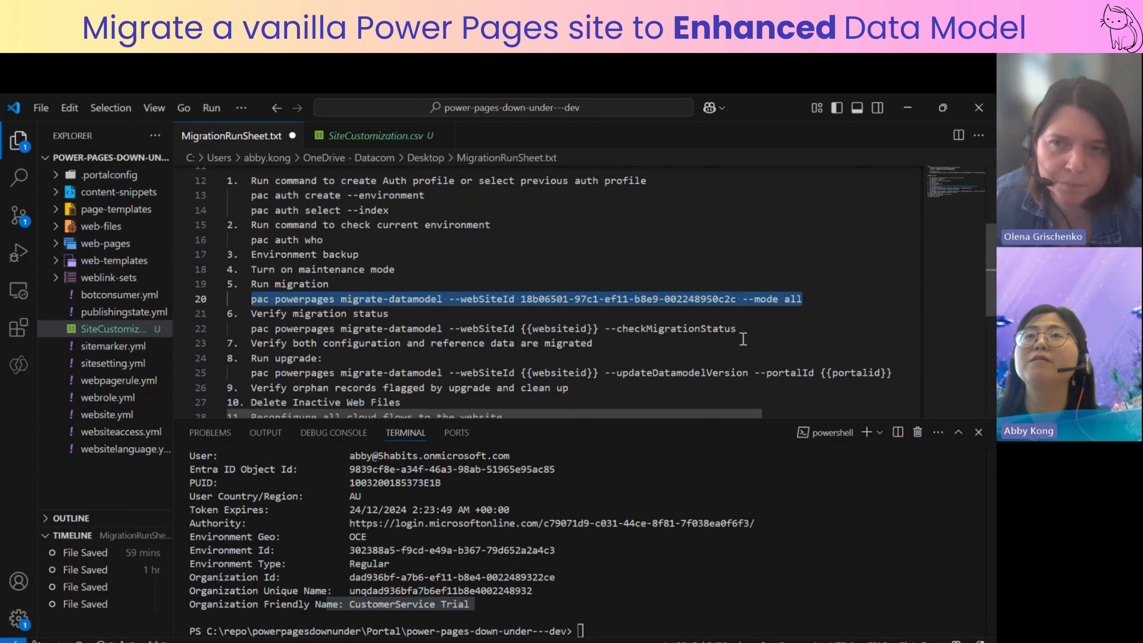
left_click(630, 613)
key("ctrl+v")
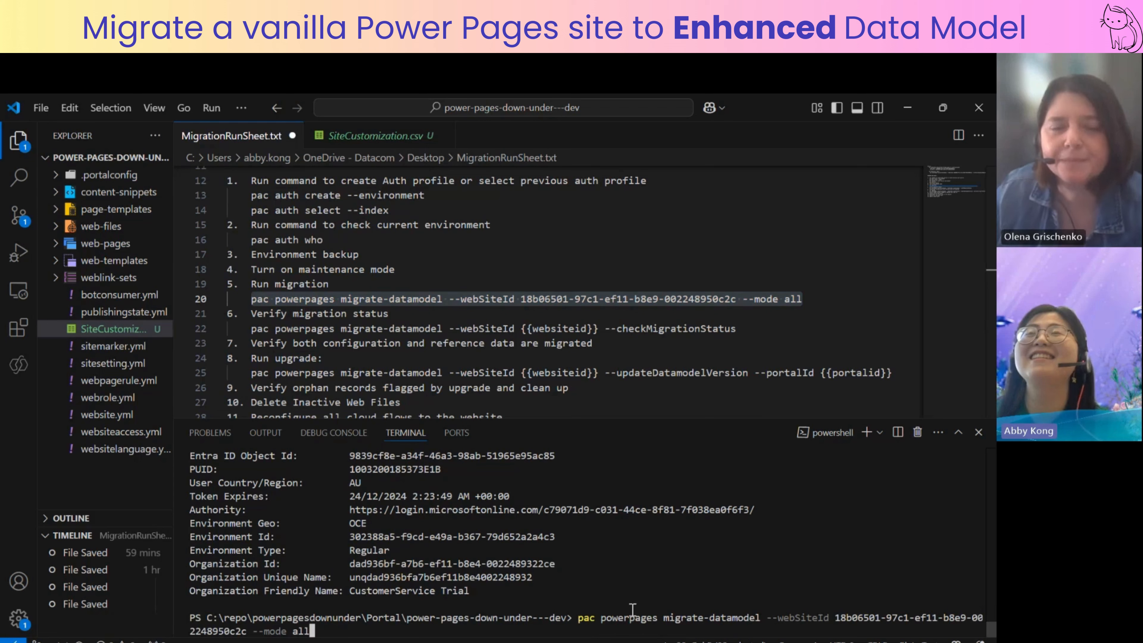
key("Return")
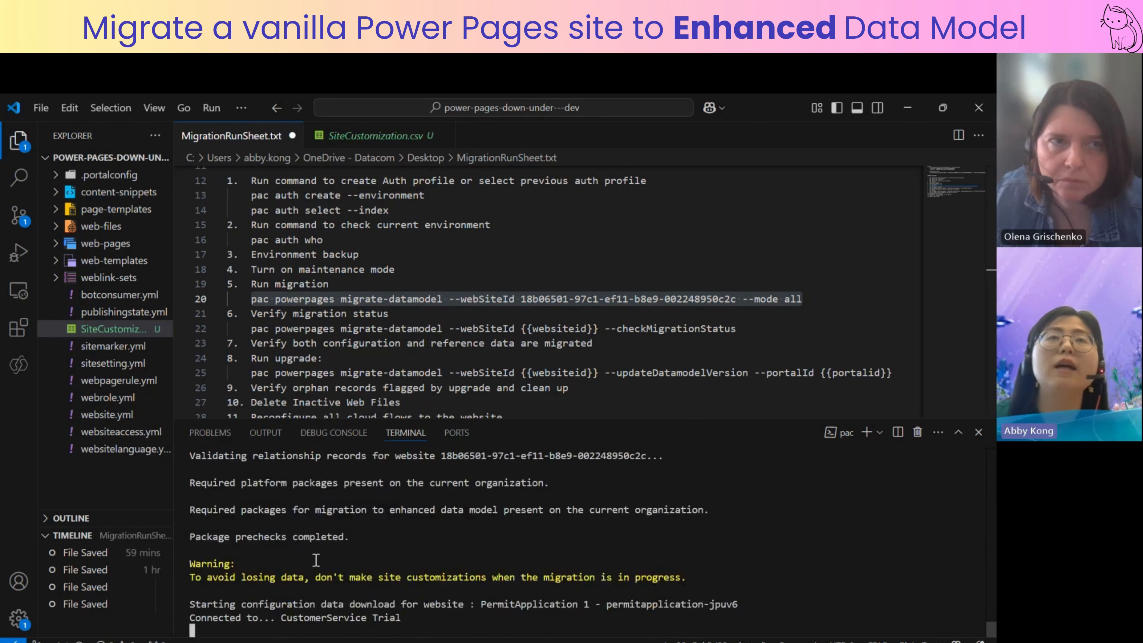
Review the migration output in the terminal and copy the adx_entityform record ID from the XRM network error line.
scroll(304, 509, "up", 3)
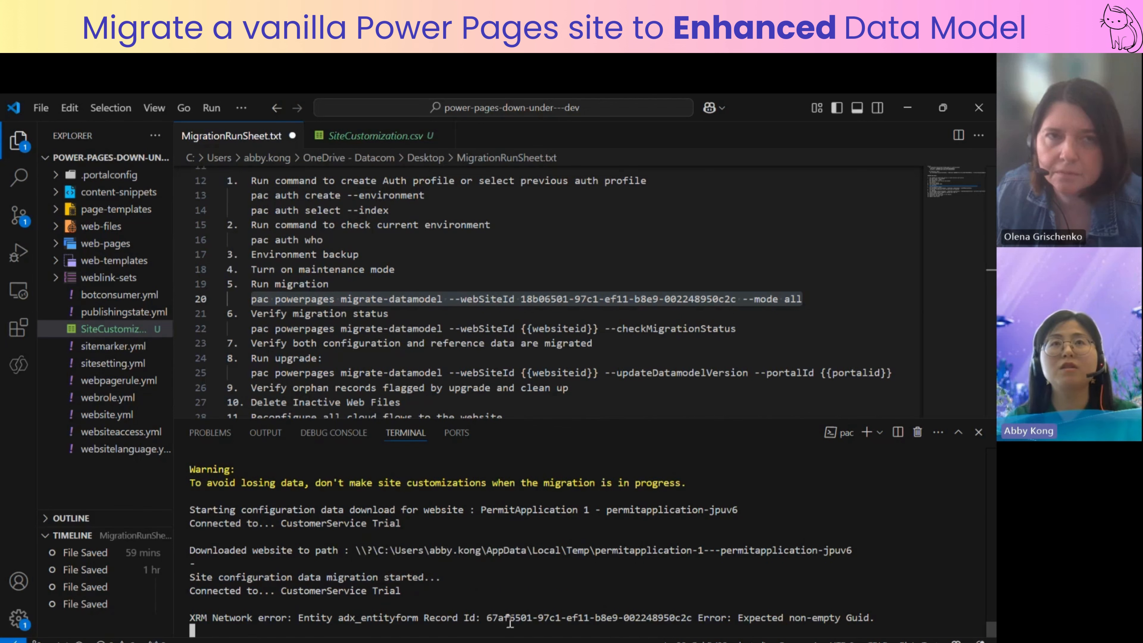
left_click_drag(489, 619, 624, 615)
left_click(624, 535)
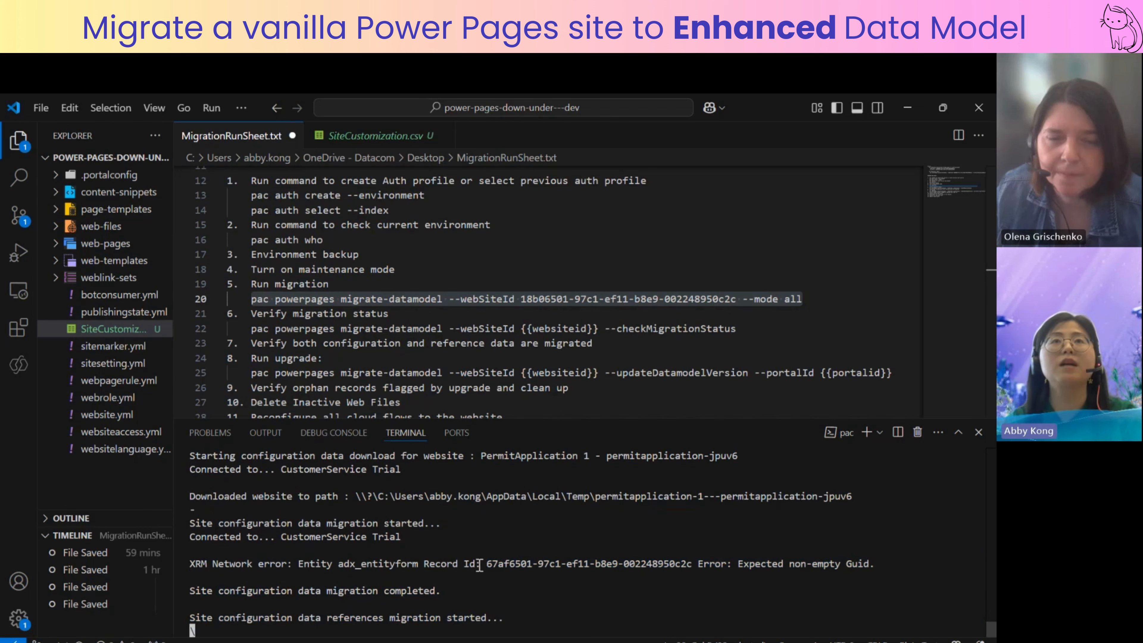
left_click_drag(486, 565, 691, 570)
key("ctrl+c")
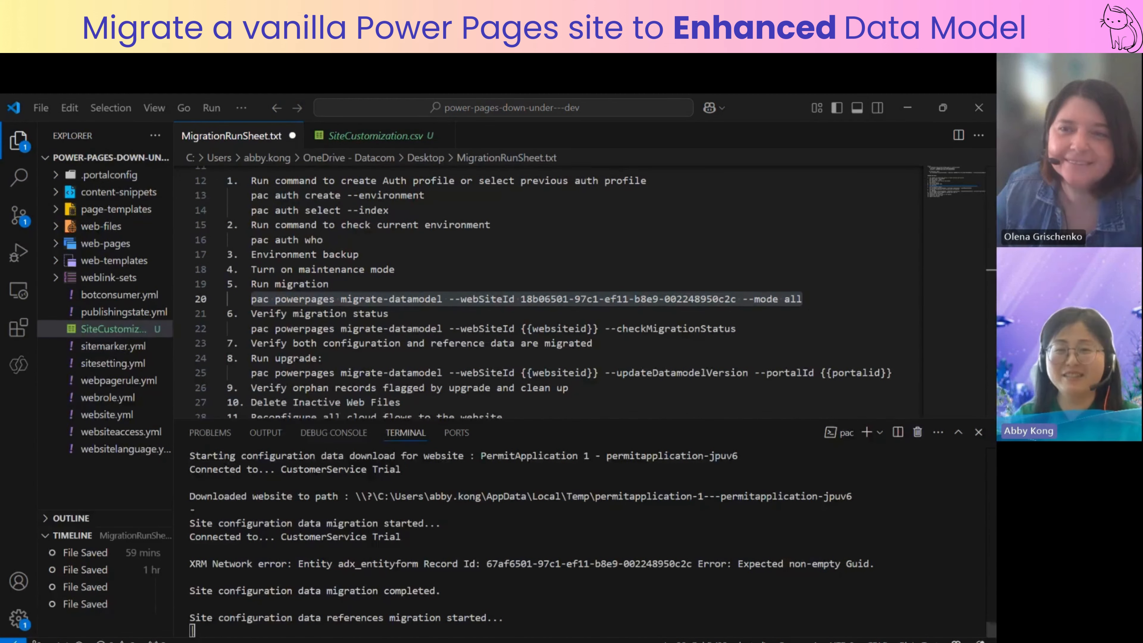
Switch to the browser, open a basic form in Portal Management, and load the form matching the copied record ID through its URL.
key("alt+Tab")
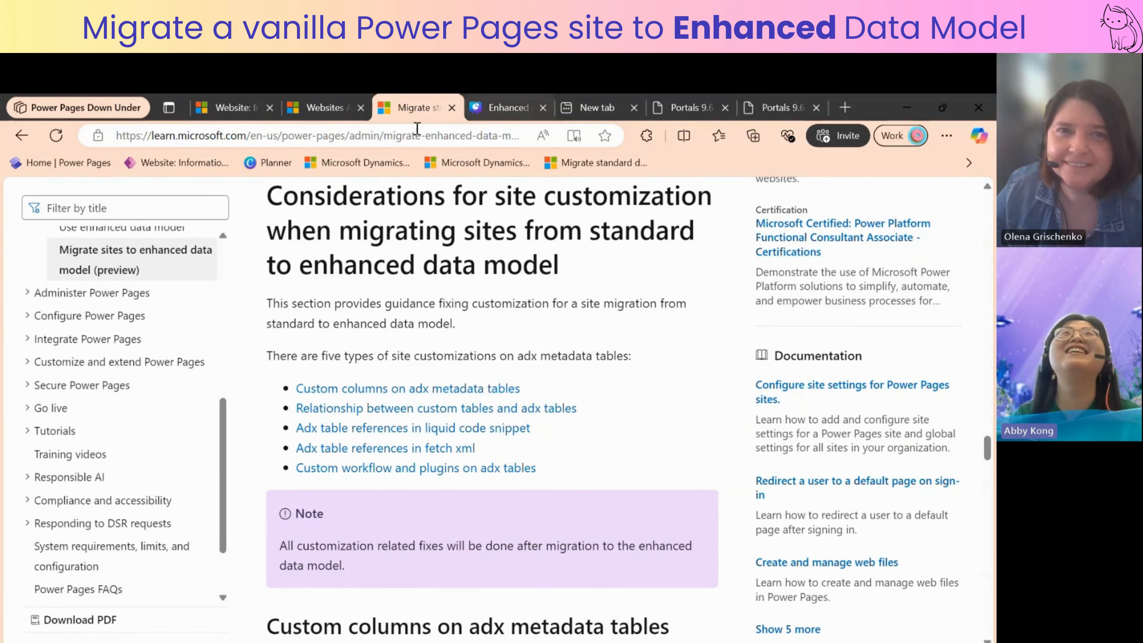
left_click(239, 109)
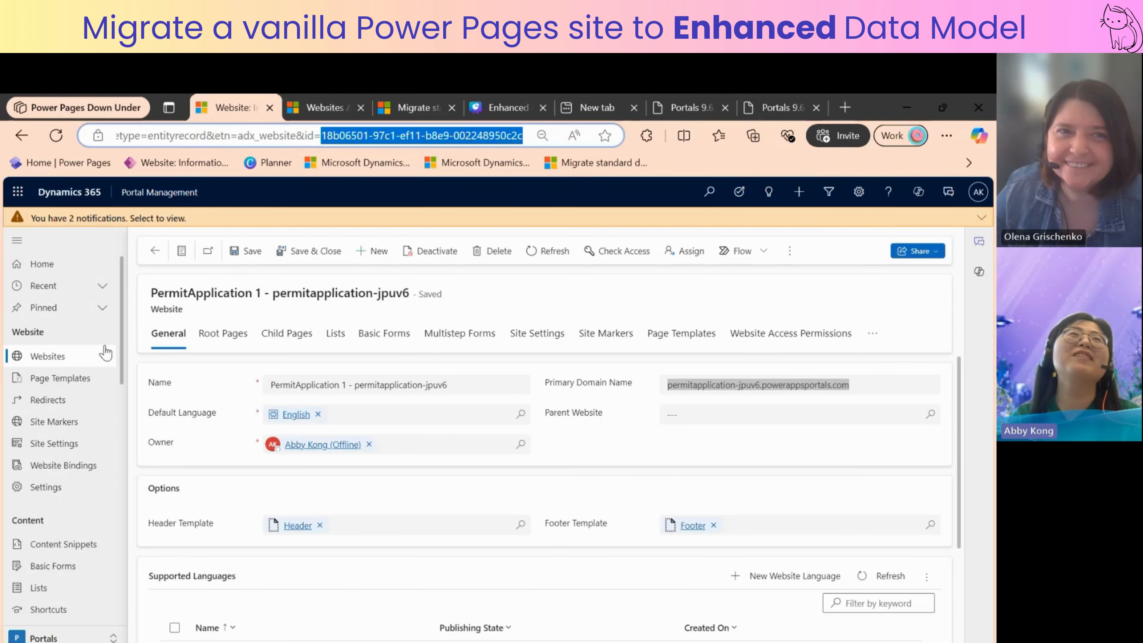
left_click(62, 570)
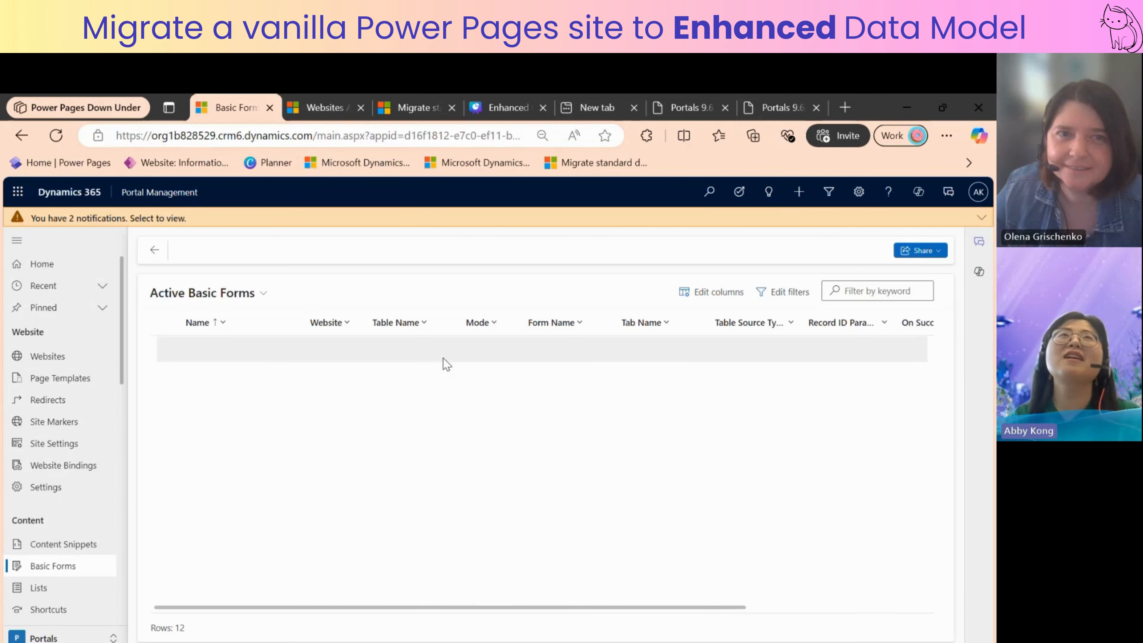
left_click(447, 407)
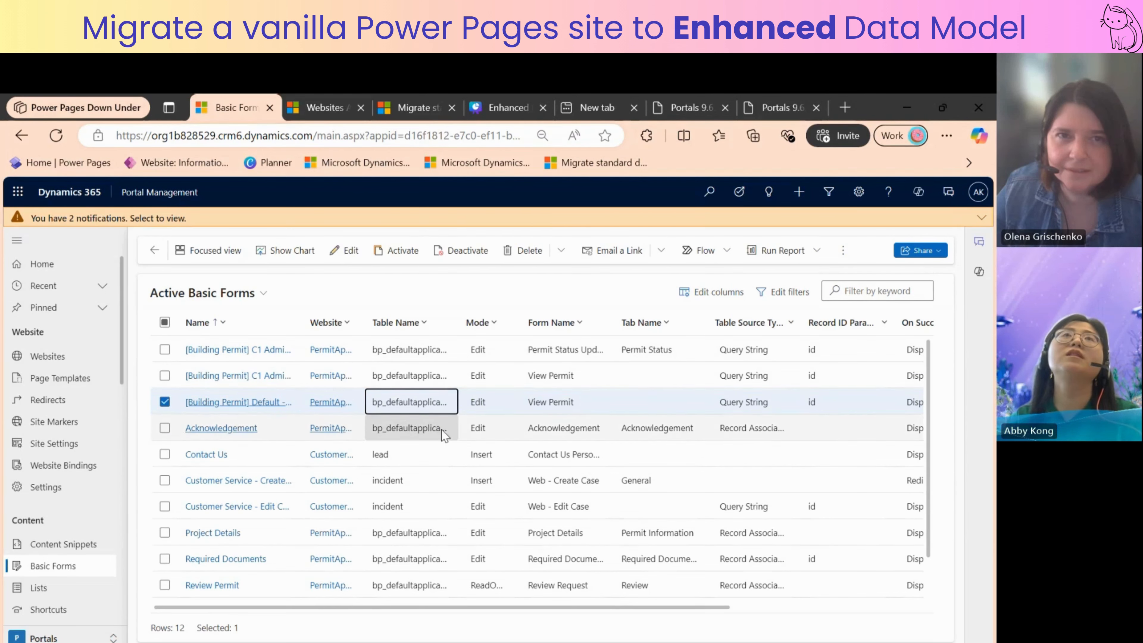
double_click(443, 402)
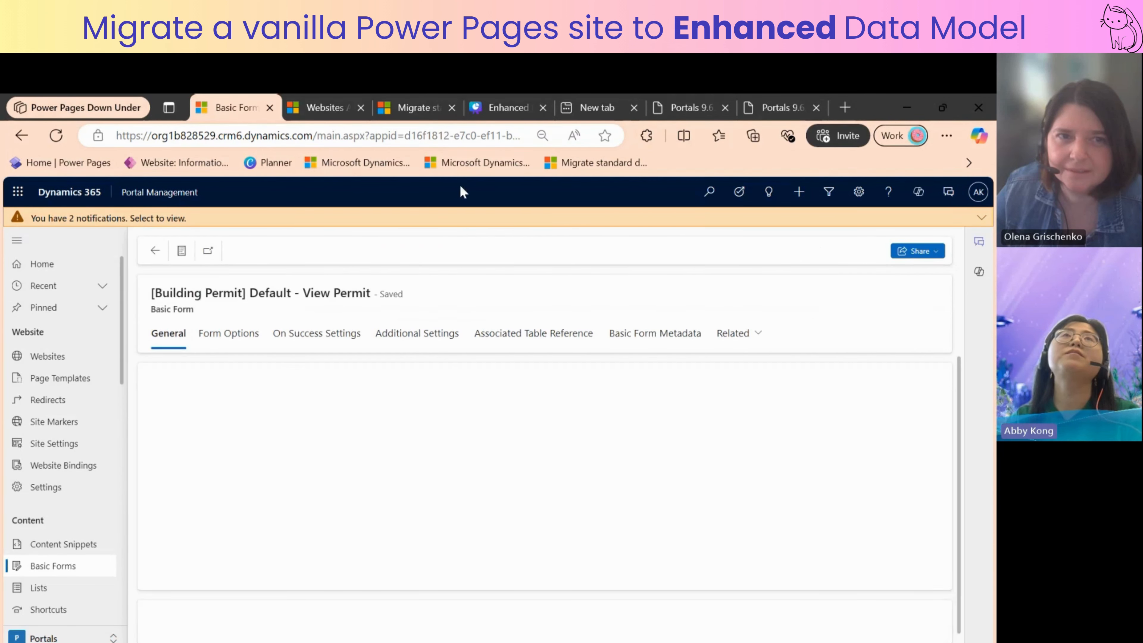
left_click(410, 142)
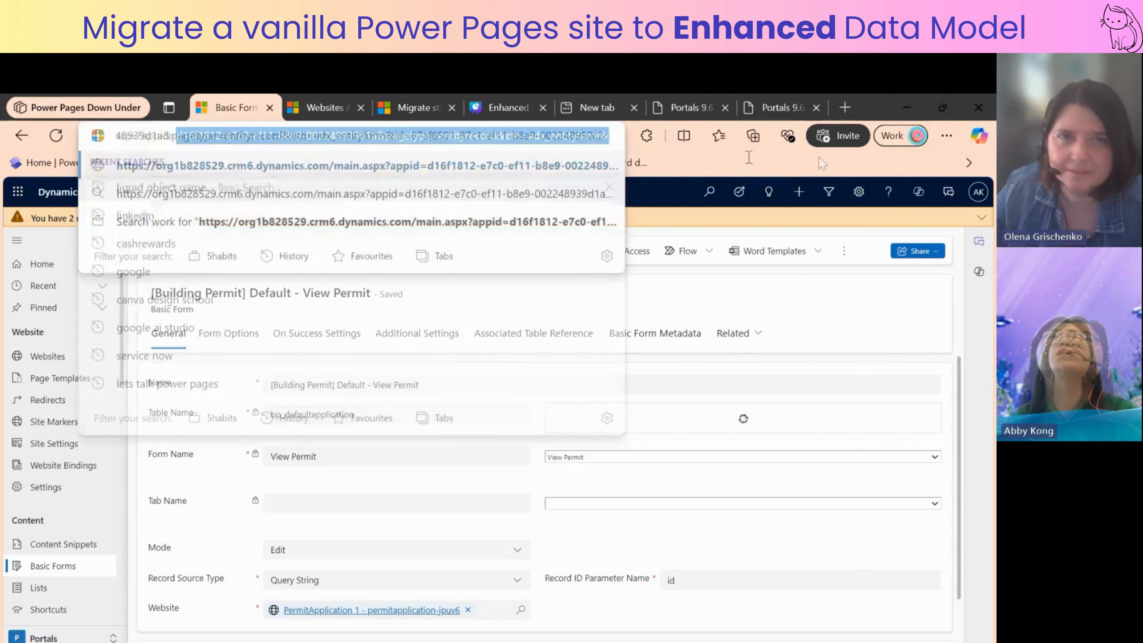
key("Return")
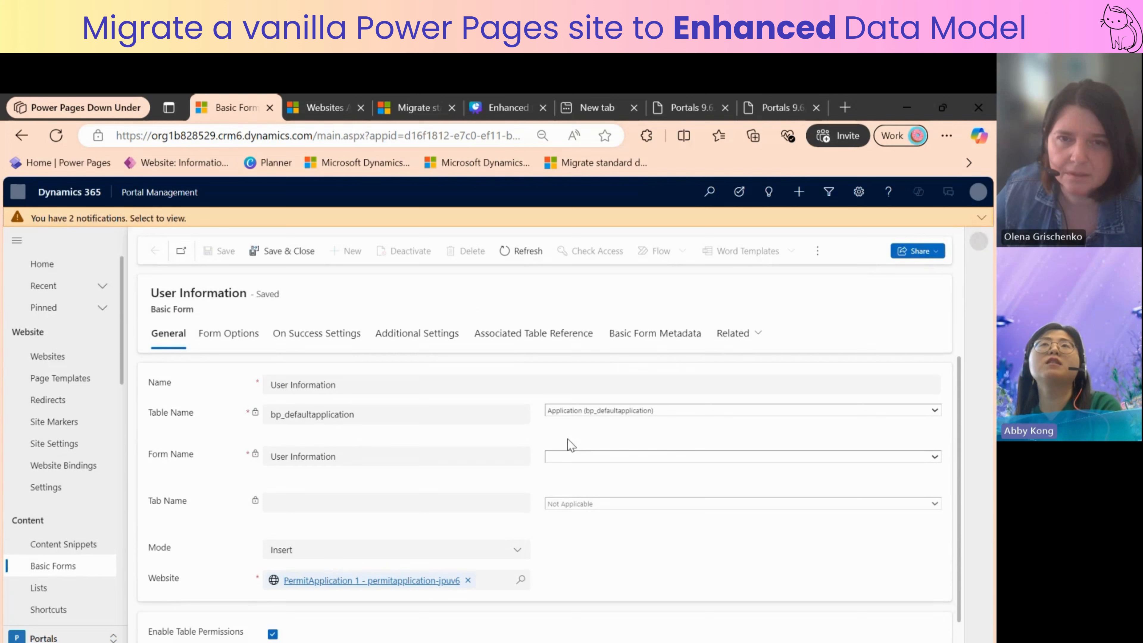
Inspect the User Information basic form's form name choices, general settings and related record types.
left_click(568, 459)
left_click(568, 462)
left_click(568, 462)
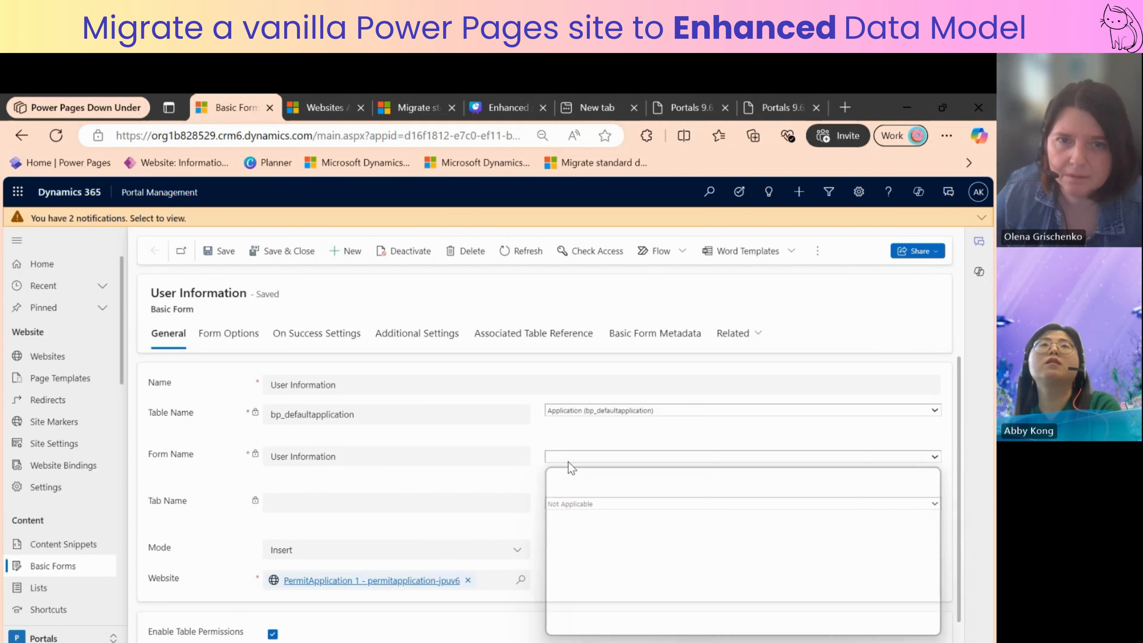
left_click(571, 439)
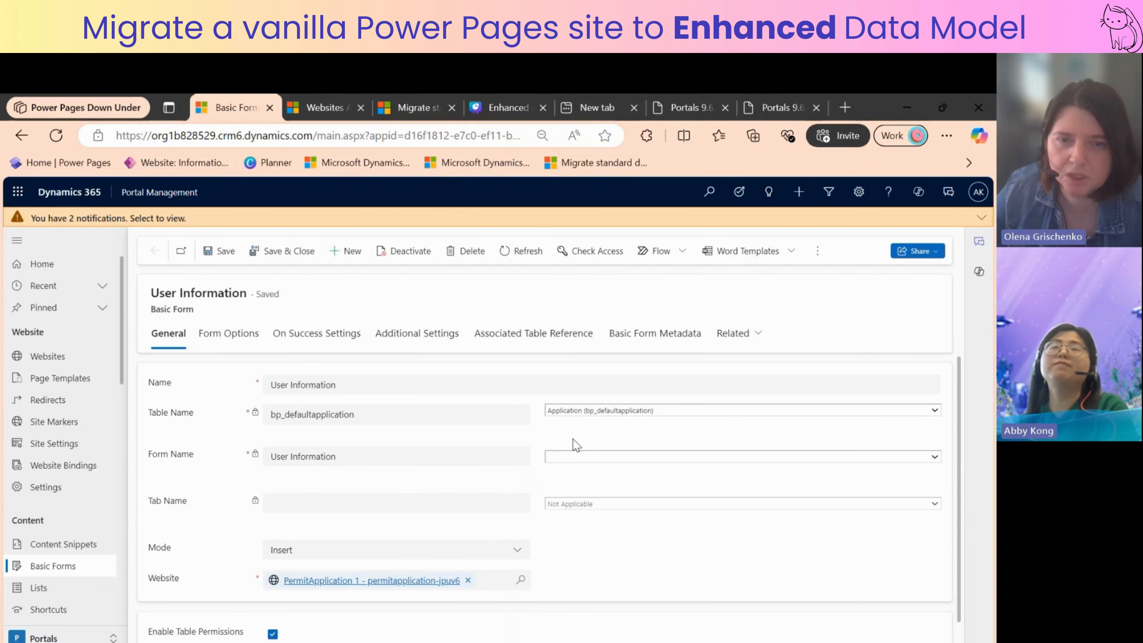
scroll(406, 568, "down", 1)
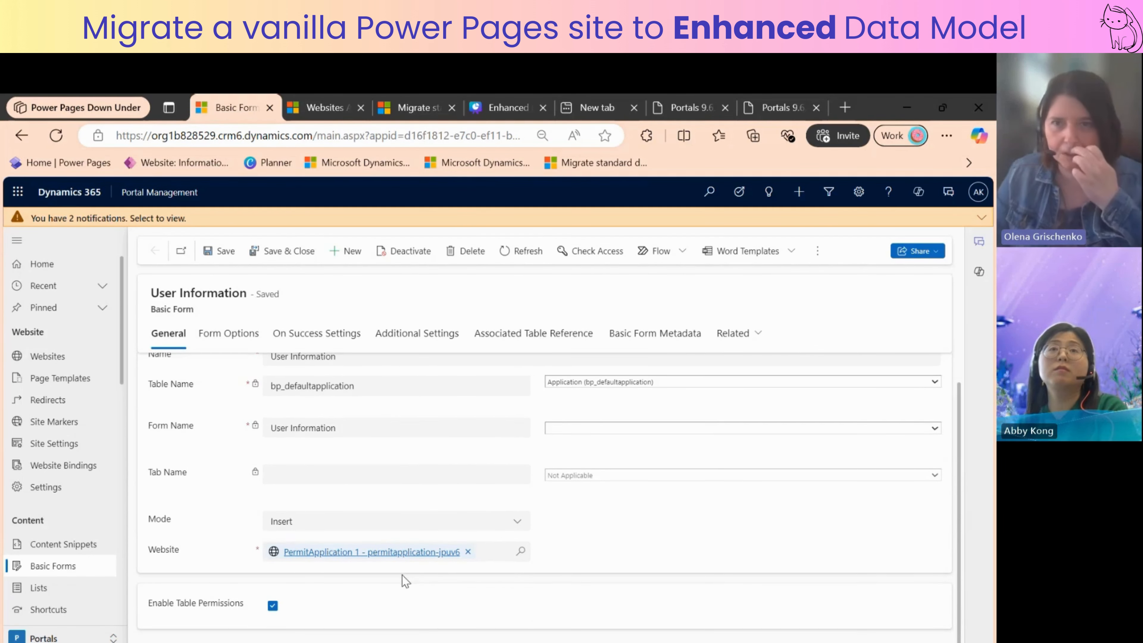
scroll(403, 576, "up", 1)
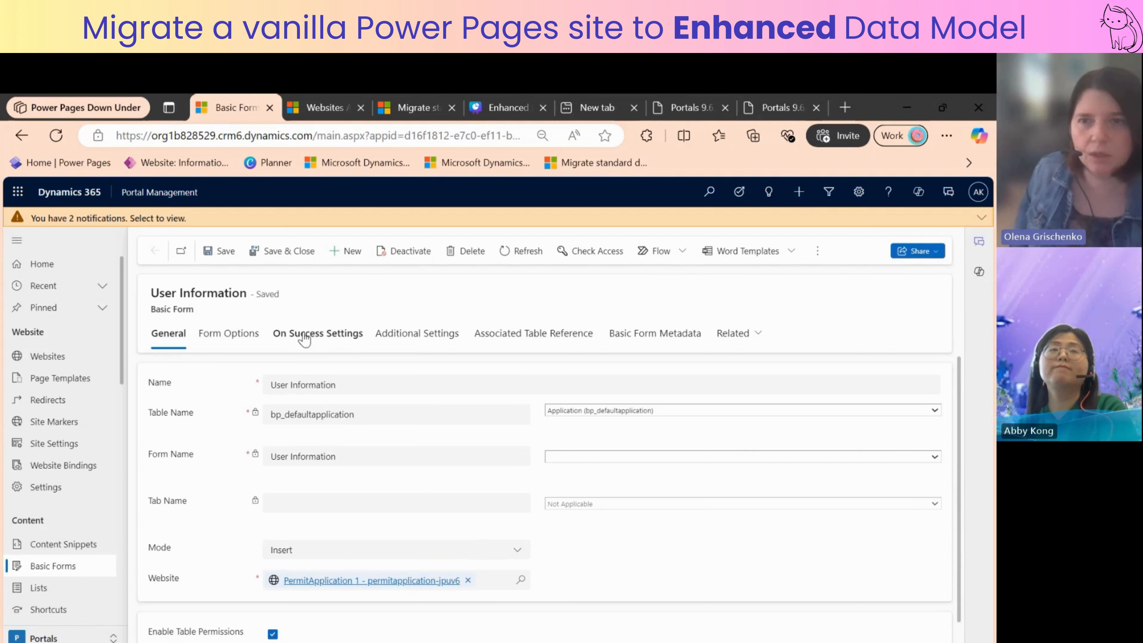
left_click(739, 334)
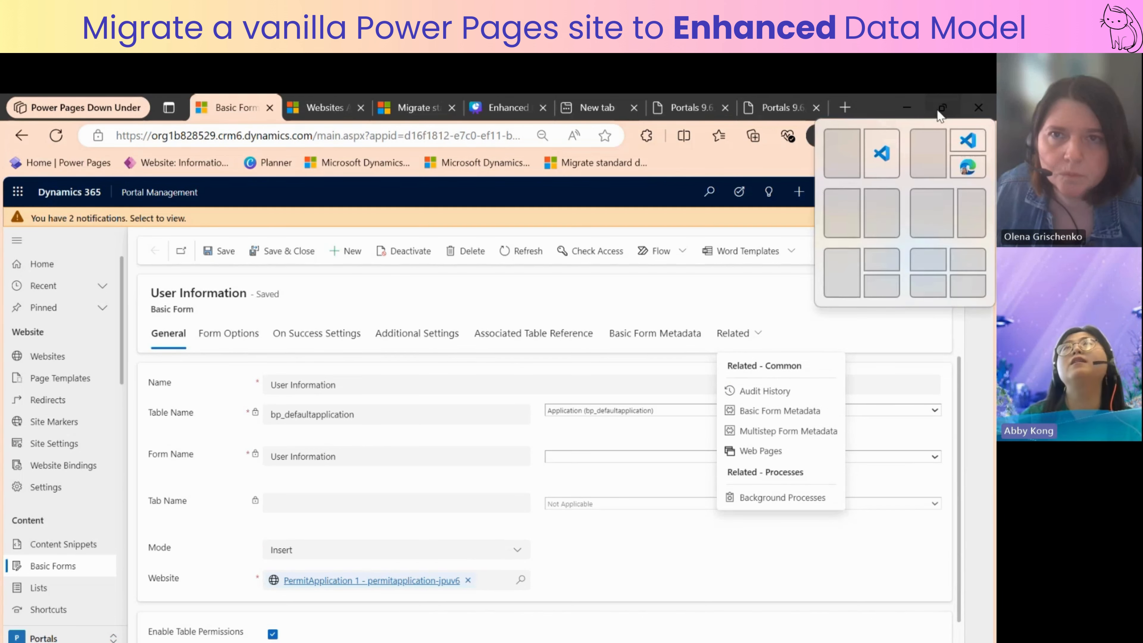
Return to Visual Studio Code, check the migration progress in the terminal, and review the remaining run sheet steps through step 13.
left_click(924, 112)
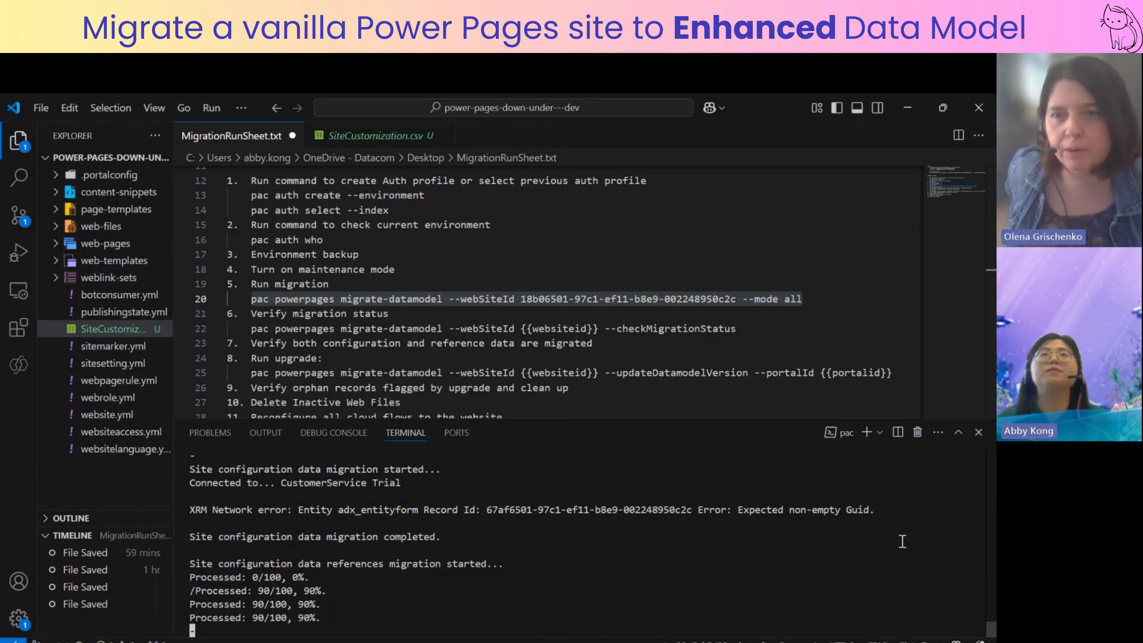
scroll(473, 351, "down", 1)
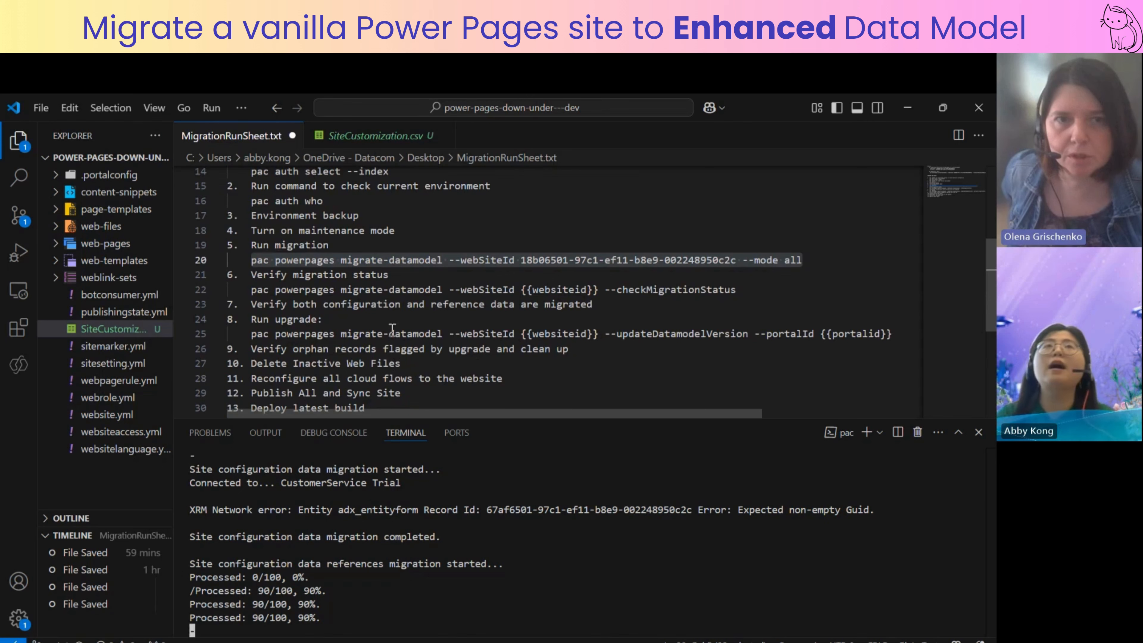
scroll(392, 356, "down", 1)
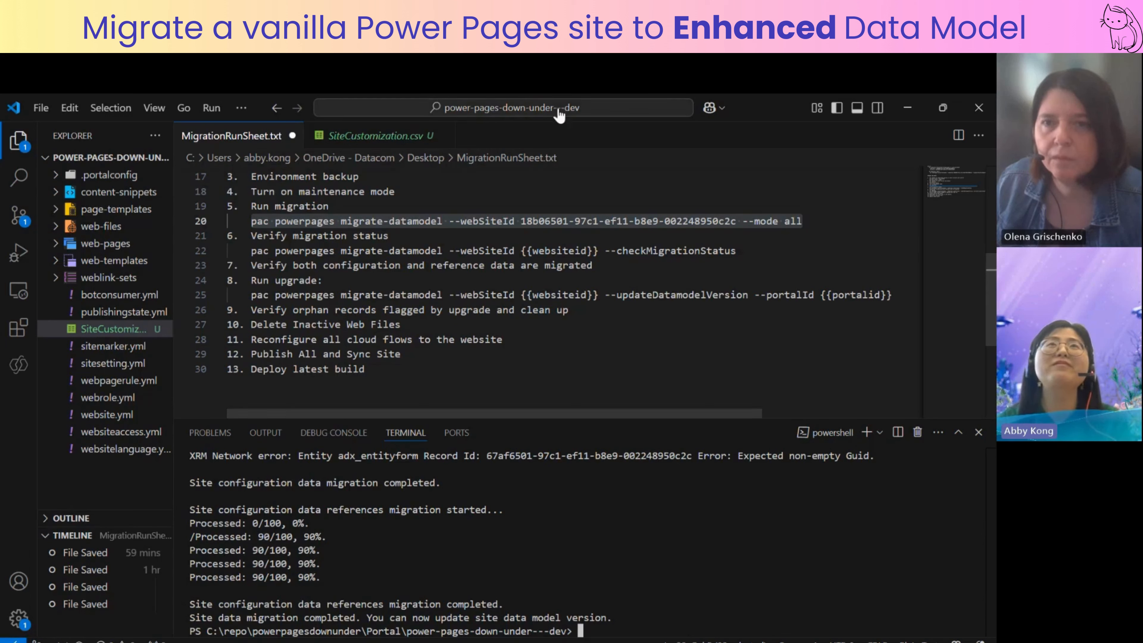
Review the XRM network error in the terminal output and highlight its adx_entityform record ID.
scroll(231, 501, "up", 1)
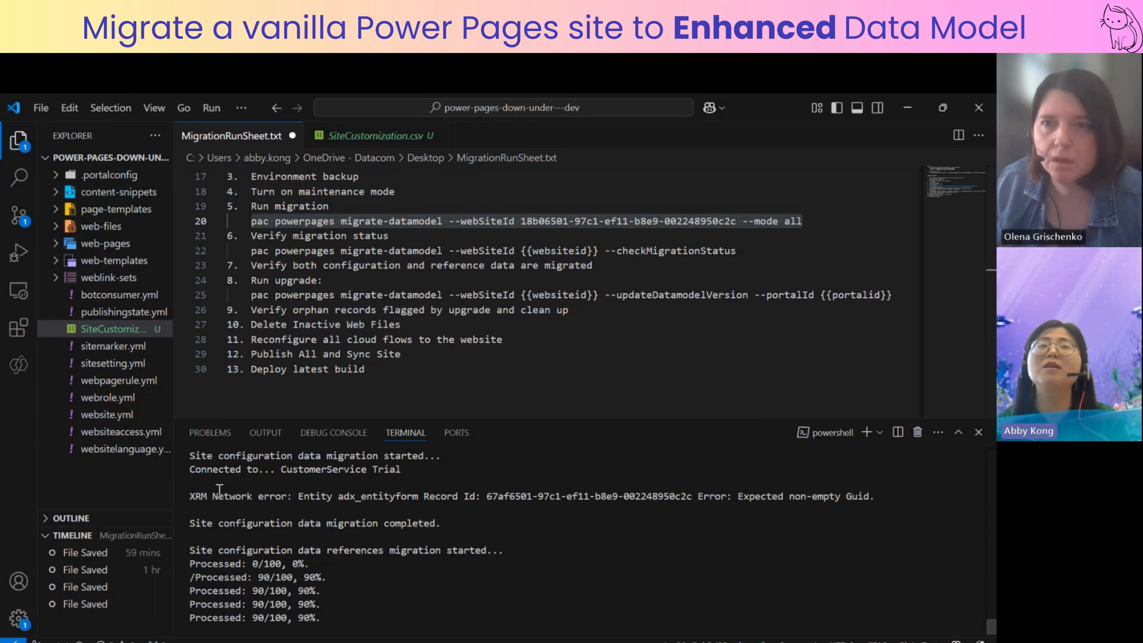
left_click_drag(253, 481, 275, 525)
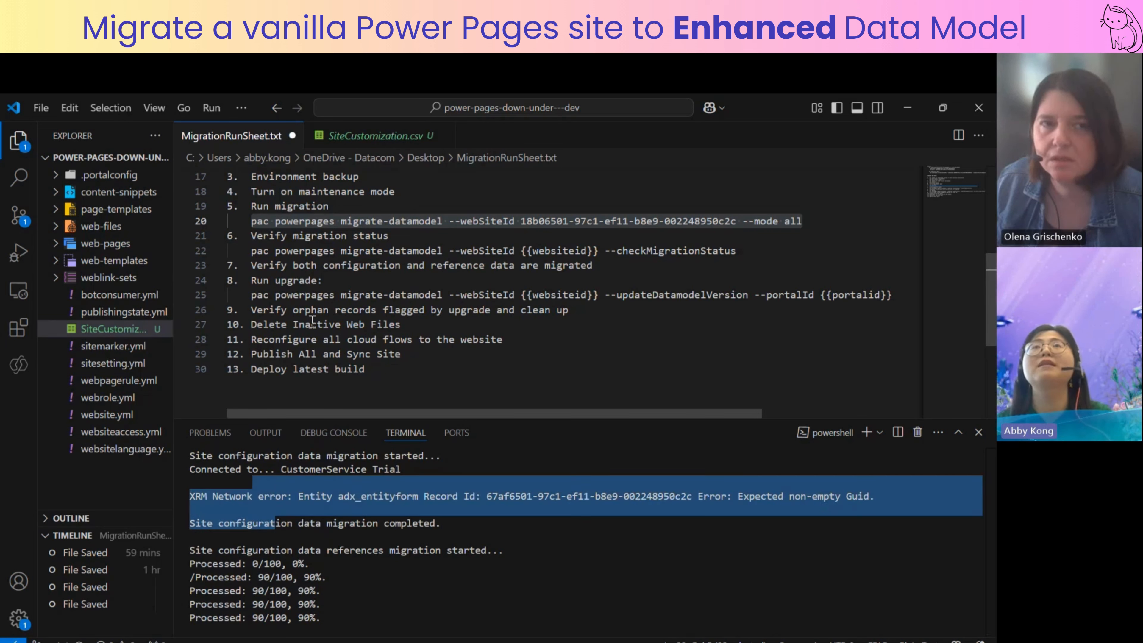
left_click_drag(481, 496, 693, 504)
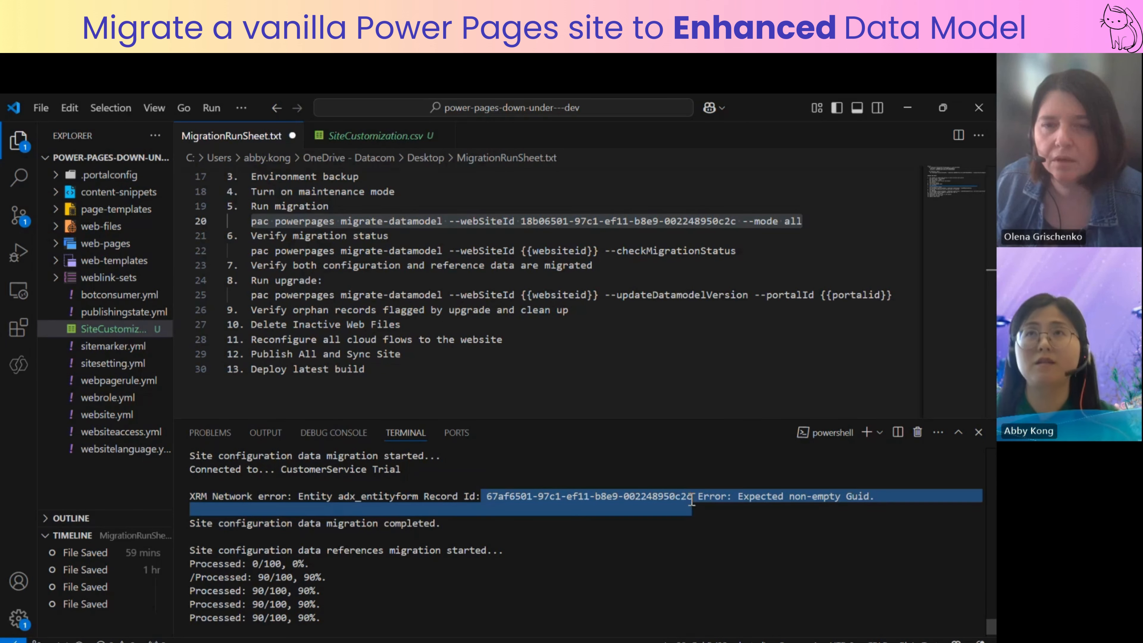
left_click(692, 501)
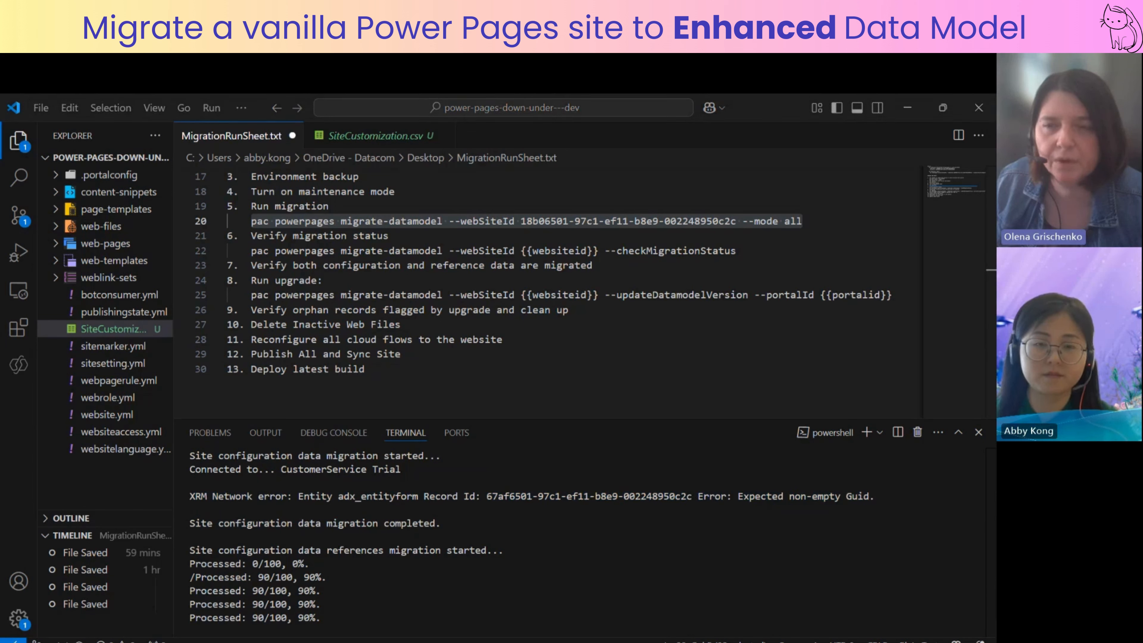
key("alt+Tab")
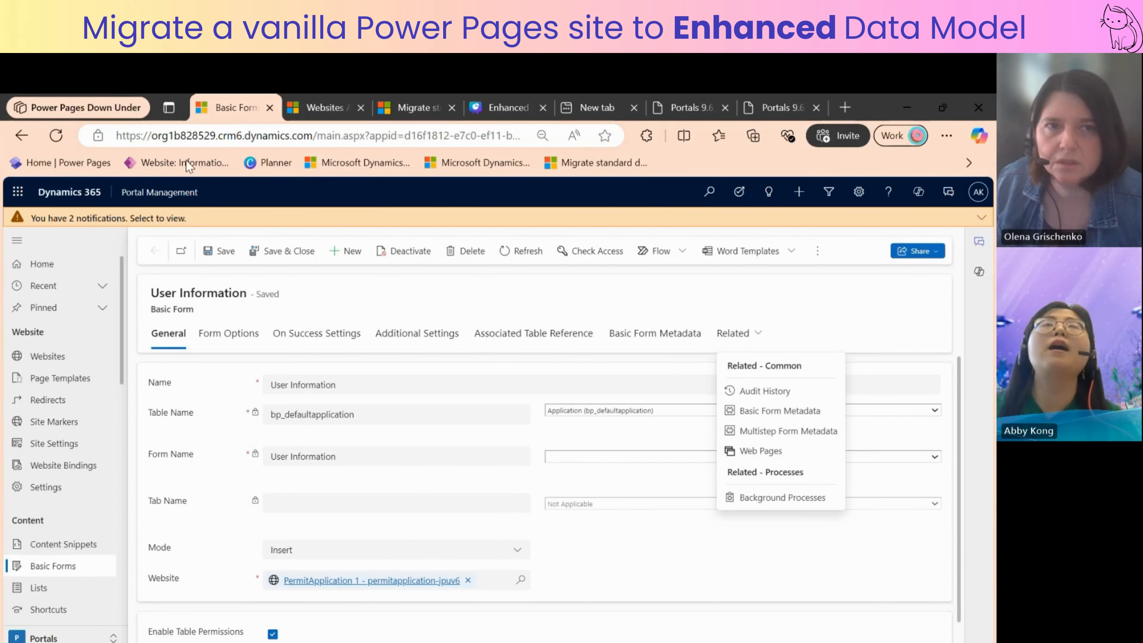
left_click(320, 101)
key("alt+Tab")
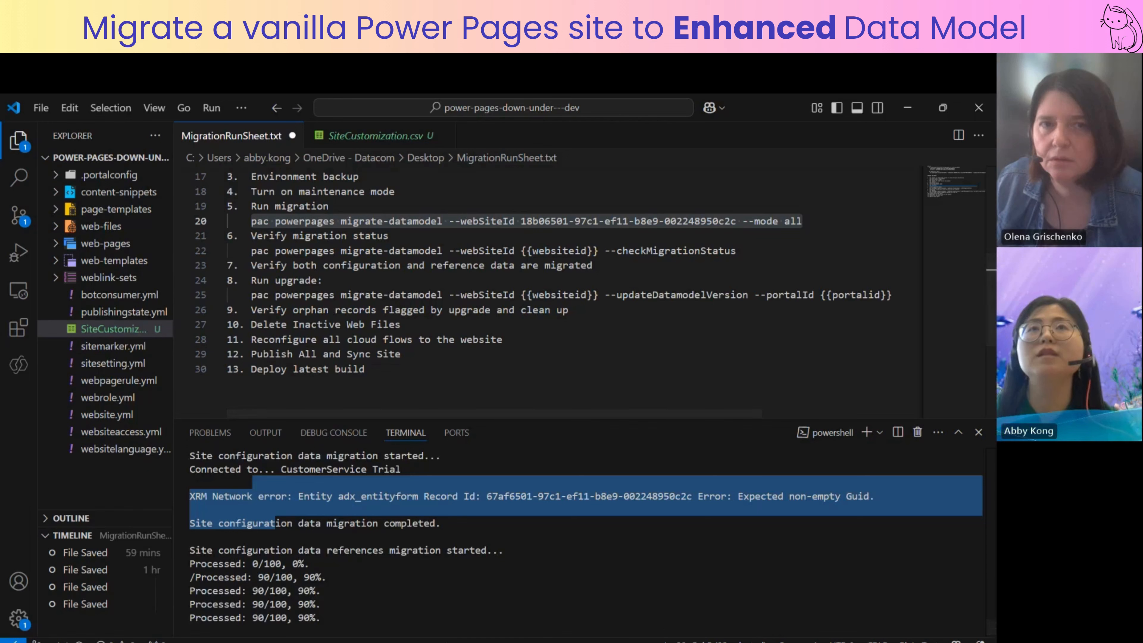
scroll(429, 575, "up", 1)
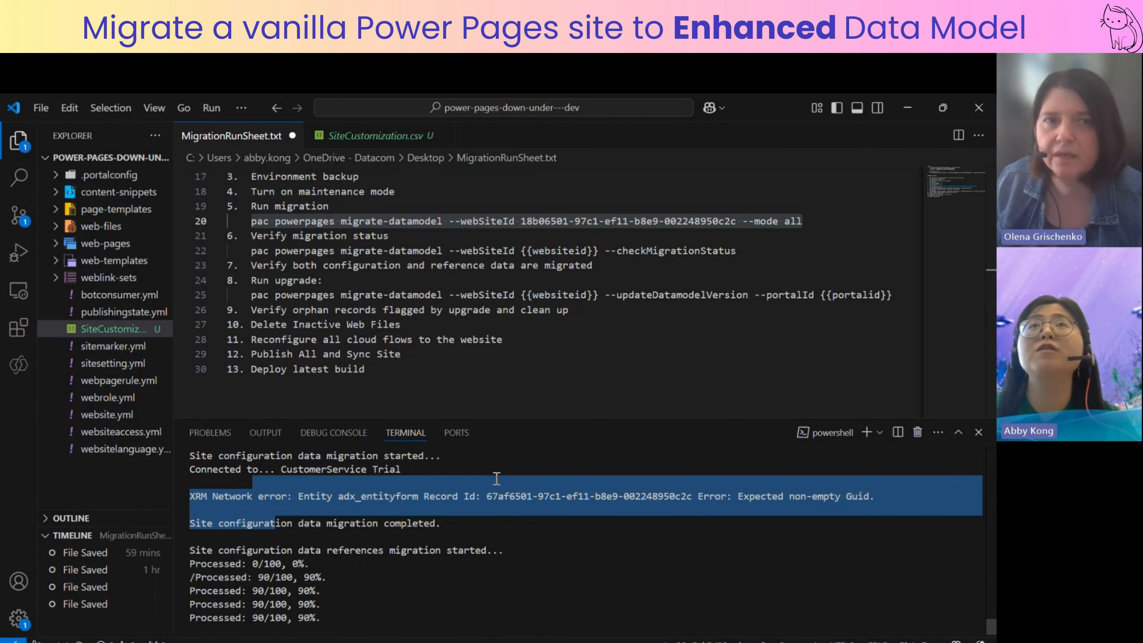
left_click_drag(482, 495, 692, 496)
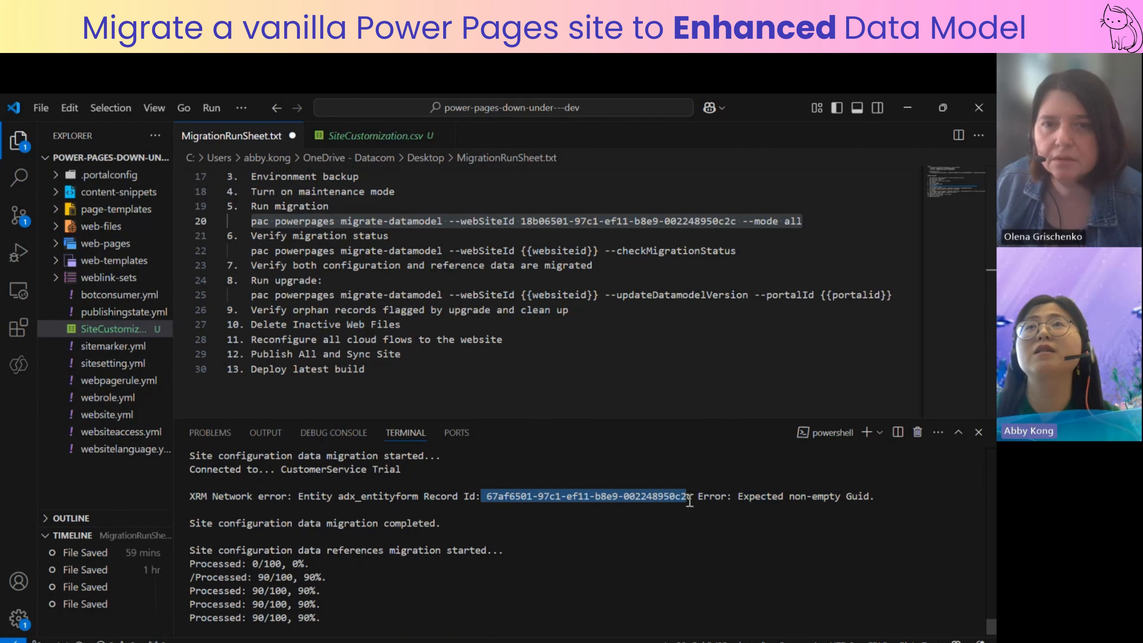
Switch to the browser, check Active Websites in Power Pages Management, and open the Active Basic Forms list.
key("alt+Tab")
left_click(219, 308)
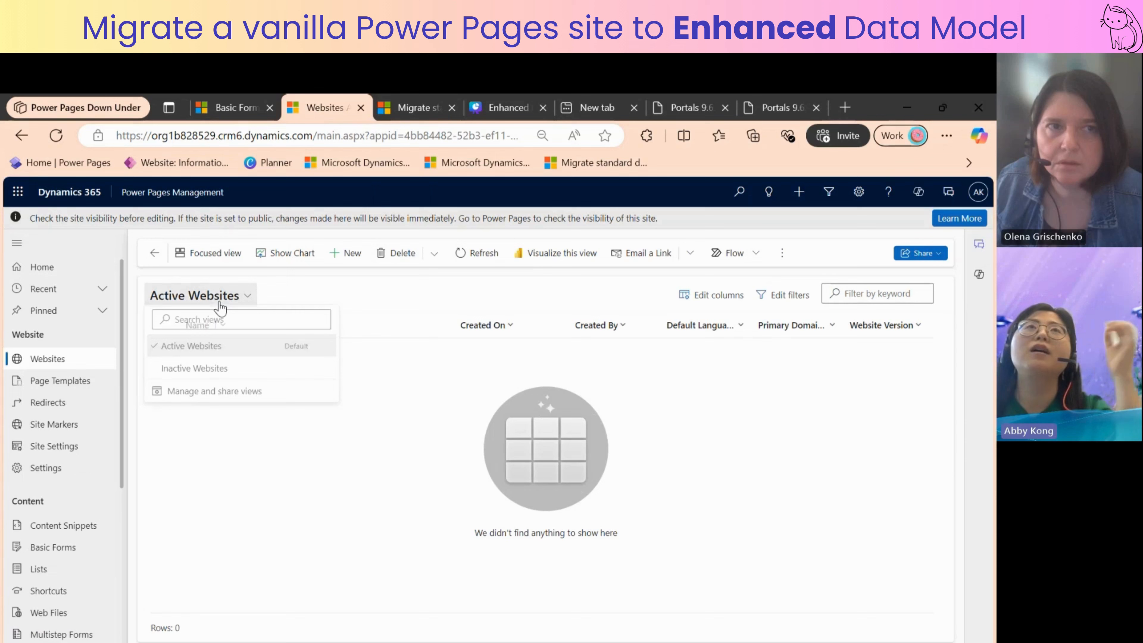
left_click(210, 350)
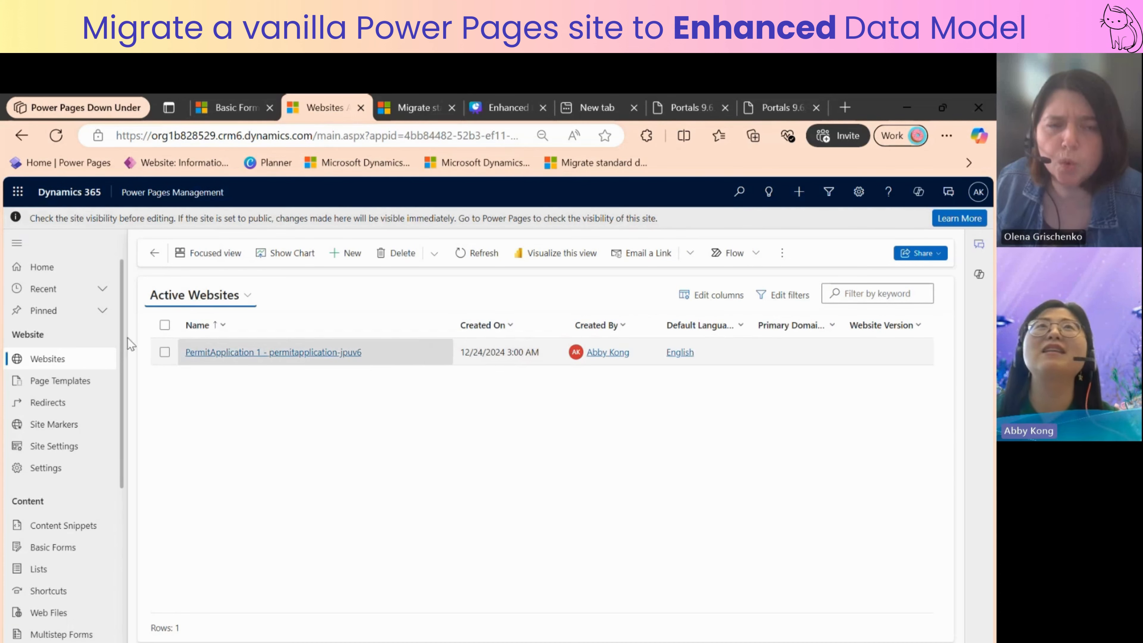
scroll(64, 410, "down", 2)
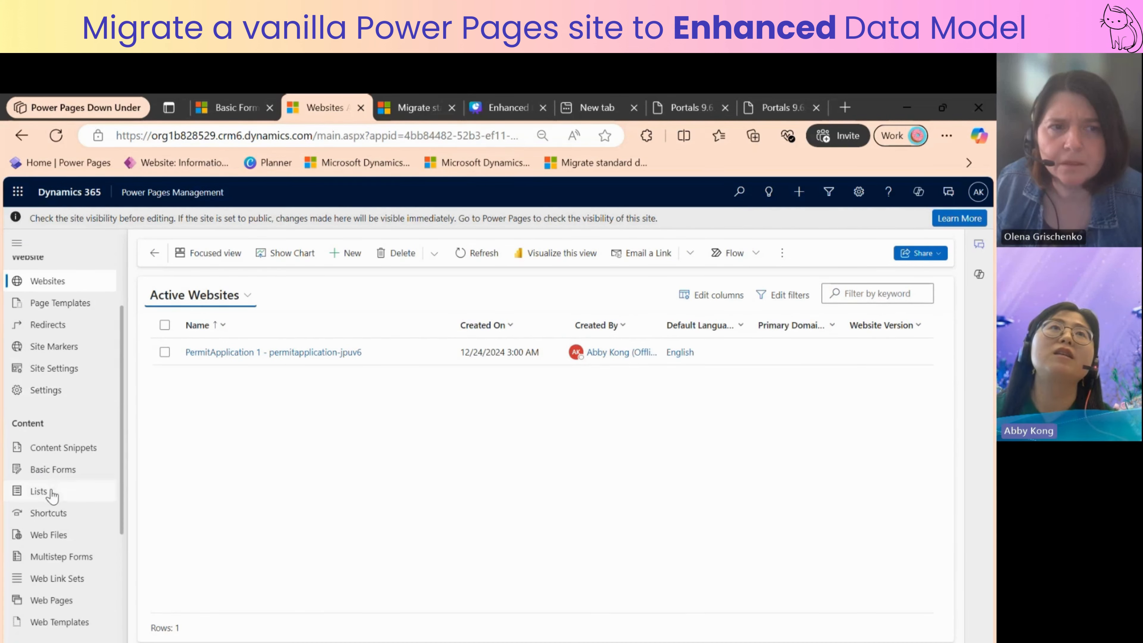
left_click(55, 473)
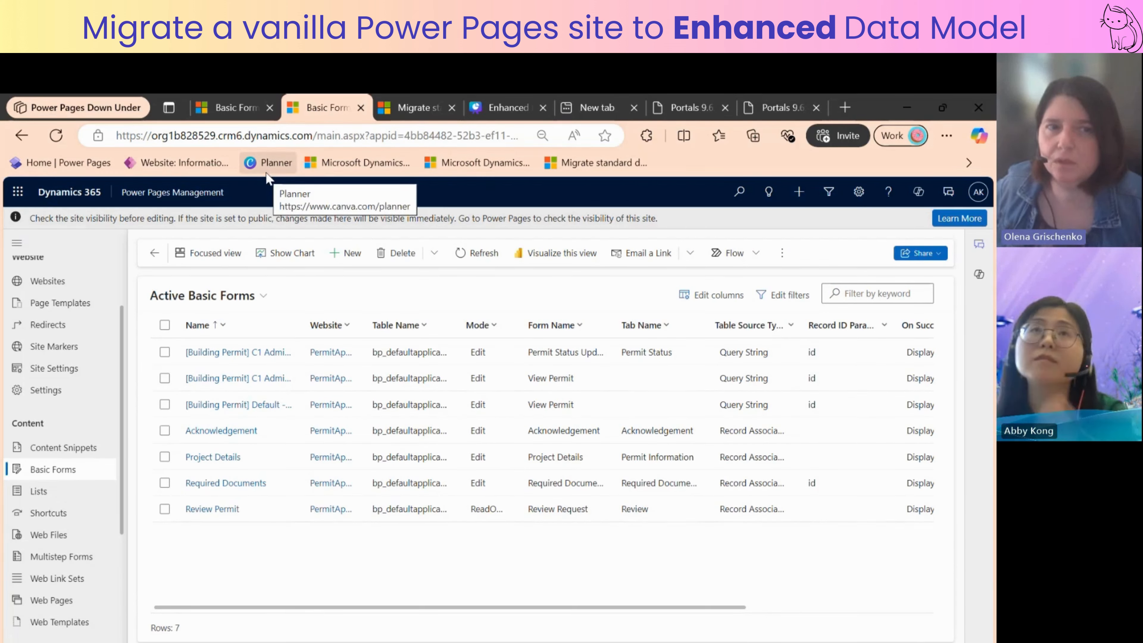
Inspect the form name choices of the User Information basic form in Portal Management, and return to Visual Studio Code to review the terminal output.
left_click(238, 108)
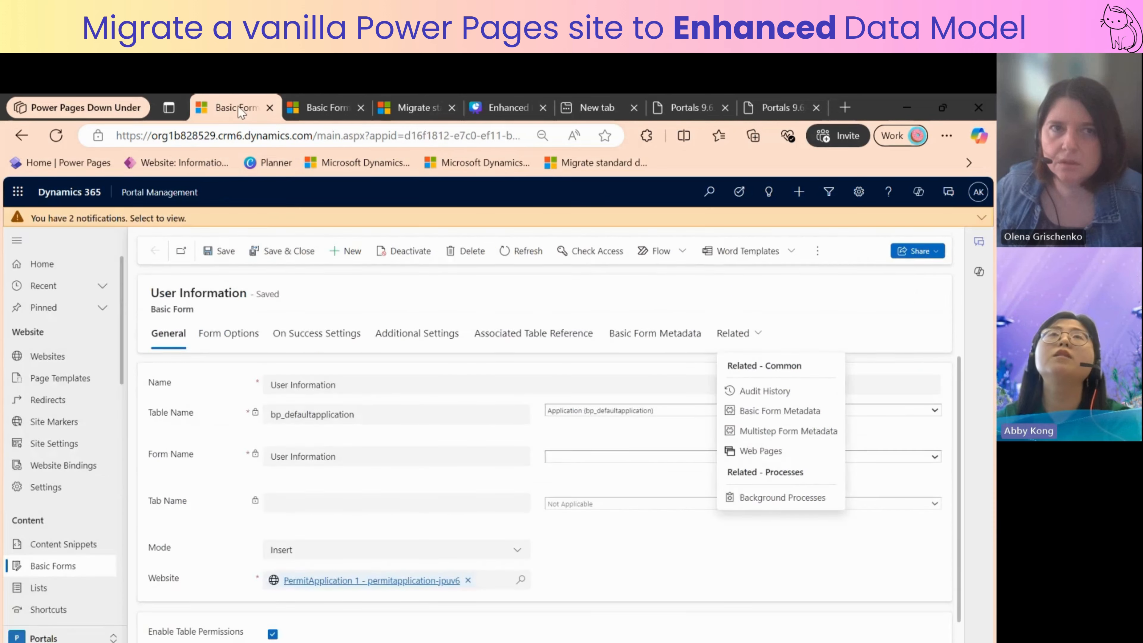
left_click(330, 487)
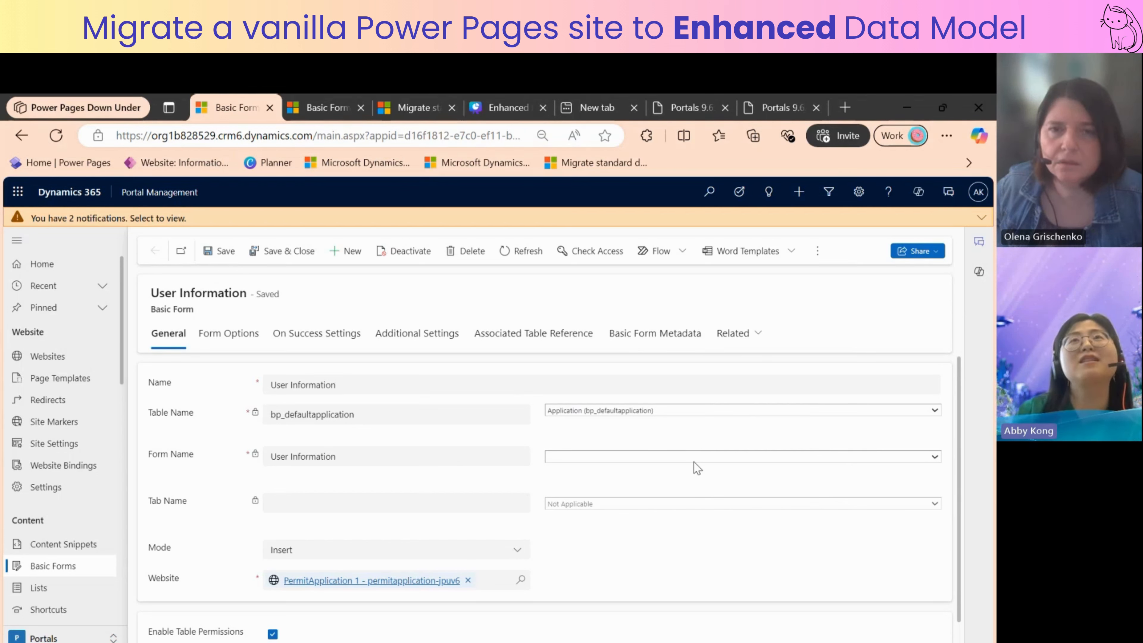
left_click(681, 458)
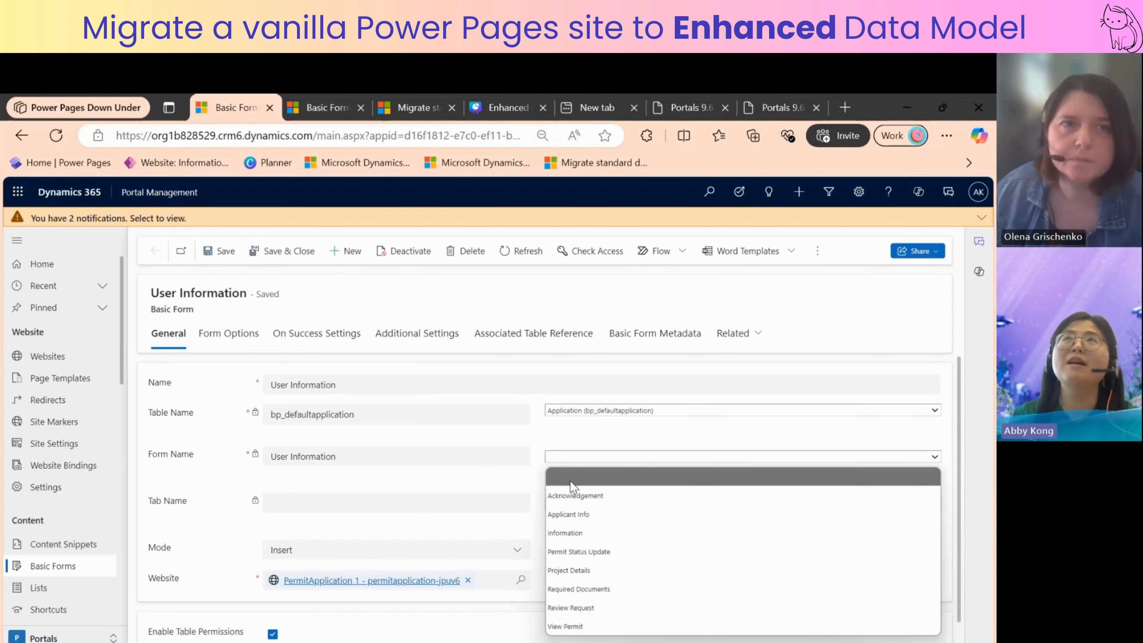
left_click(924, 109)
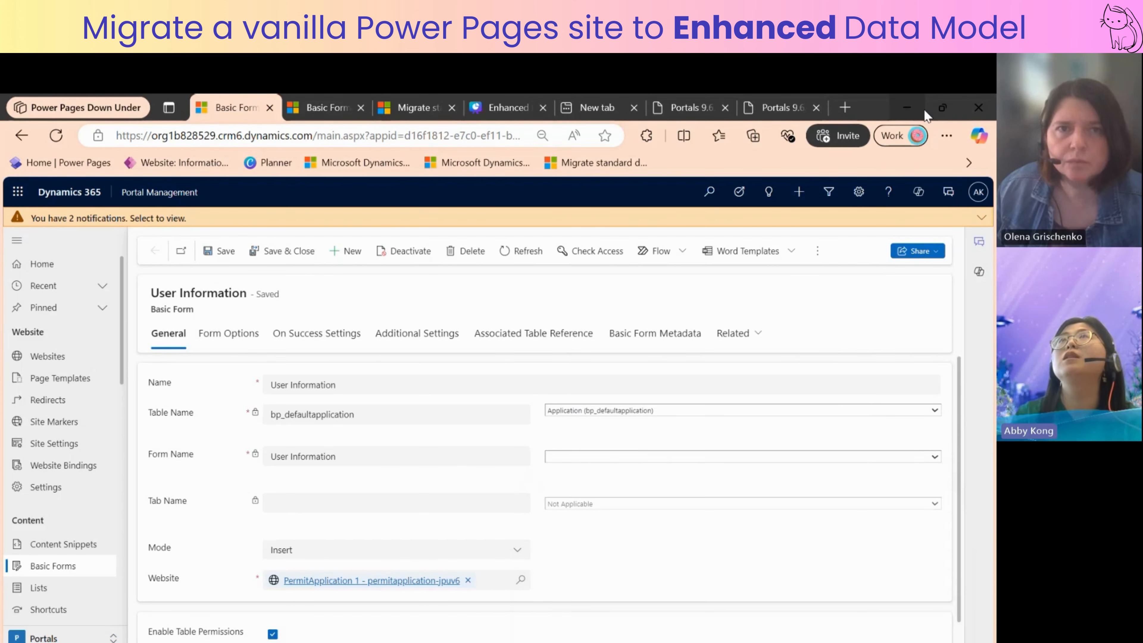
left_click(925, 109)
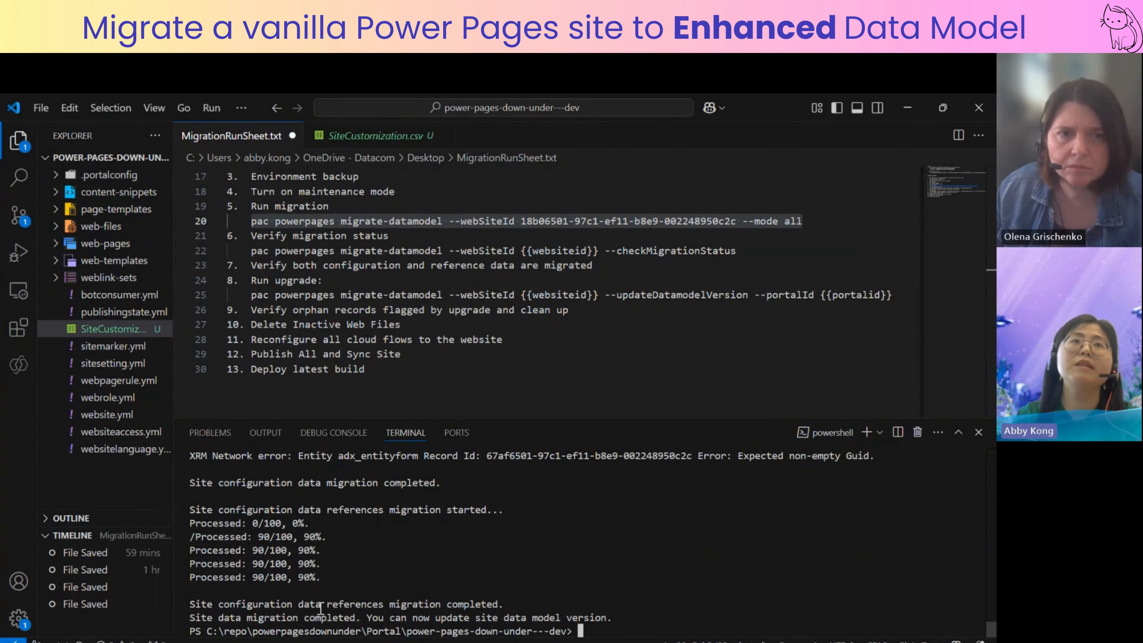
left_click_drag(197, 601, 264, 602)
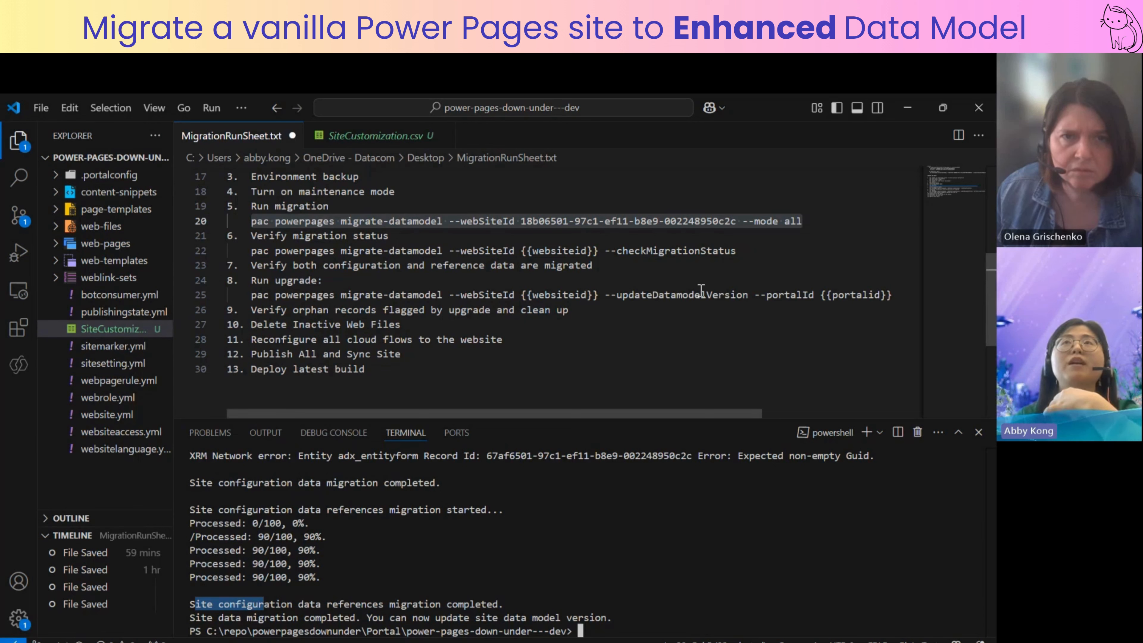
left_click_drag(740, 251, 247, 251)
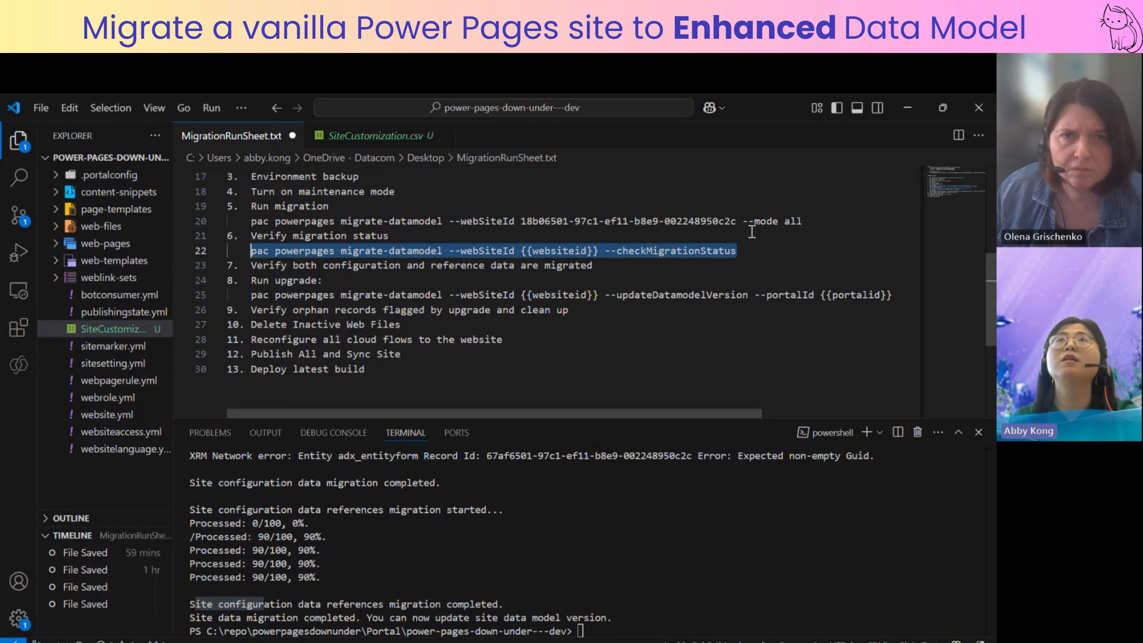
double_click(734, 221)
left_click(742, 222)
left_click_drag(742, 222, 518, 221)
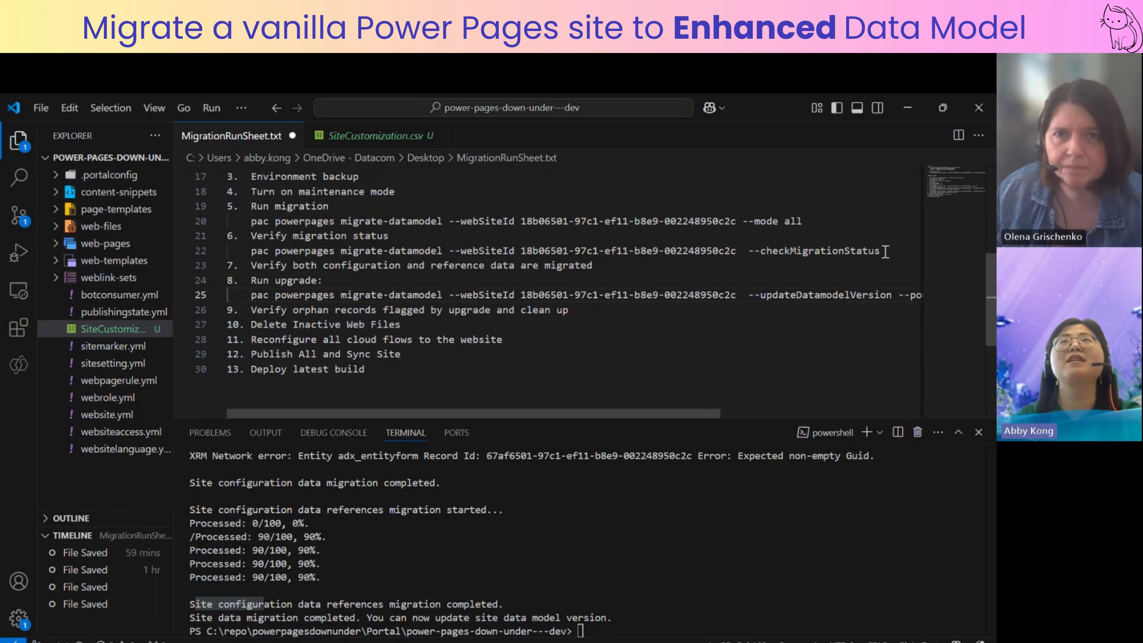
Copy the pac powerpages migrate-datamodel command with --checkMigrationStatus from run sheet step 6 and run it in the terminal.
left_click_drag(885, 251, 249, 256)
key("ctrl+c")
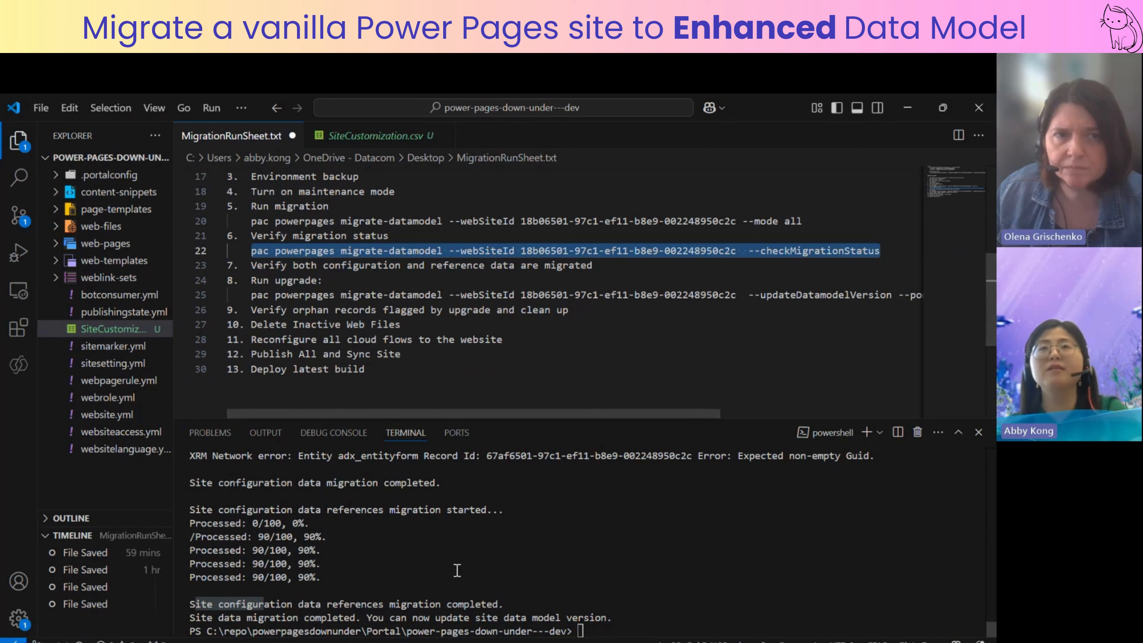
left_click(540, 556)
key("ctrl+v")
key("Return")
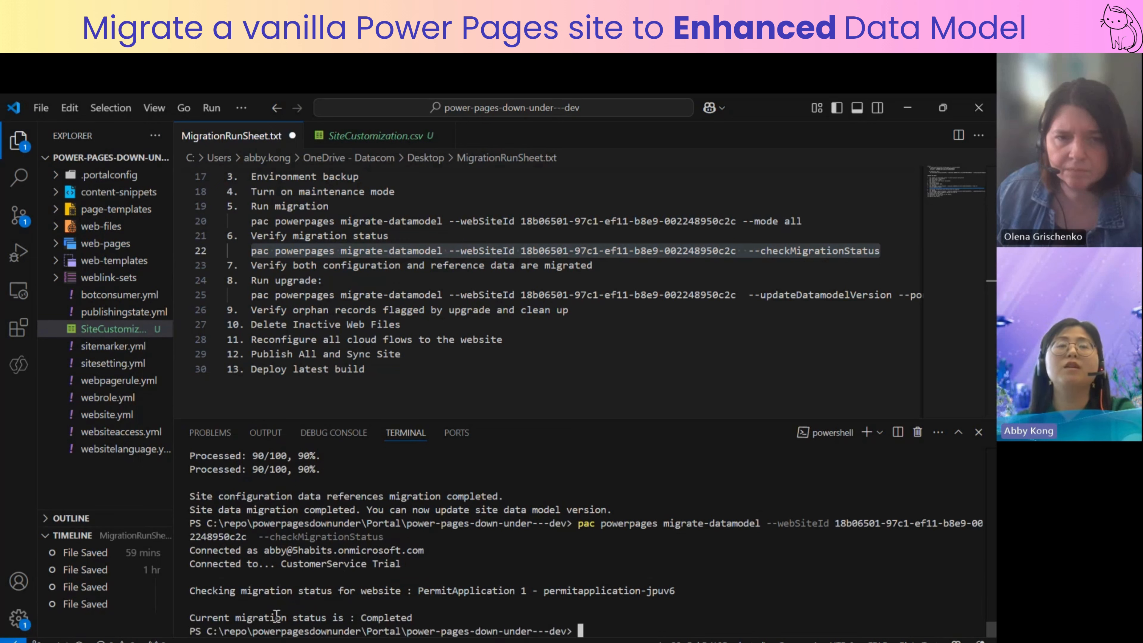
Run the upgrade command from run sheet step 8 in the terminal, with --updateDatamodelVersion and --portalId 6bcb6d5d-d89f-4c8d-acef-0a86a4ad4456.
left_click(459, 285)
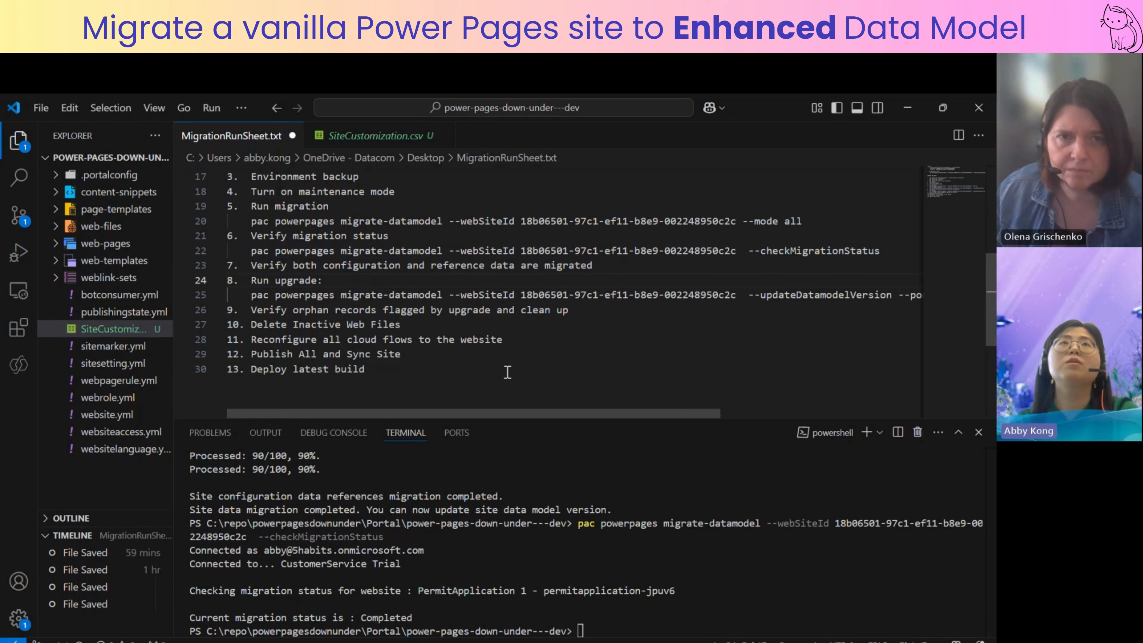
left_click(263, 266)
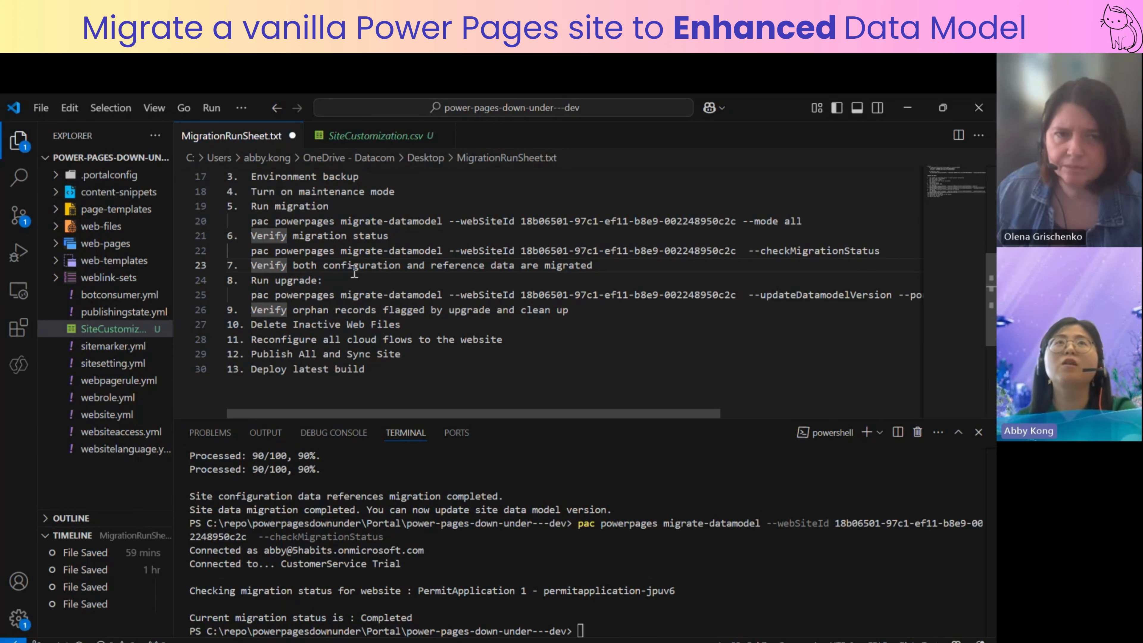
left_click_drag(508, 412, 720, 413)
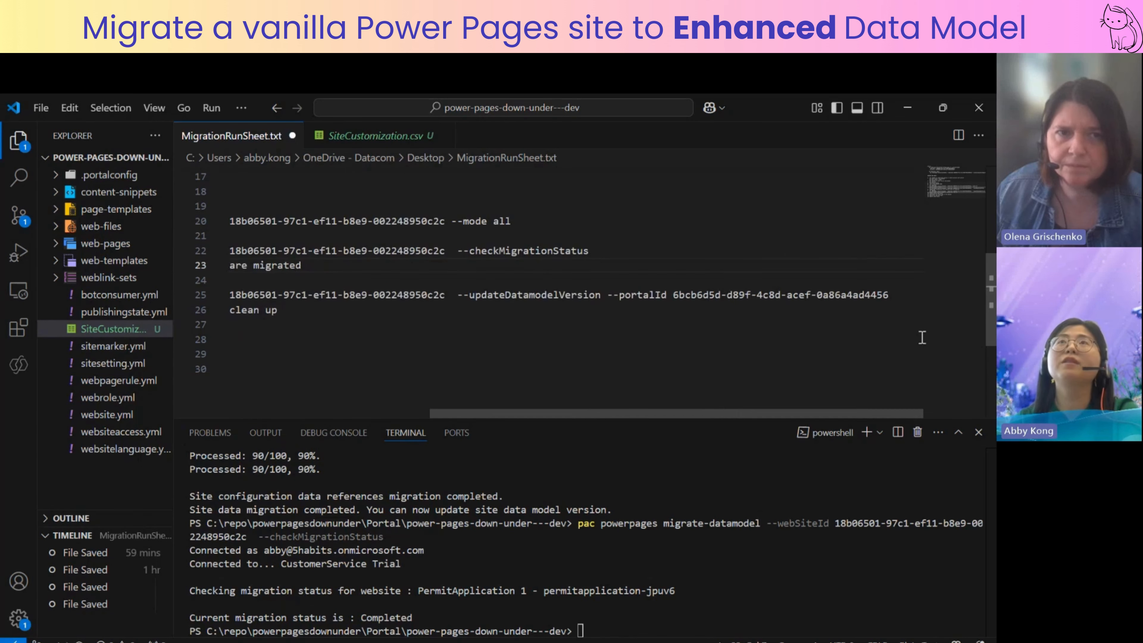
left_click_drag(892, 296, 250, 297)
left_click(615, 623)
key("ctrl+v")
key("Return")
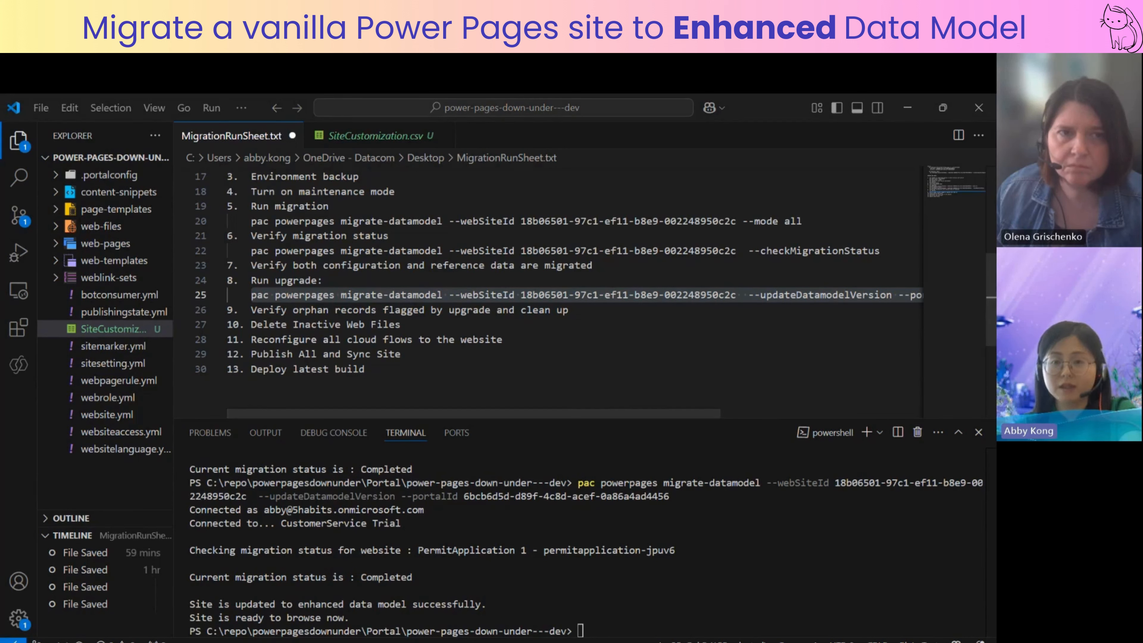
Switch to the browser and open the Power Platform admin center at aka.ms/ppac in a new tab.
key("alt+Tab")
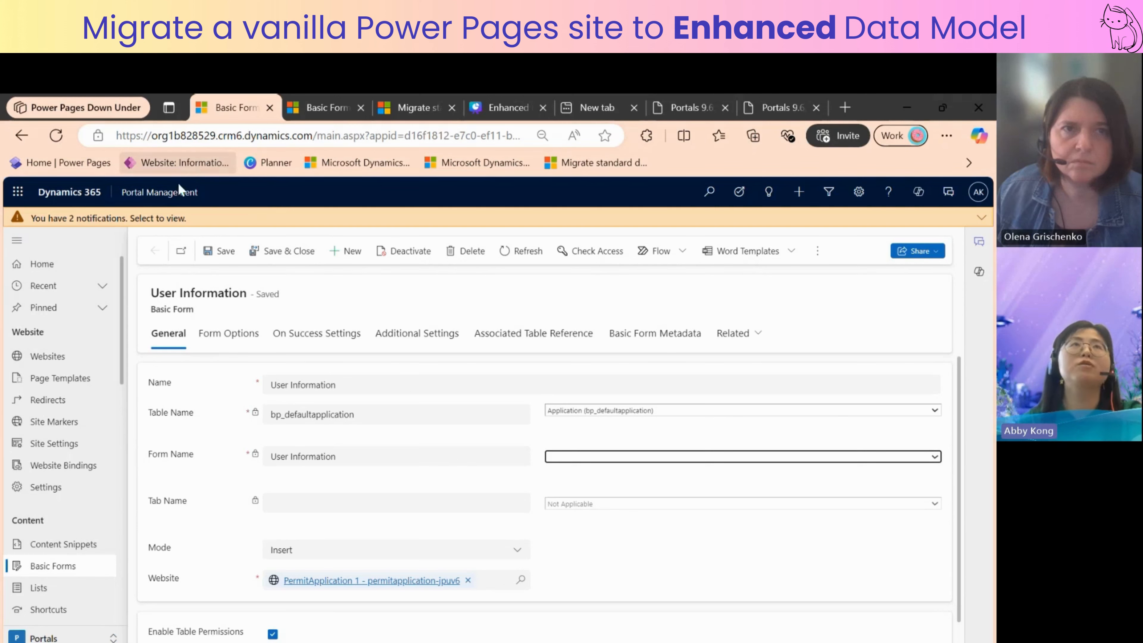
left_click(323, 105)
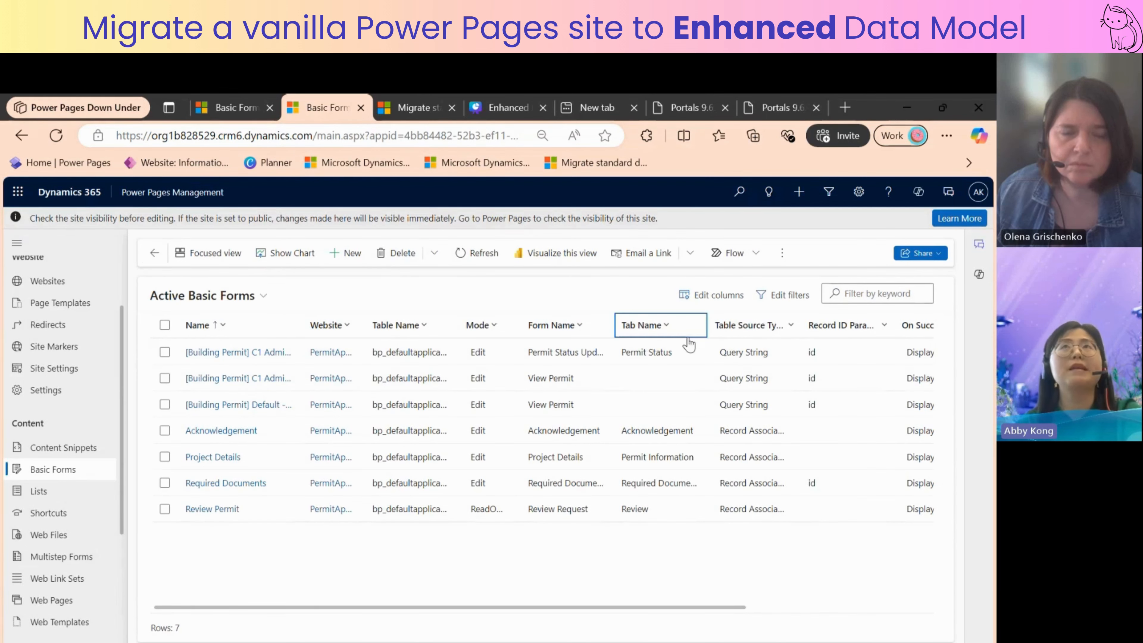
left_click(845, 107)
left_click(468, 134)
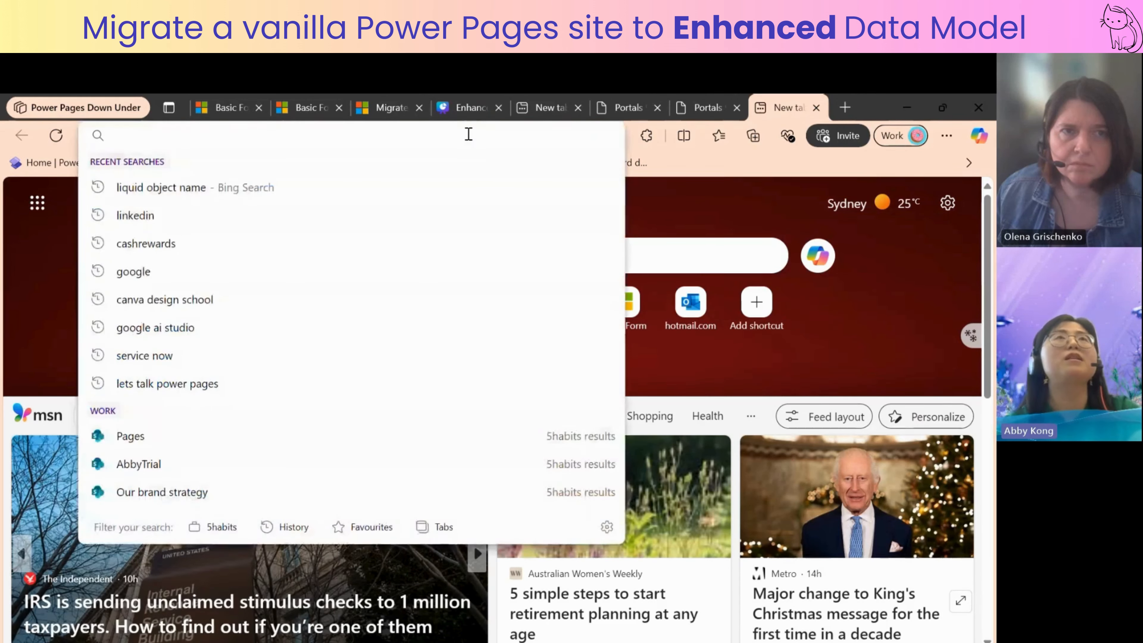
type("aka.ms/ppac")
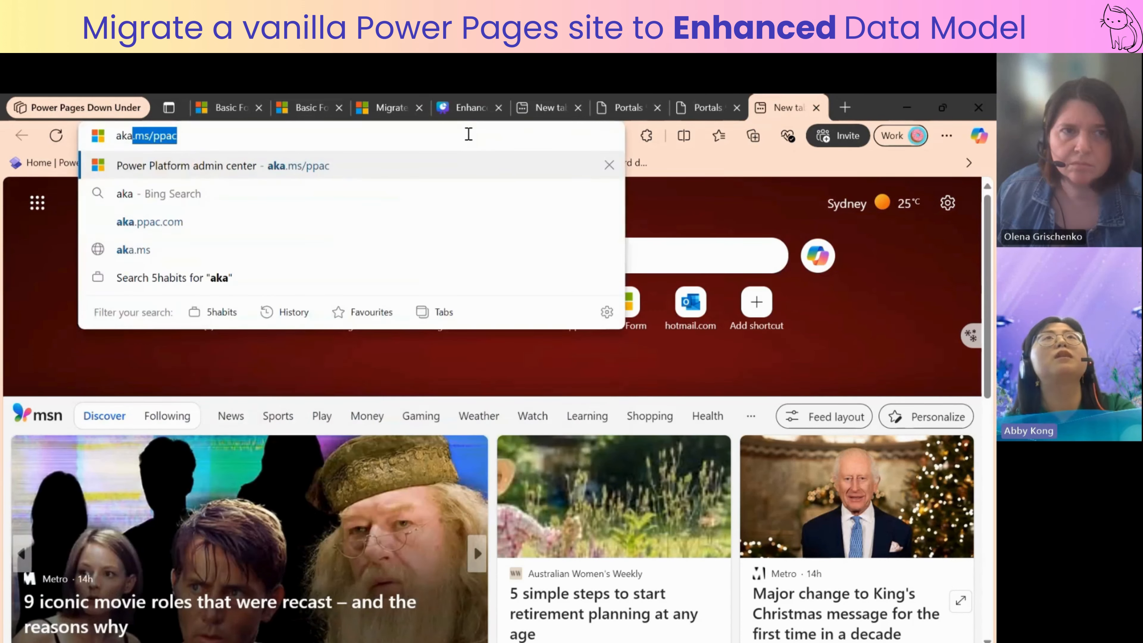
key("Return")
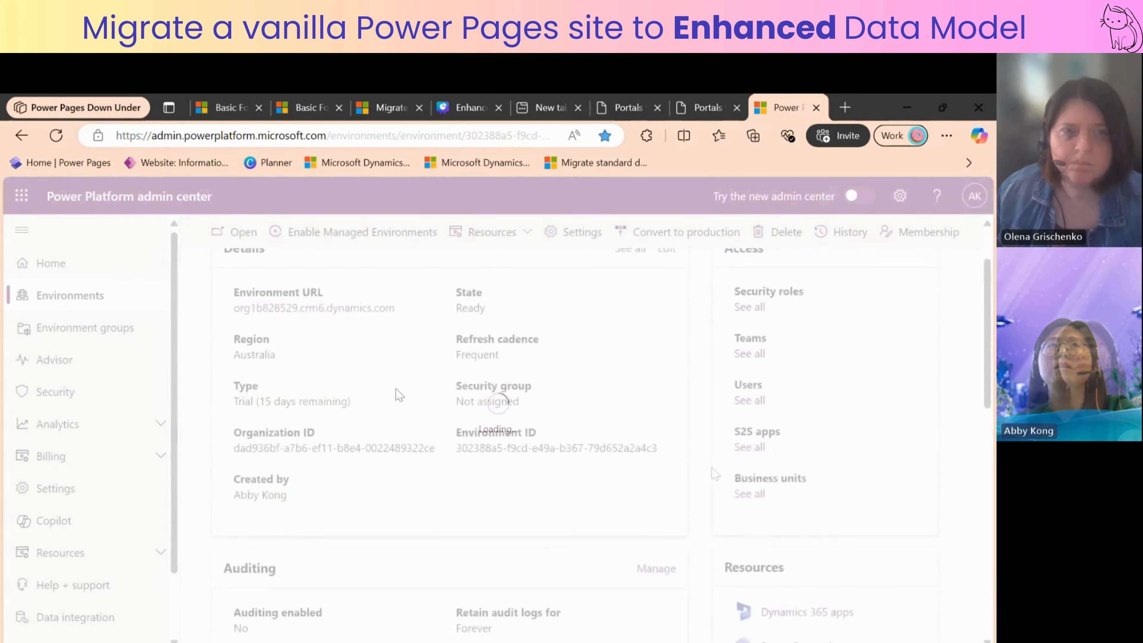
Open the PermitApplication 1 site details from the CustomerService Trial environment's Power Pages sites and check the Data Model value.
left_click(797, 568)
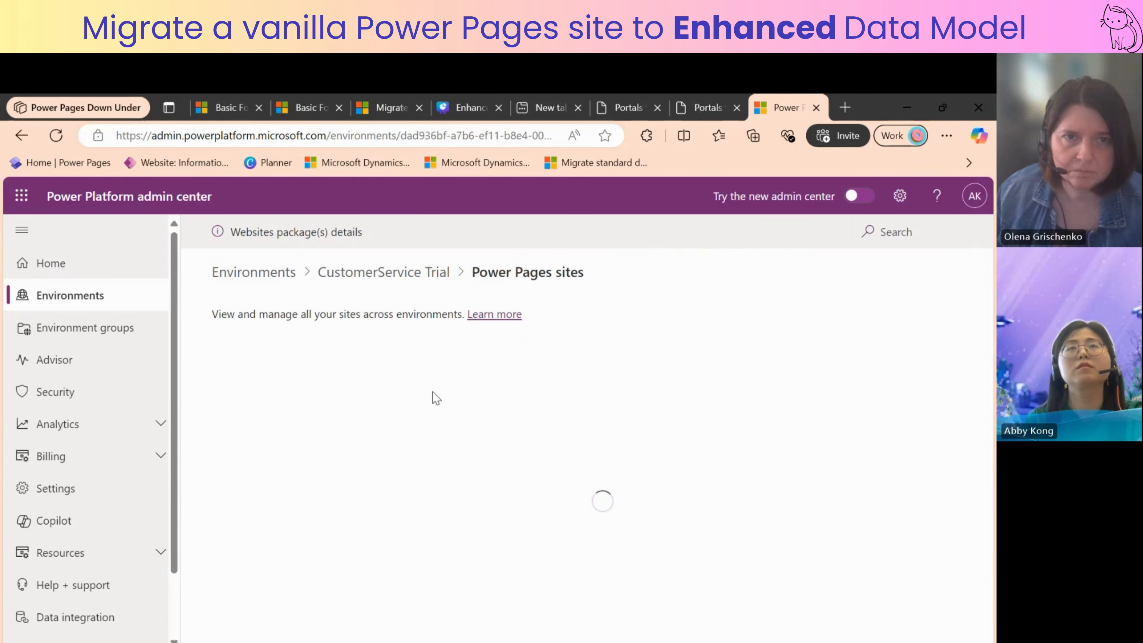
left_click(314, 390)
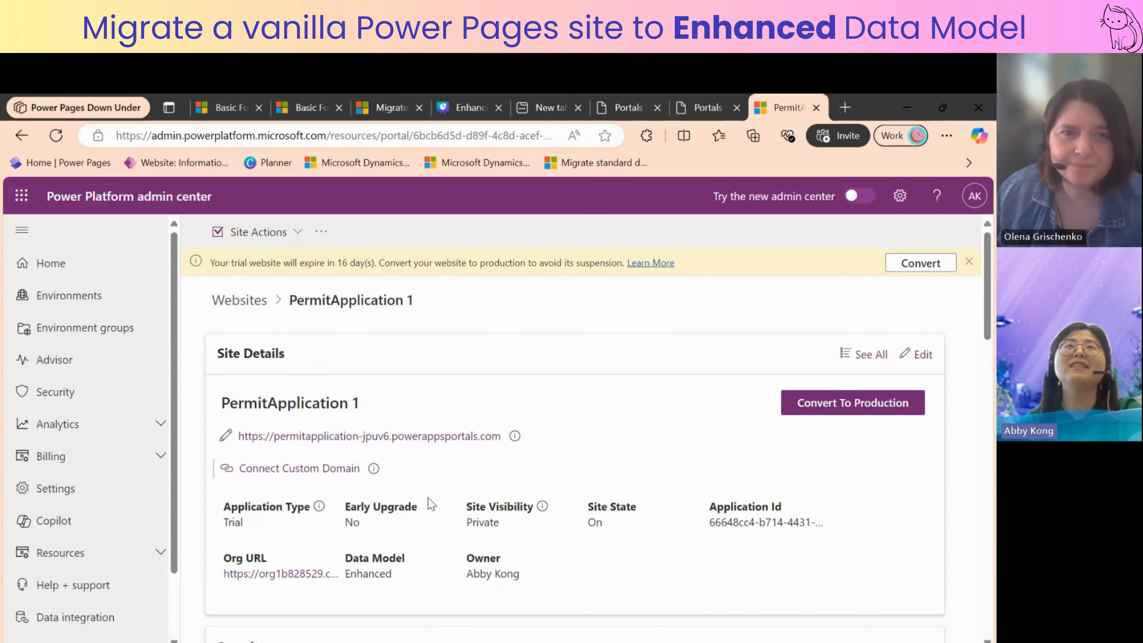
left_click_drag(386, 575, 351, 574)
left_click(844, 456)
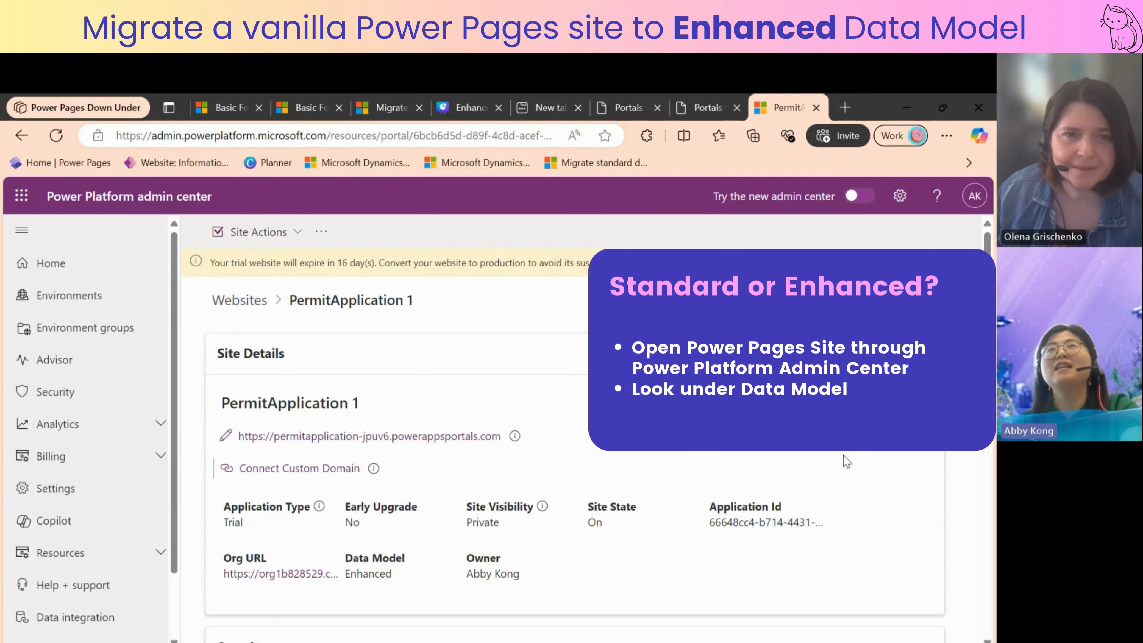